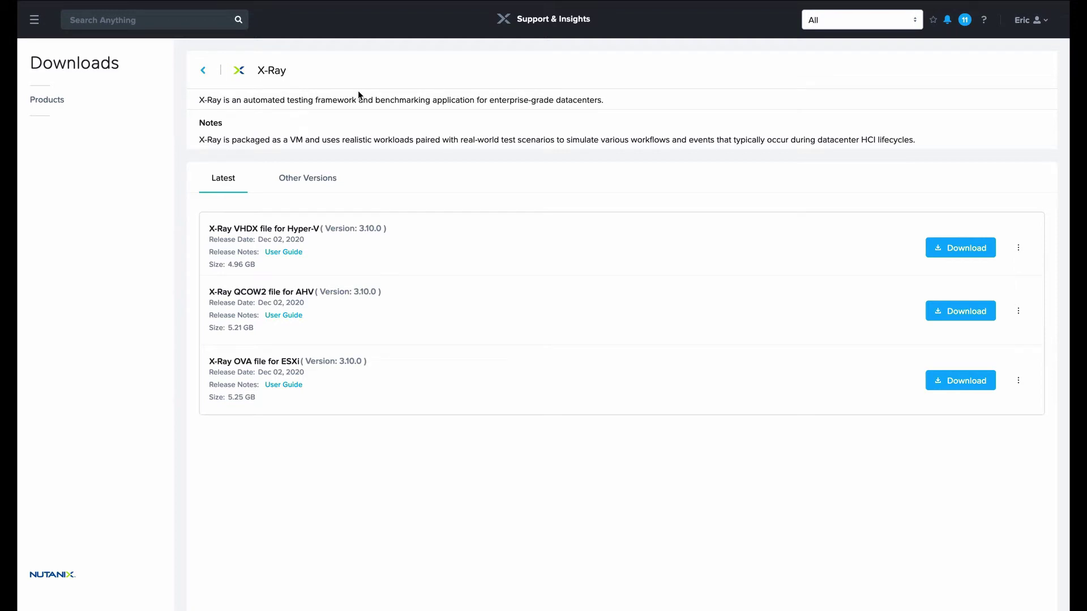
- Highlight the X-Ray page title and the Downloads heading on the Support Portal
{"action": "double_click", "coordinate": [268, 72]}
{"action": "left_click", "coordinate": [325, 86]}
{"action": "double_click", "coordinate": [68, 57]}
{"action": "left_click", "coordinate": [87, 70]}
- Go to Downloads > X-Ray and download the X-Ray QCOW2 file for AHV
{"action": "left_click", "coordinate": [34, 19]}
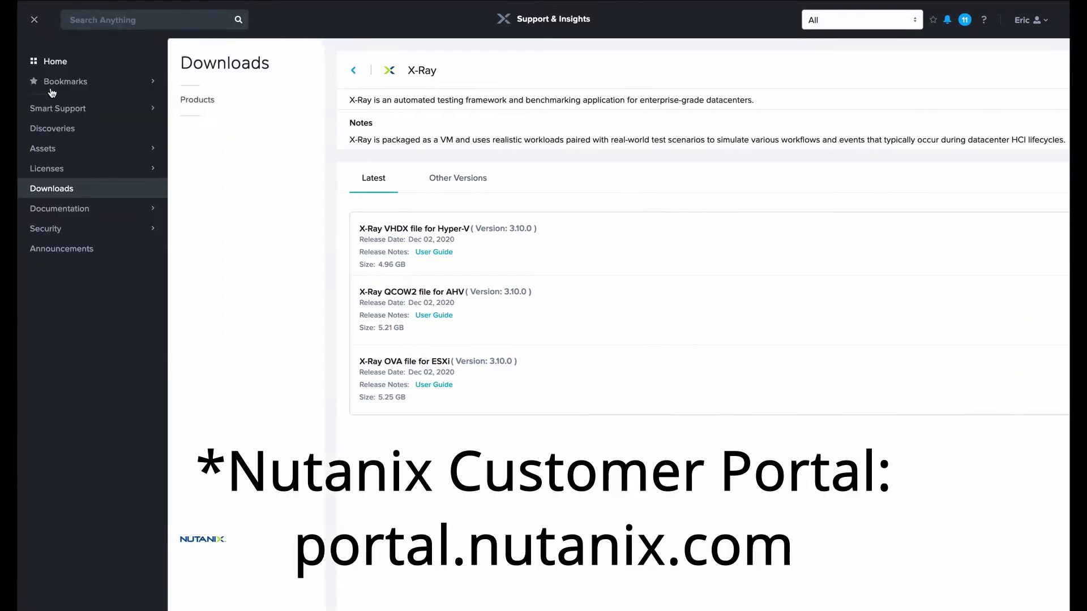
{"action": "left_click", "coordinate": [55, 192]}
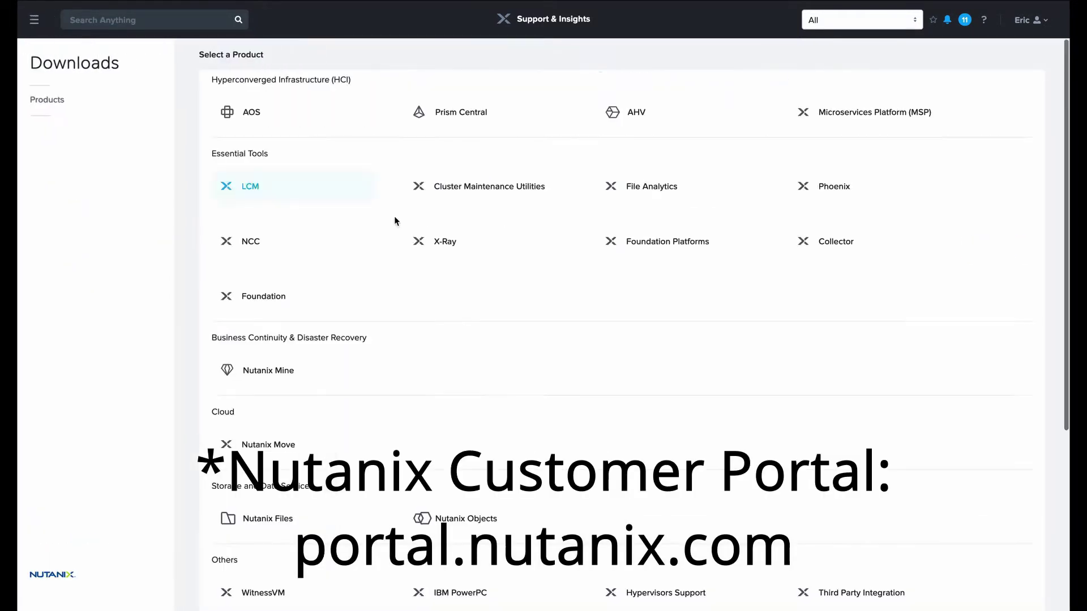
{"action": "left_click", "coordinate": [442, 240]}
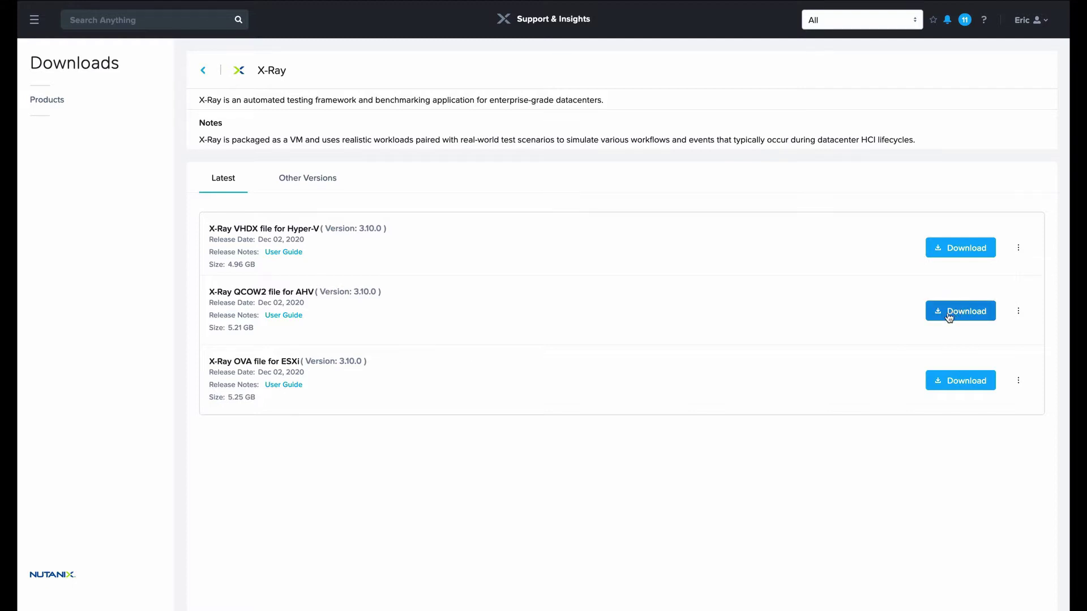
{"action": "left_click", "coordinate": [949, 316]}
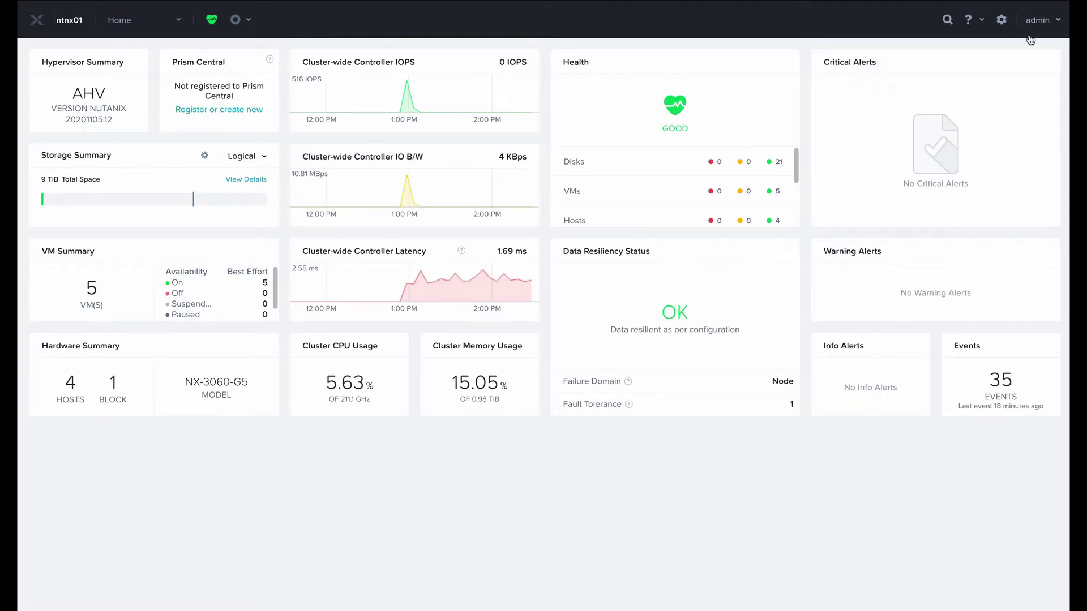
- Start a new image in Image Configuration named xray_3.10_disk
{"action": "left_click", "coordinate": [1001, 20]}
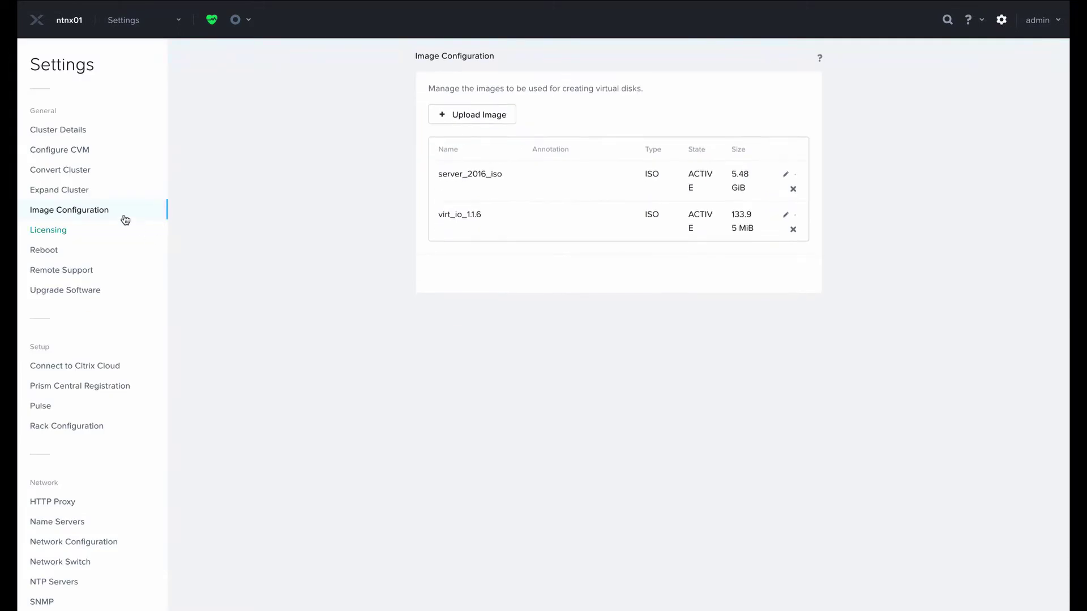
{"action": "left_click", "coordinate": [473, 118]}
{"action": "left_click", "coordinate": [489, 105]}
{"action": "type", "text": "xray"}
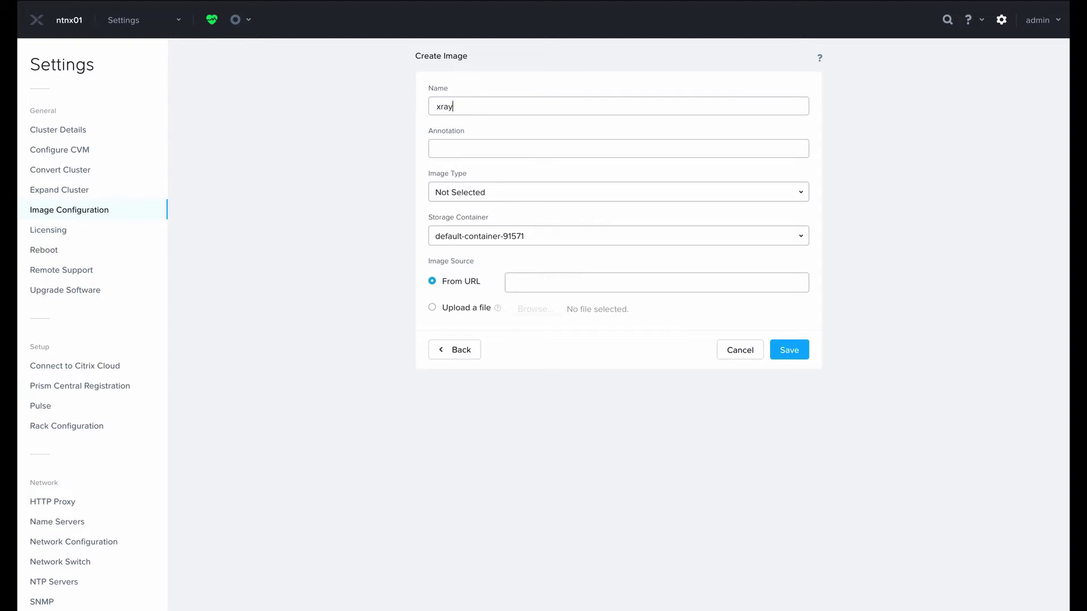
{"action": "type", "text": "_3.10_disk"}
- Make it a DISK image in default-container-91571 from xray-3.10.0.qcow2 and save
{"action": "left_click", "coordinate": [475, 192]}
{"action": "left_click", "coordinate": [456, 251]}
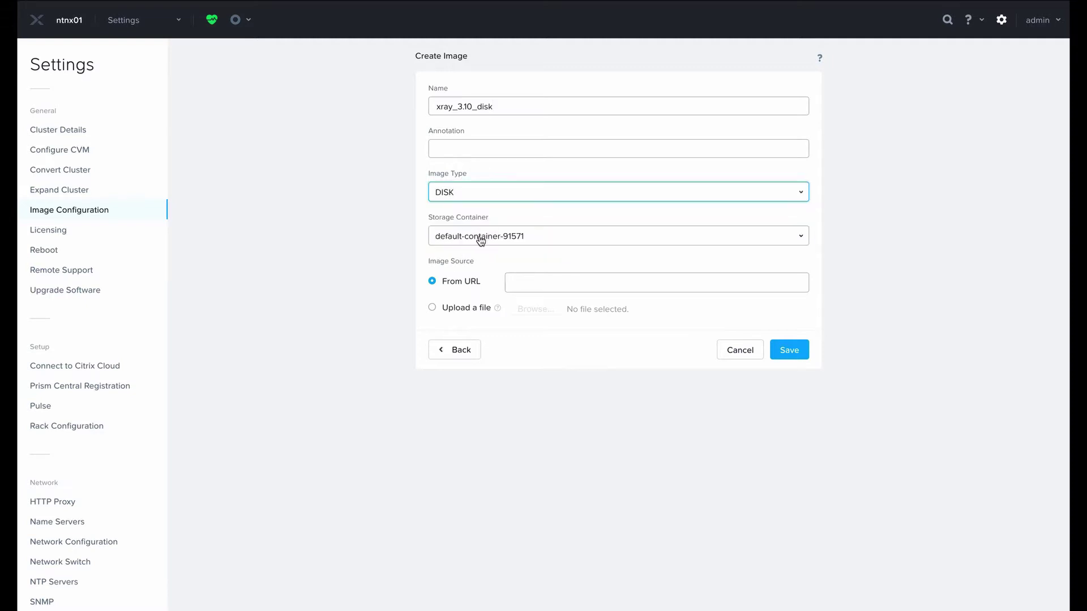
{"action": "left_click", "coordinate": [481, 240]}
{"action": "left_click", "coordinate": [472, 253]}
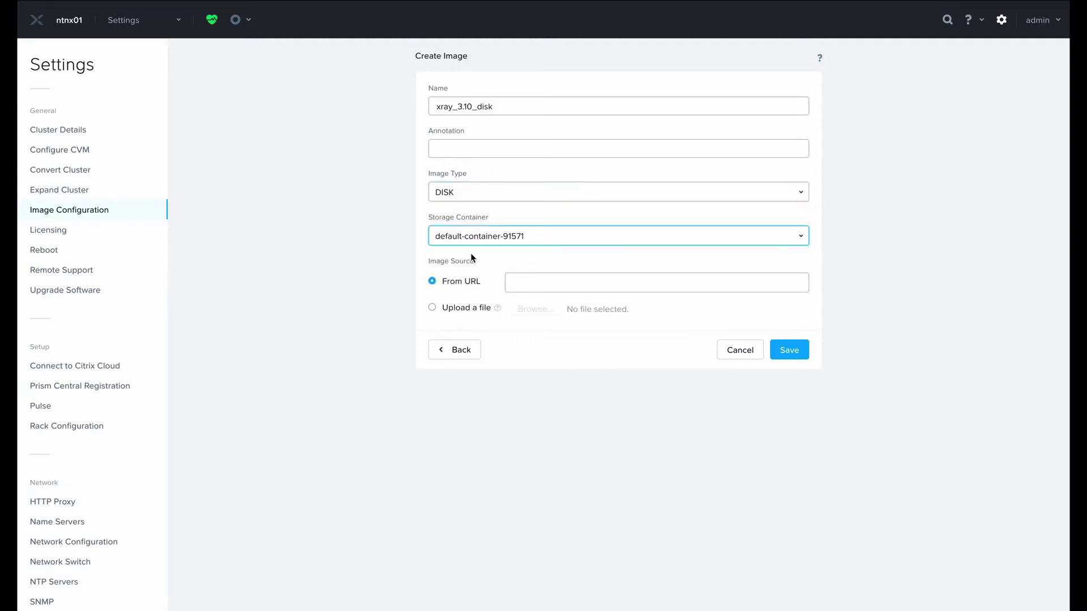
{"action": "left_click", "coordinate": [441, 308]}
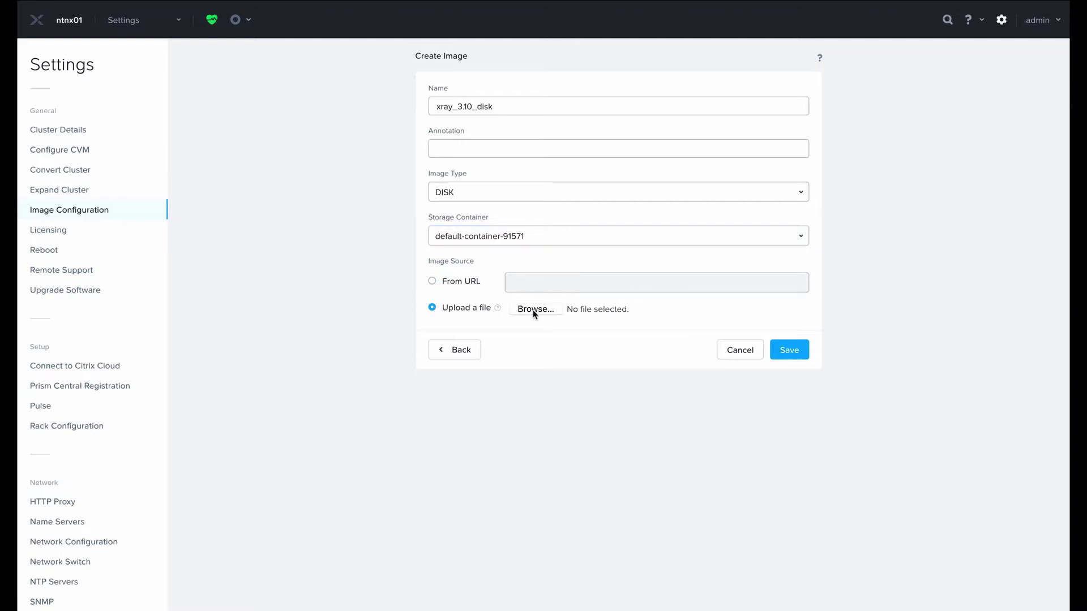
{"action": "left_click", "coordinate": [532, 310]}
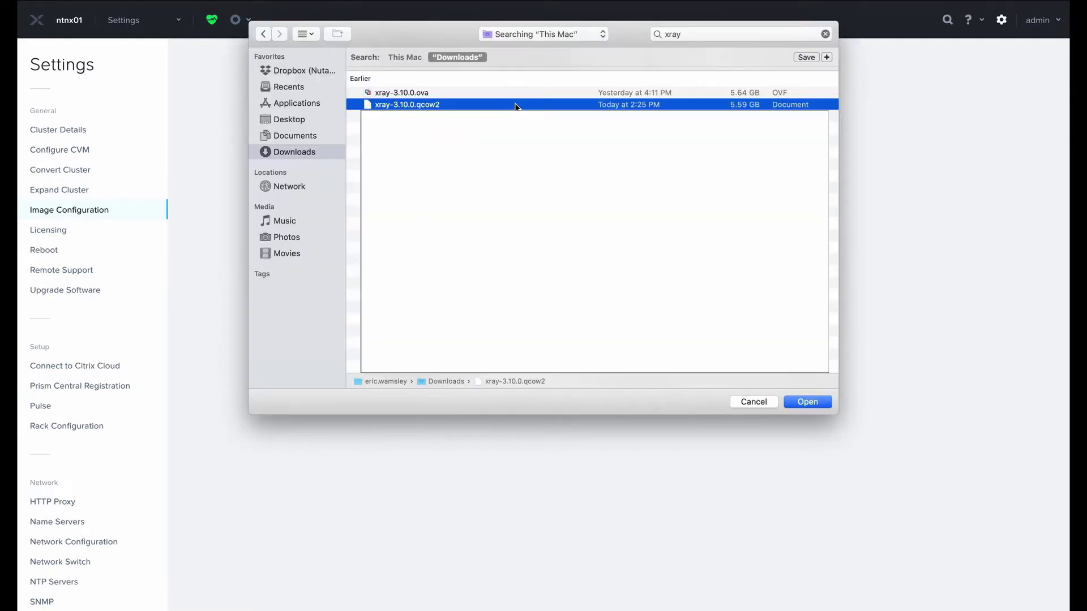
{"action": "left_click", "coordinate": [804, 405]}
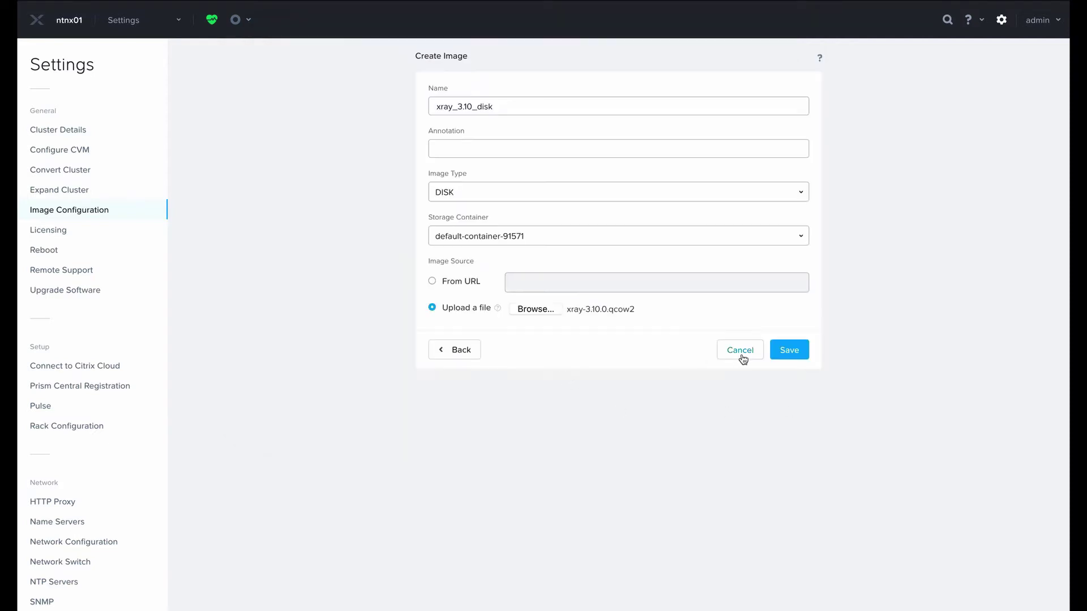
{"action": "left_click", "coordinate": [785, 352]}
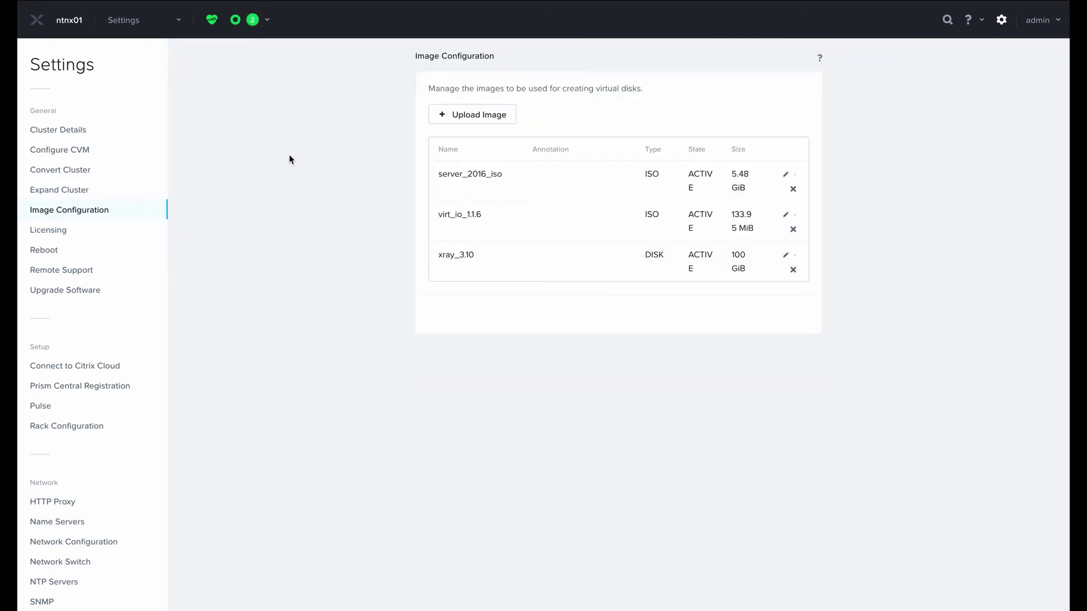
- Open Network Configuration from the Settings sidebar
{"action": "scroll", "coordinate": [119, 356], "scroll_direction": "down", "scroll_amount": 3}
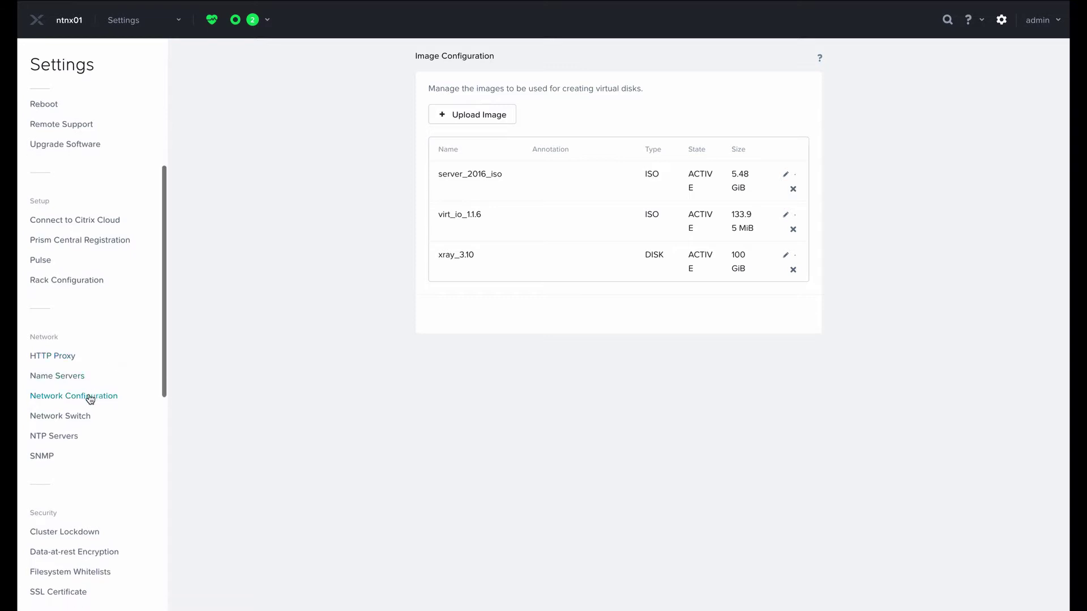
{"action": "left_click", "coordinate": [88, 396]}
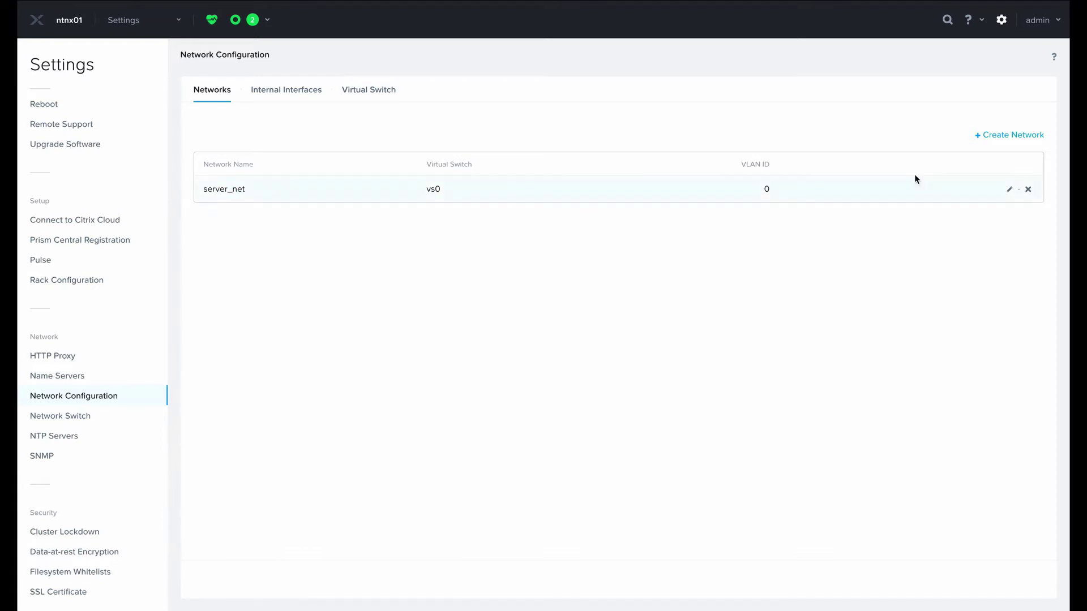
- Start a new network, enable IP address management and scroll through the form fields
{"action": "left_click", "coordinate": [998, 136]}
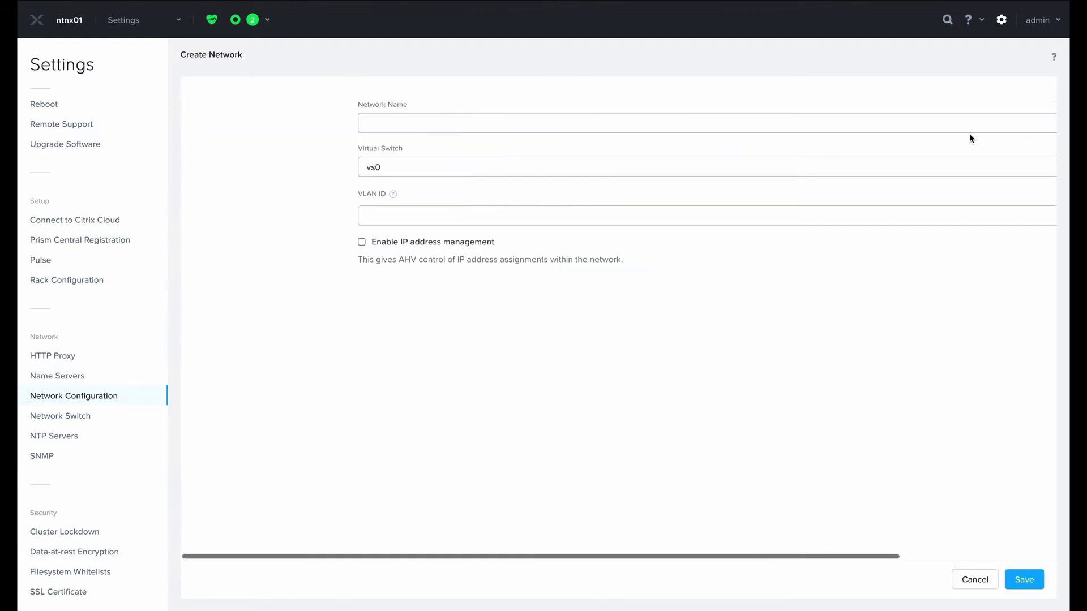
{"action": "left_click_drag", "start_coordinate": [202, 196], "coordinate": [240, 199]}
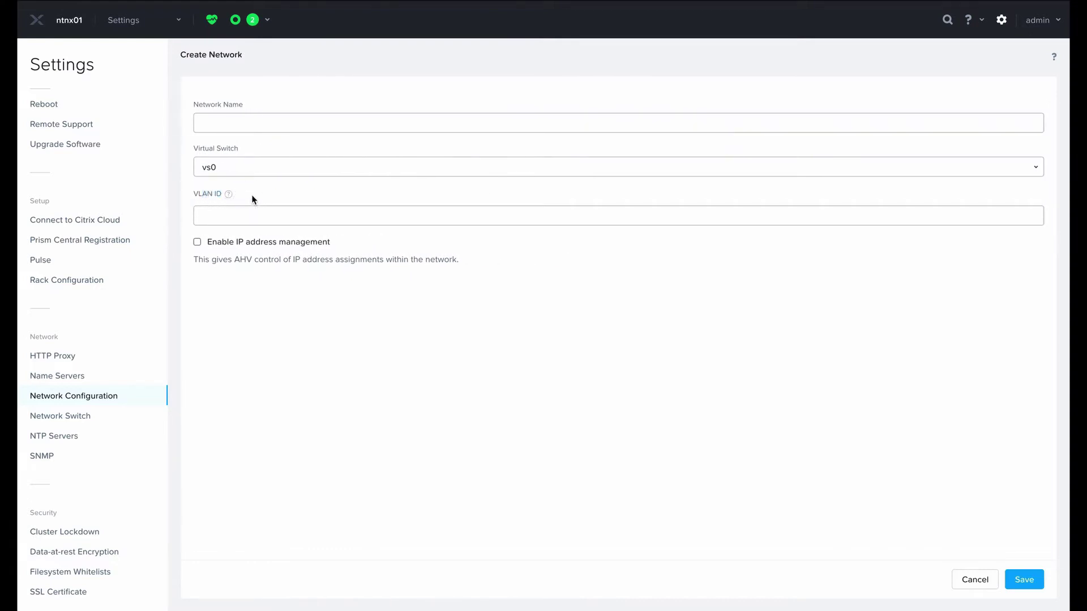
{"action": "left_click", "coordinate": [197, 243]}
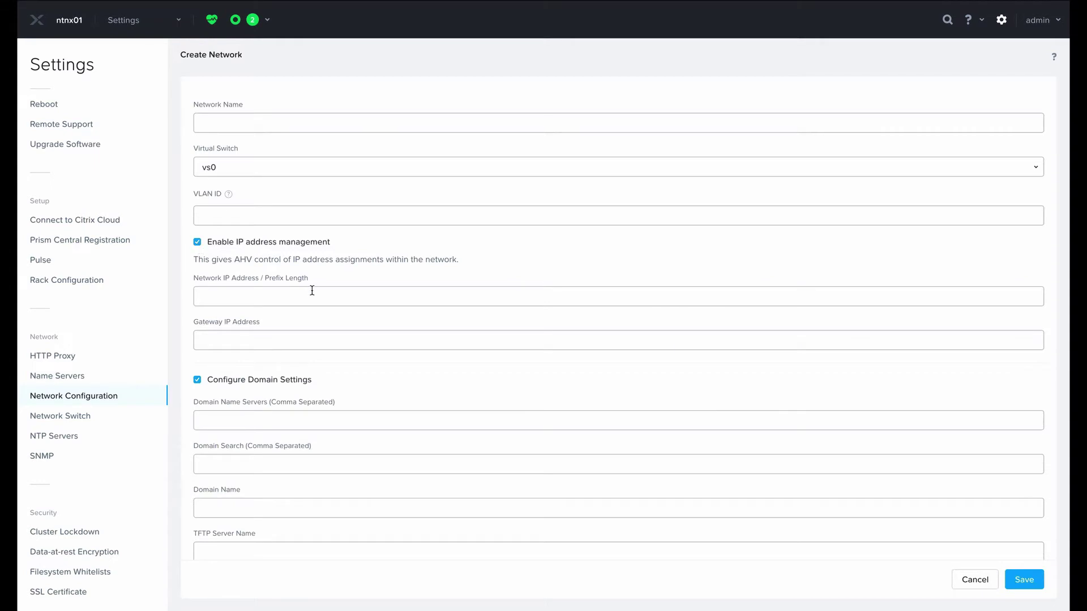
{"action": "scroll", "coordinate": [310, 288], "scroll_direction": "down", "scroll_amount": 2}
{"action": "scroll", "coordinate": [312, 290], "scroll_direction": "up", "scroll_amount": 2}
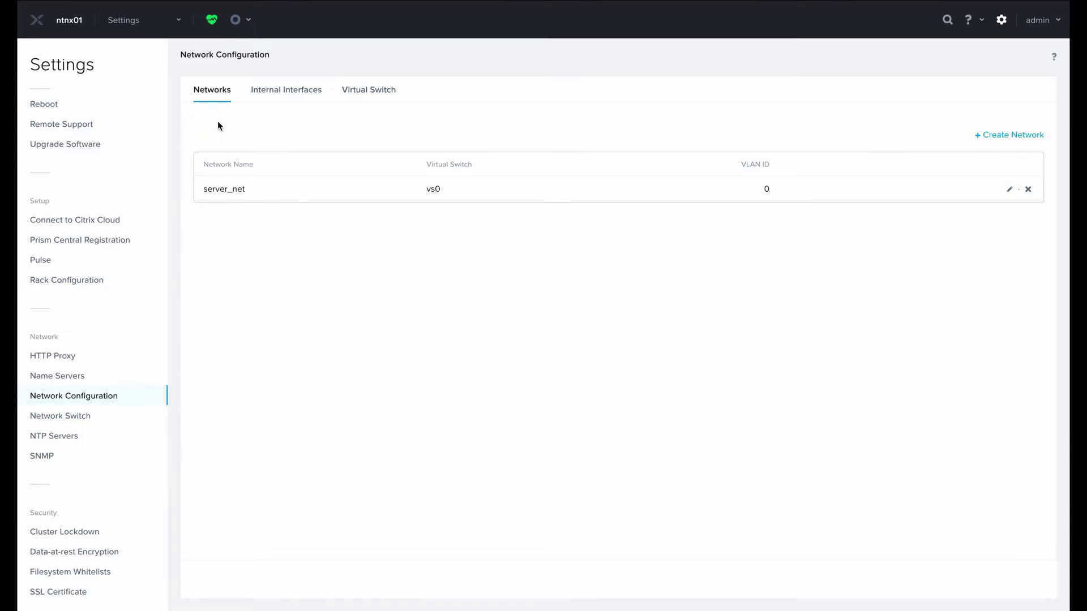
- In the VM view, start a new VM named xray with 2 cores and 4 GiB
{"action": "left_click", "coordinate": [145, 23]}
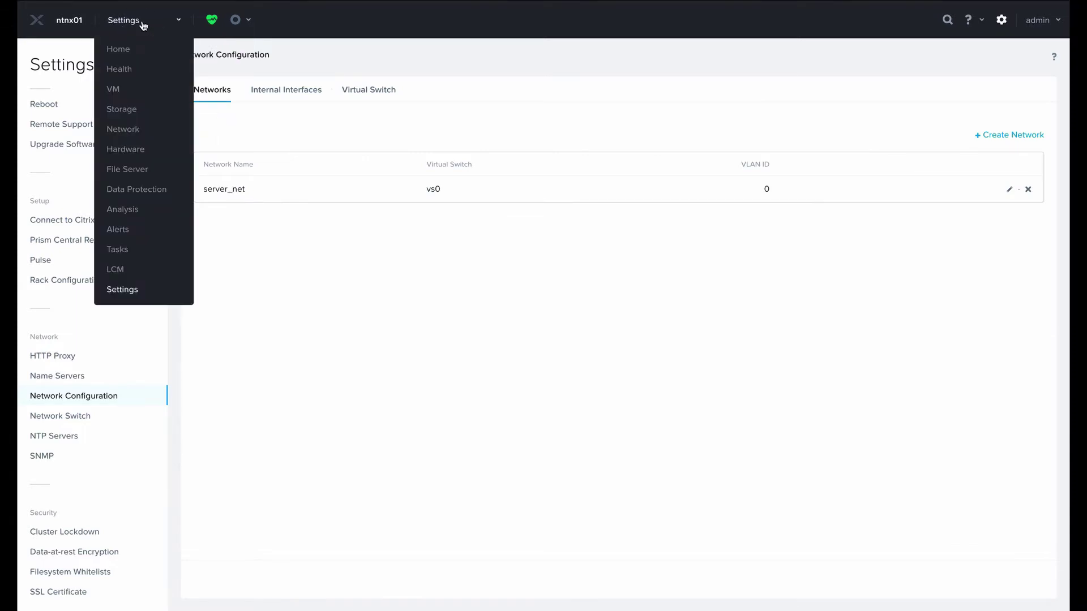
{"action": "left_click", "coordinate": [116, 91]}
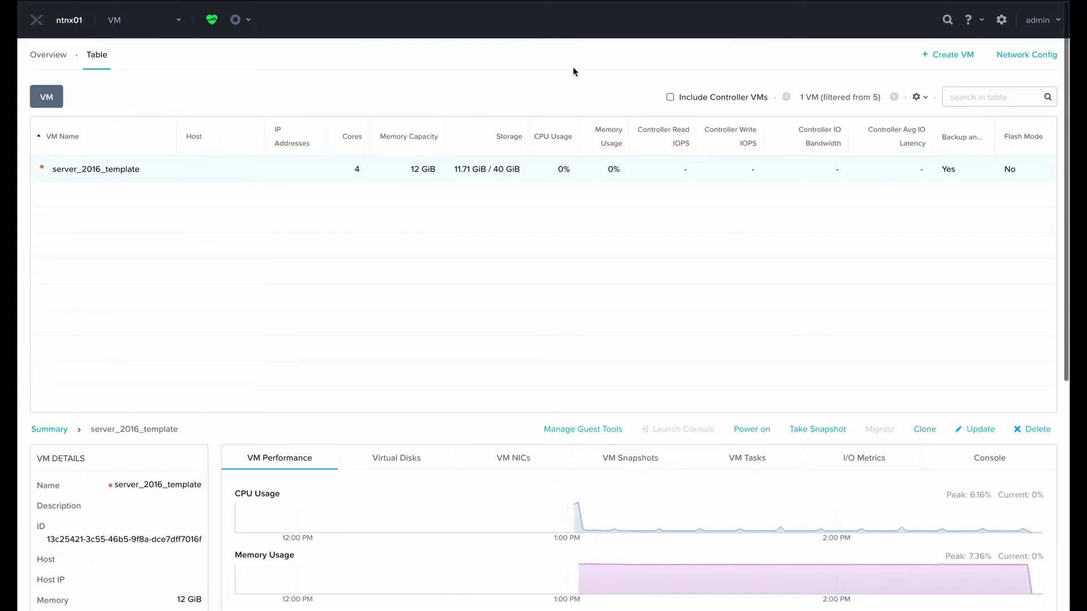
{"action": "left_click", "coordinate": [938, 58]}
{"action": "left_click", "coordinate": [528, 209]}
{"action": "type", "text": "xray"}
{"action": "scroll", "coordinate": [527, 286], "scroll_direction": "down", "scroll_amount": 1}
{"action": "scroll", "coordinate": [528, 284], "scroll_direction": "down", "scroll_amount": 1}
{"action": "left_click", "coordinate": [447, 328]}
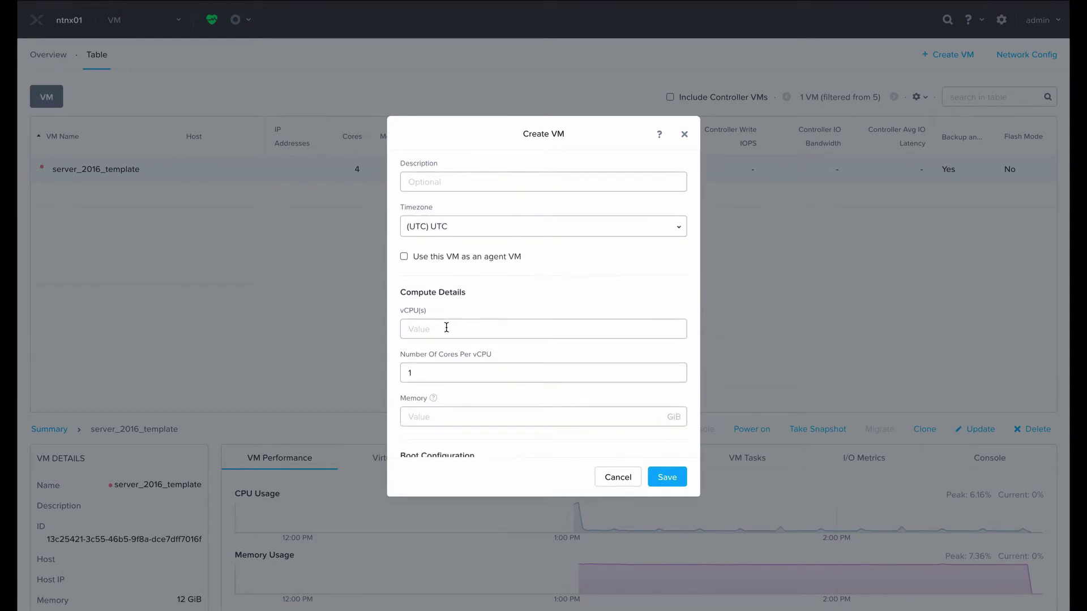
{"action": "type", "text": "2"}
{"action": "type", "text": "4"}
{"action": "scroll", "coordinate": [430, 417], "scroll_direction": "down", "scroll_amount": 3}
{"action": "scroll", "coordinate": [544, 306], "scroll_direction": "down", "scroll_amount": 3}
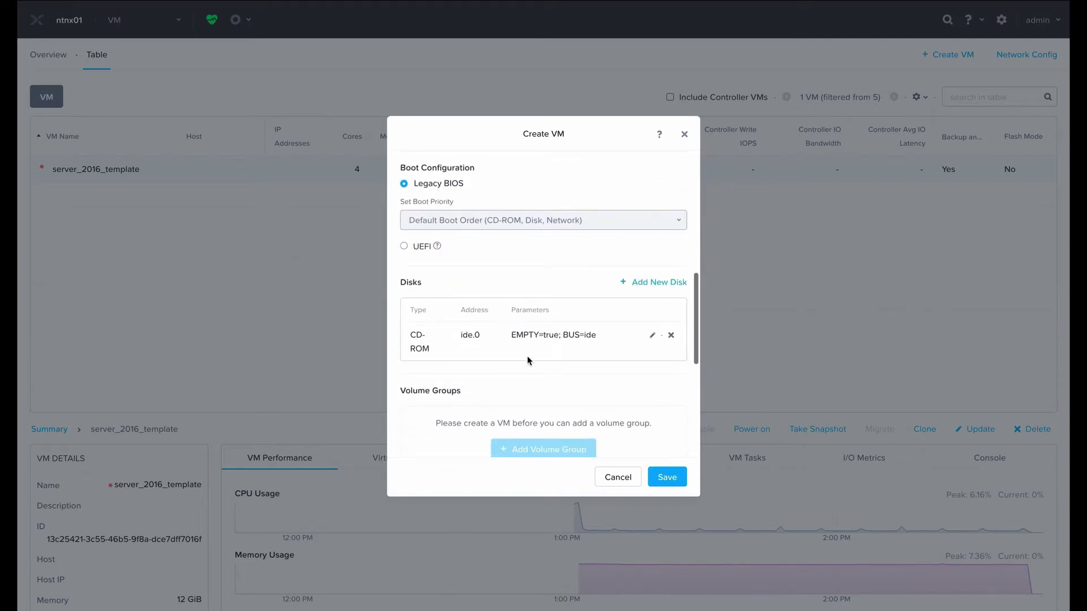
- Add a disk to the VM cloned from the xray_3.10 image
{"action": "left_click", "coordinate": [641, 283]}
{"action": "left_click", "coordinate": [512, 244]}
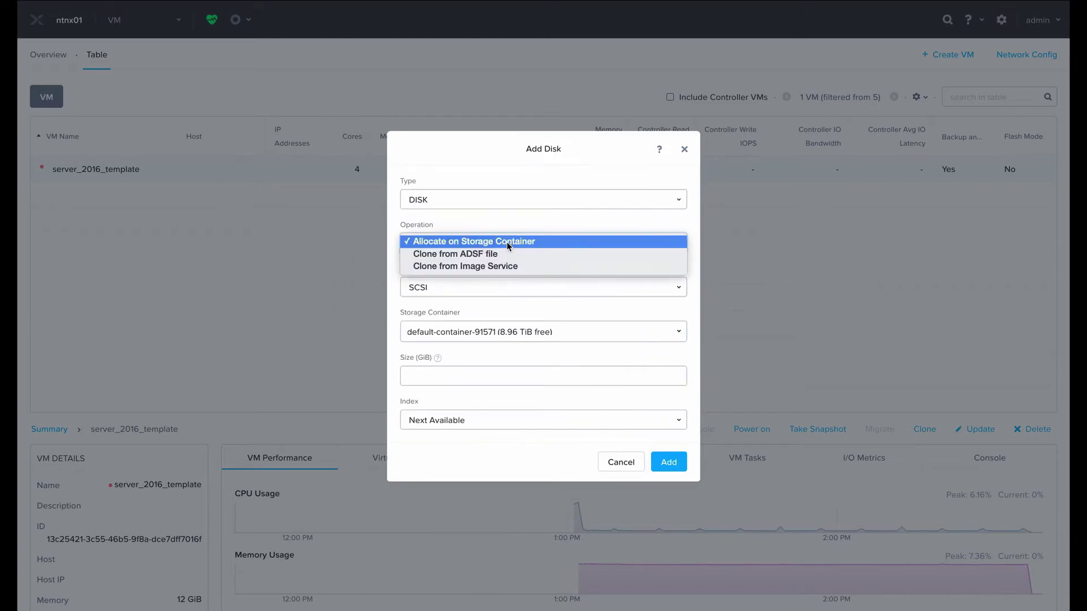
{"action": "left_click", "coordinate": [430, 266]}
{"action": "left_click", "coordinate": [444, 330]}
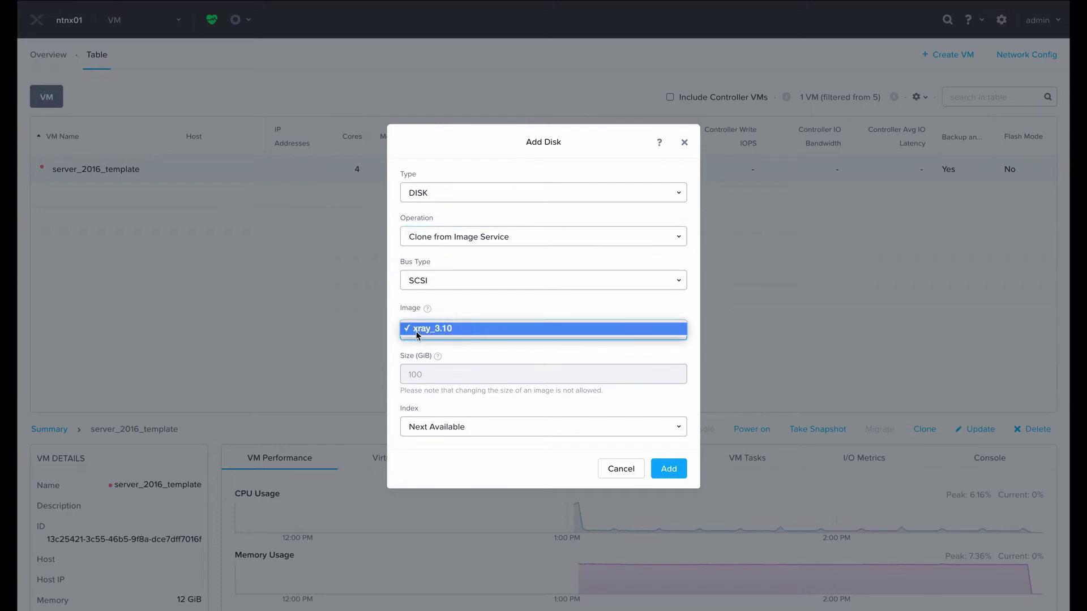
{"action": "left_click", "coordinate": [417, 330]}
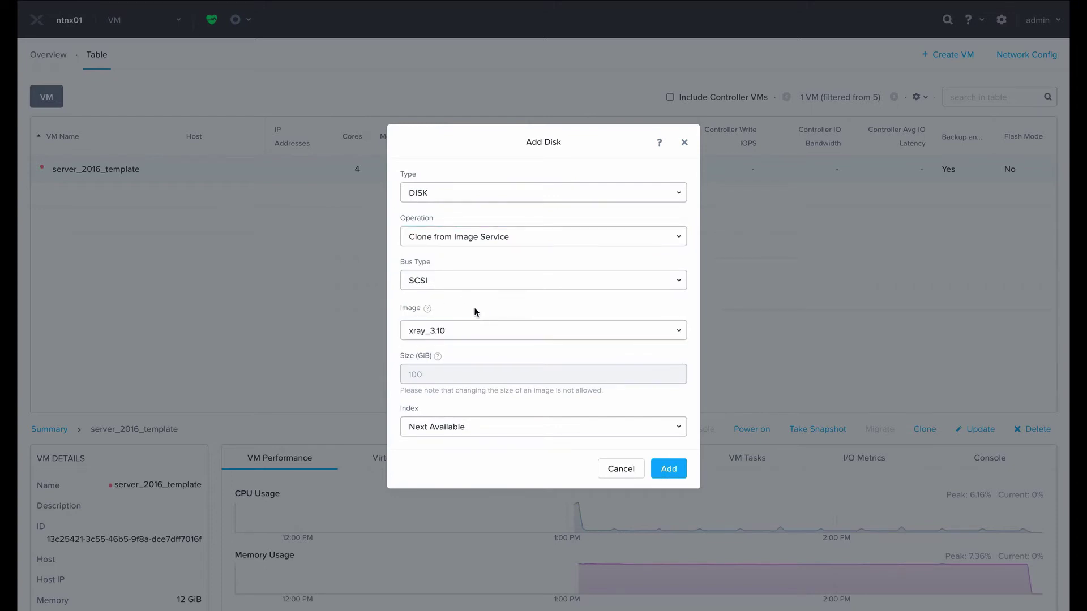
{"action": "left_click", "coordinate": [667, 469]}
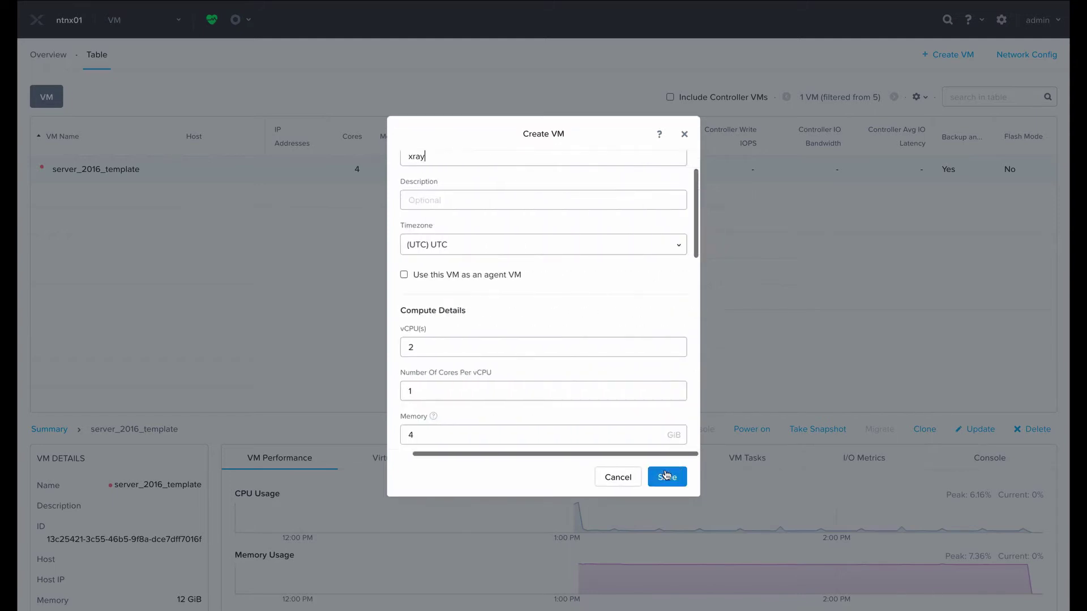
{"action": "scroll", "coordinate": [594, 381], "scroll_direction": "down", "scroll_amount": 5}
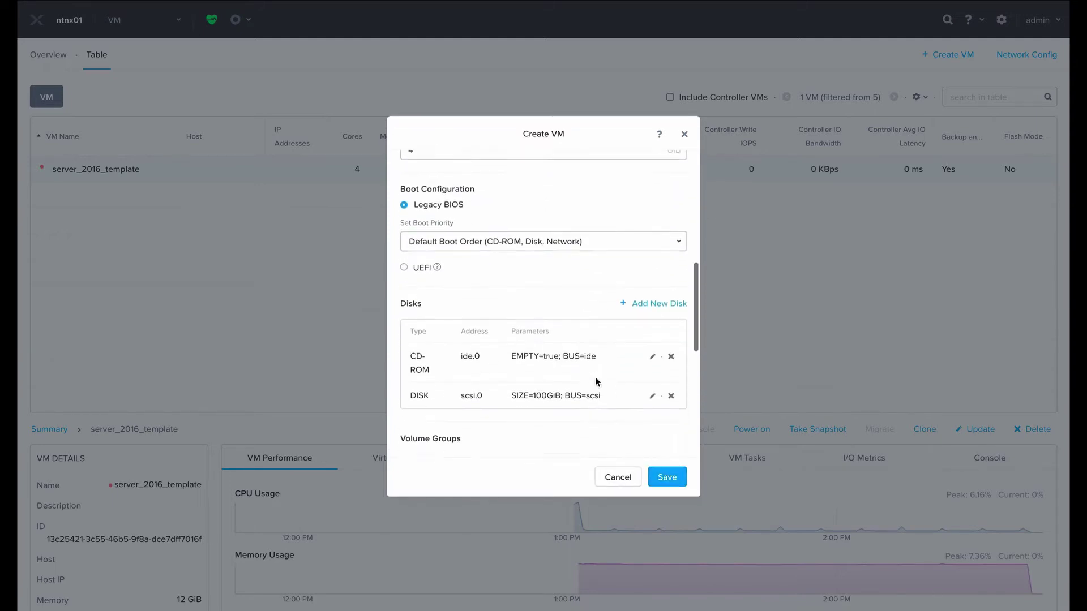
{"action": "scroll", "coordinate": [595, 382], "scroll_direction": "down", "scroll_amount": 5}
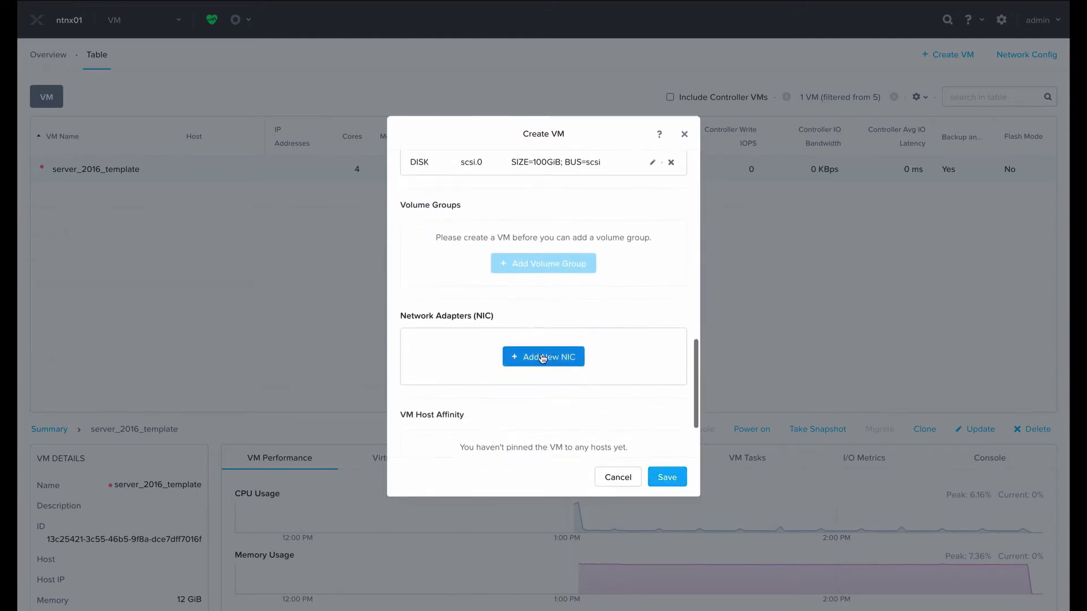
- Add a NIC on the server_net subnet and save the xray VM
{"action": "left_click", "coordinate": [542, 359]}
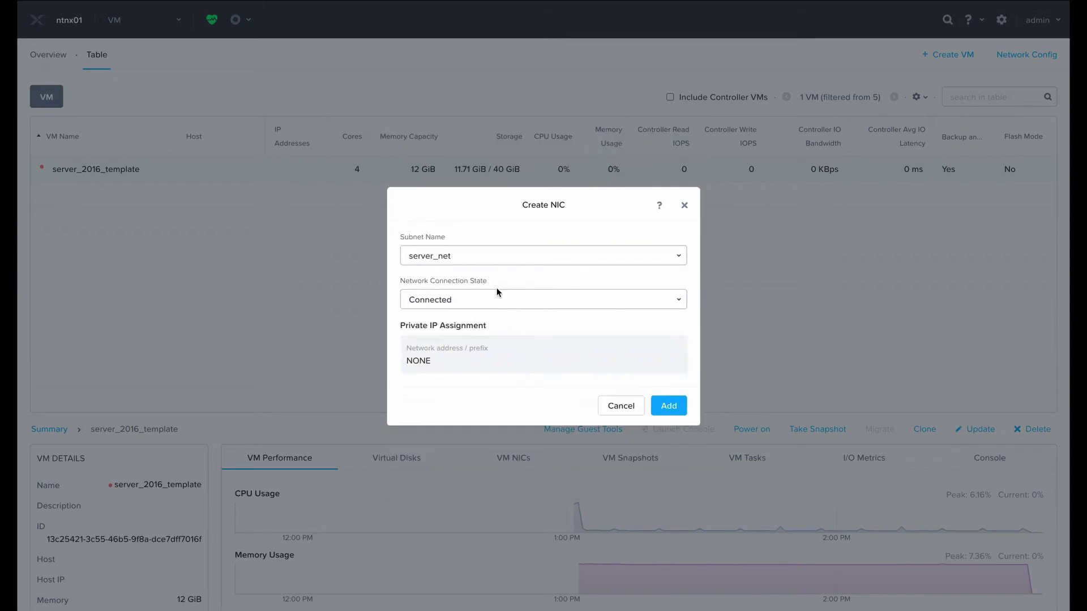
{"action": "left_click", "coordinate": [481, 265]}
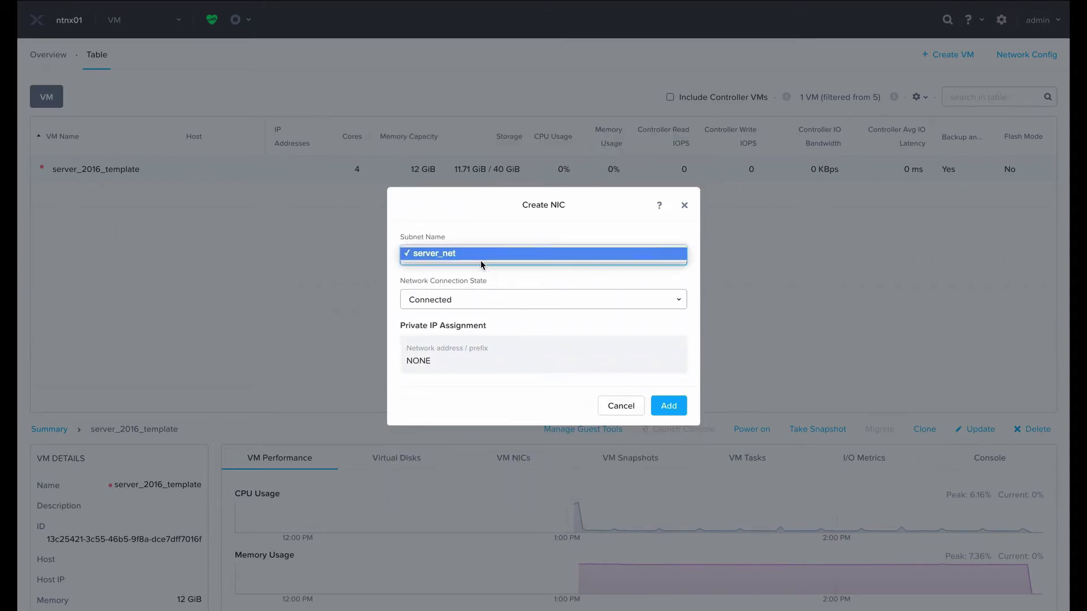
{"action": "left_click", "coordinate": [430, 254]}
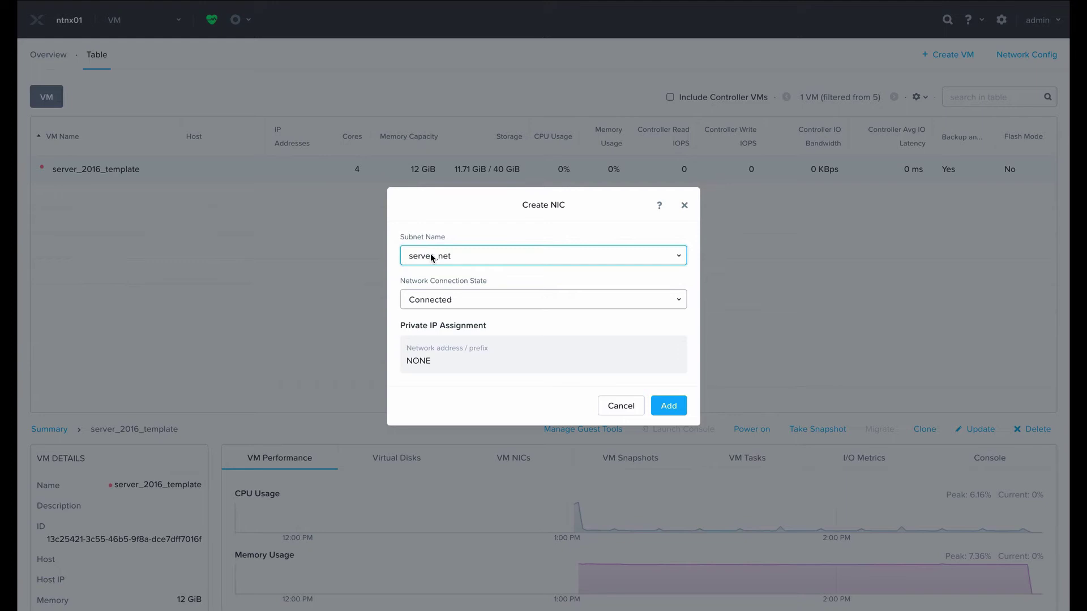
{"action": "left_click", "coordinate": [668, 405]}
{"action": "scroll", "coordinate": [565, 382], "scroll_direction": "down", "scroll_amount": 10}
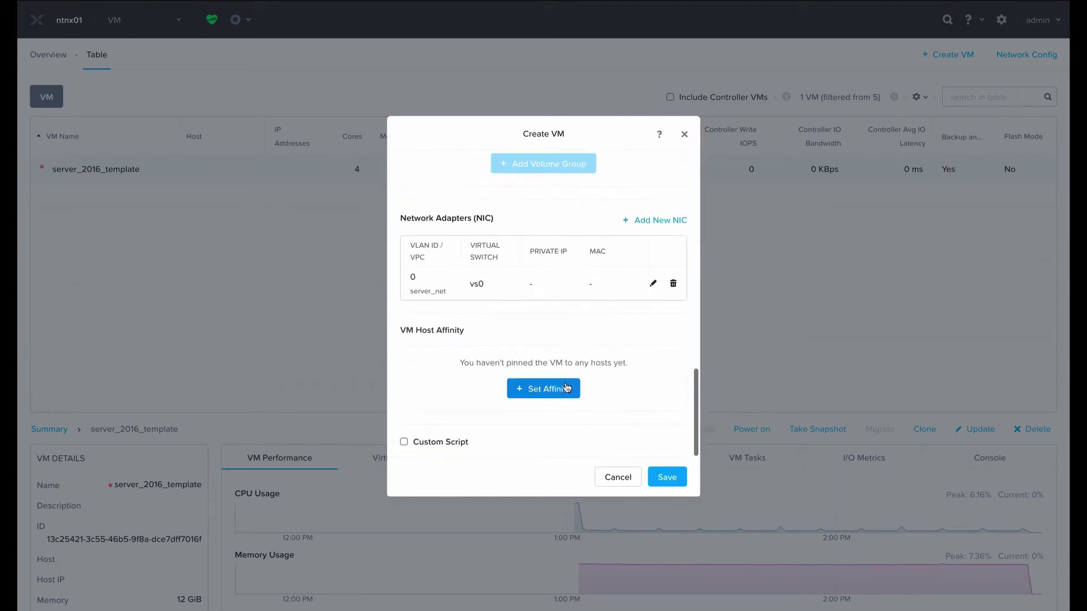
{"action": "left_click", "coordinate": [667, 479]}
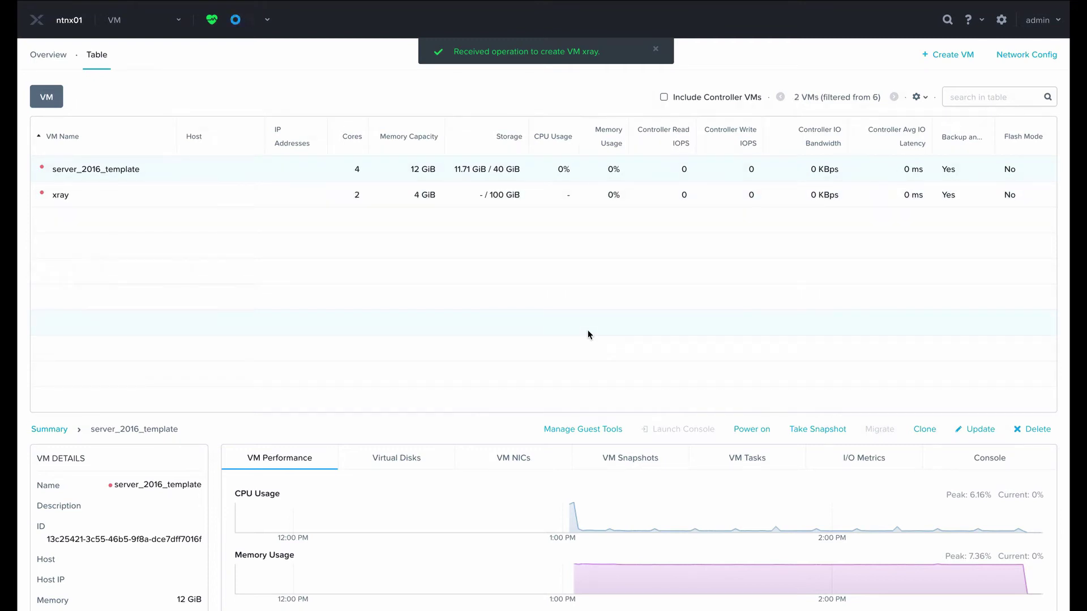
- Select the xray VM and power it on
{"action": "left_click", "coordinate": [189, 196]}
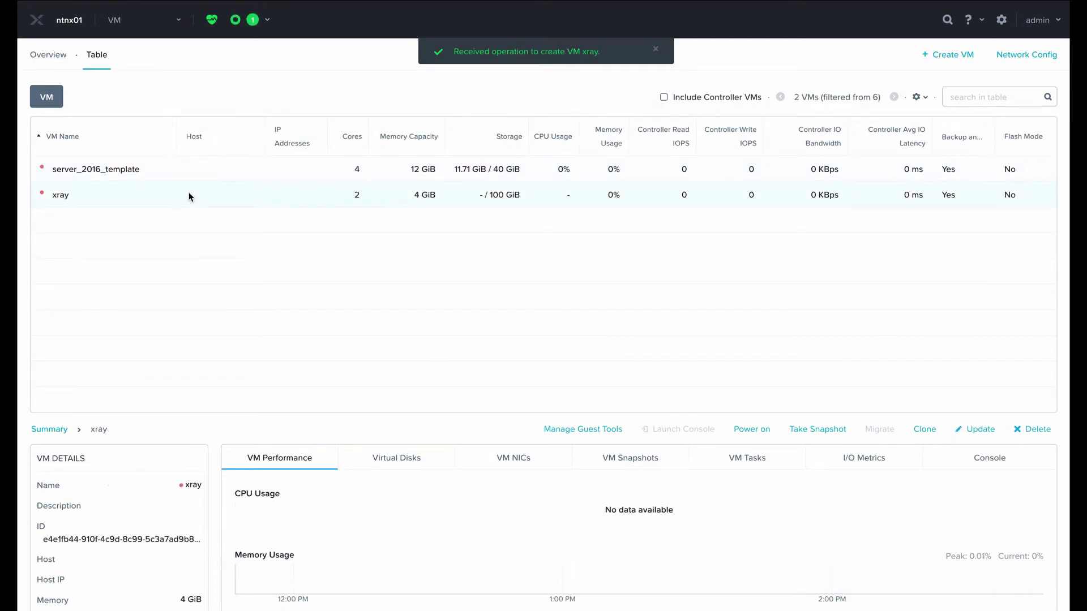
{"action": "left_click", "coordinate": [751, 430]}
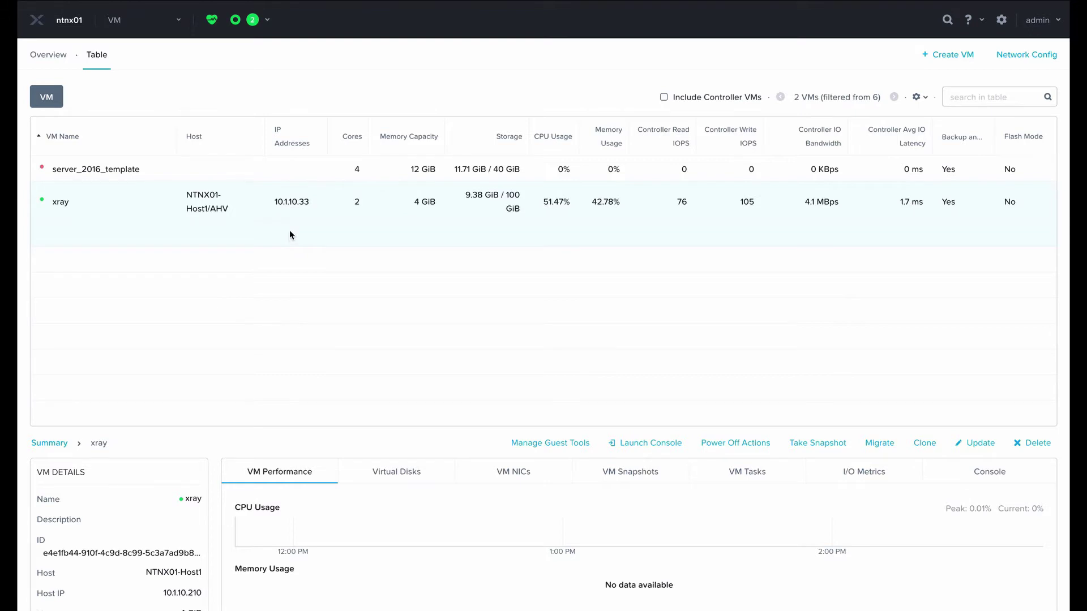
- Copy the xray VM's IP 10.1.10.33 into a new browser tab's address bar
{"action": "left_click_drag", "start_coordinate": [274, 207], "coordinate": [309, 207]}
{"action": "key", "text": "ctrl+c"}
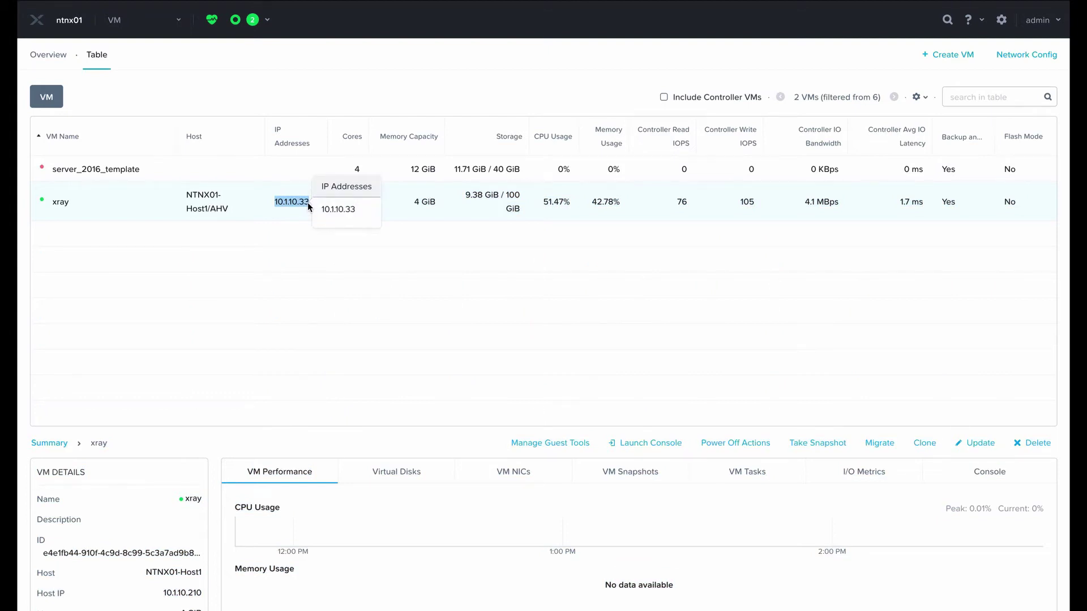
{"action": "key", "text": "ctrl+t"}
{"action": "key", "text": "ctrl+v"}
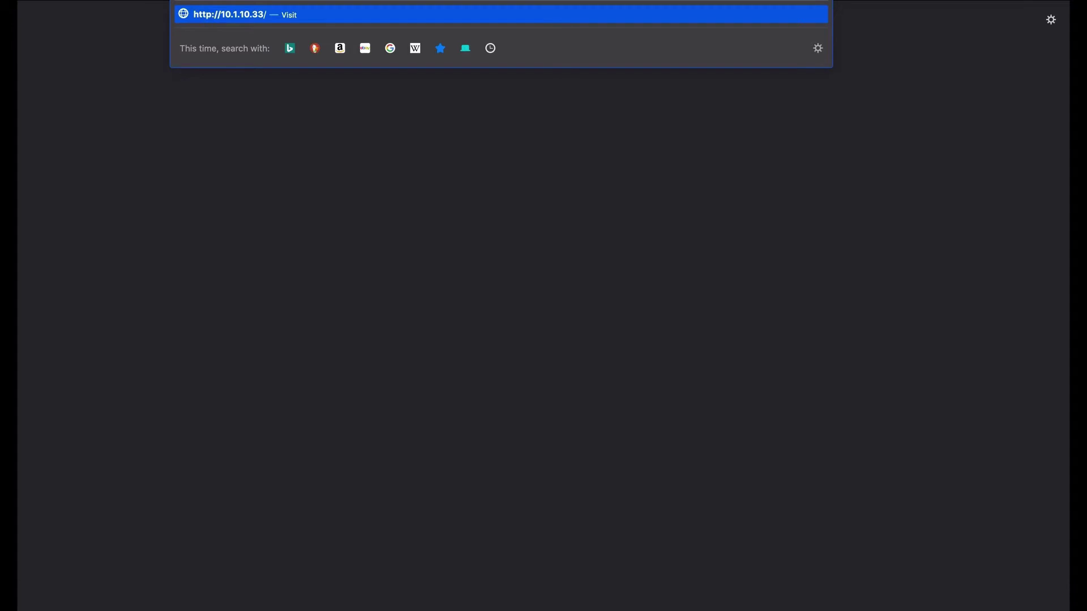
{"action": "key", "text": "Return"}
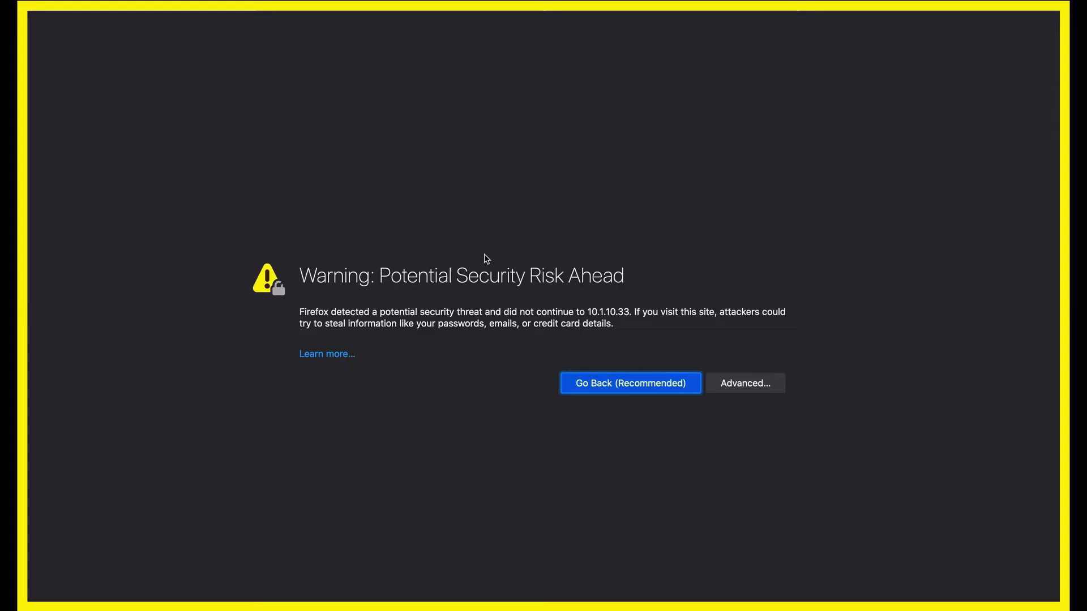
{"action": "left_click", "coordinate": [750, 387]}
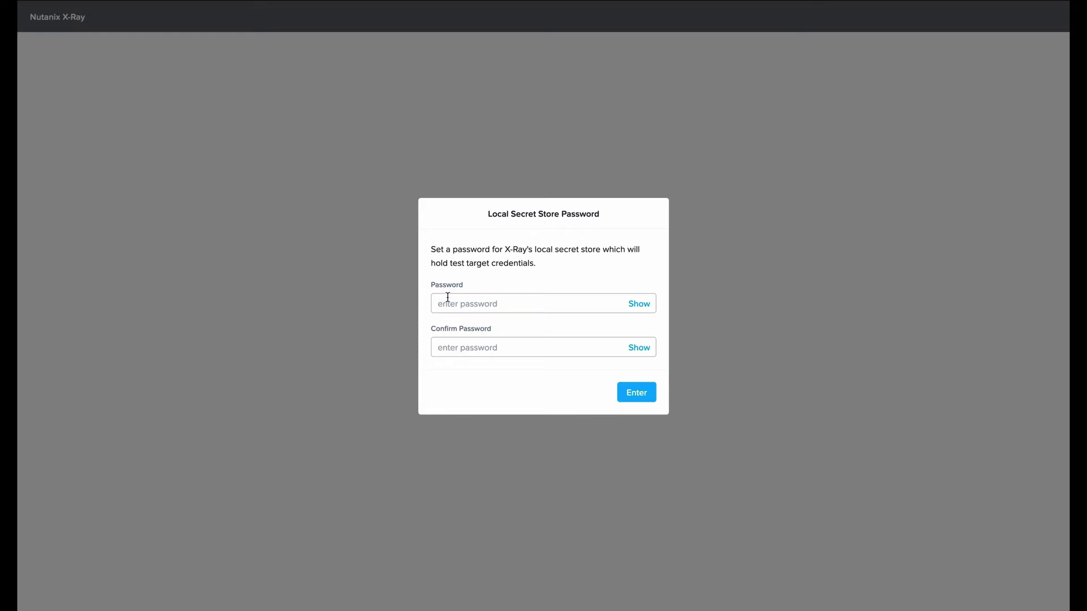
- Enter and confirm the secret store password, then accept the Insights metadata terms
{"action": "left_click", "coordinate": [466, 303]}
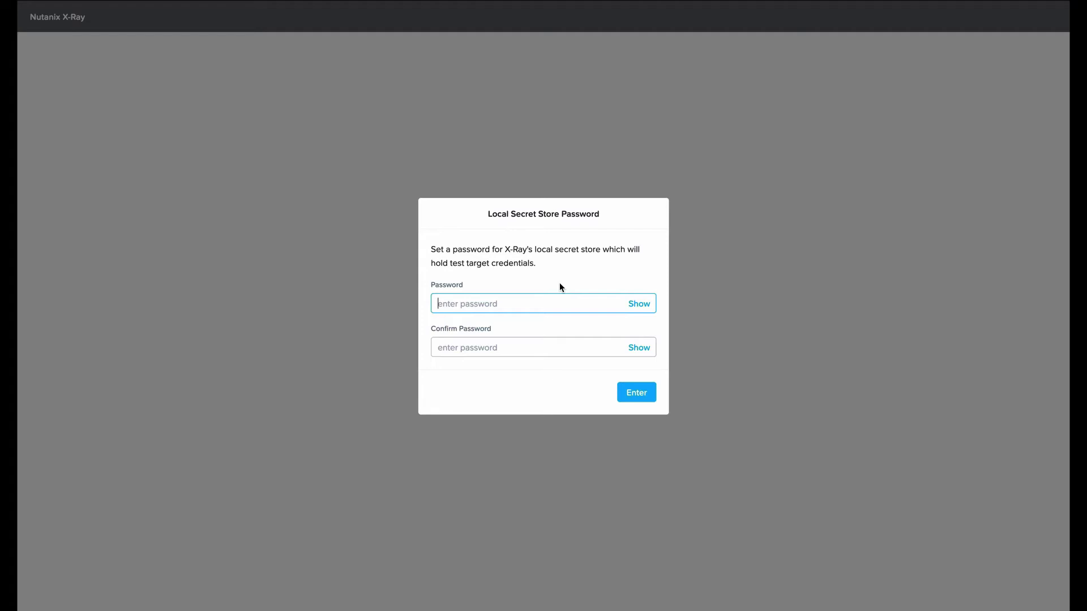
{"action": "key", "text": "ctrl+v"}
{"action": "key", "text": "Tab"}
{"action": "key", "text": "ctrl+v"}
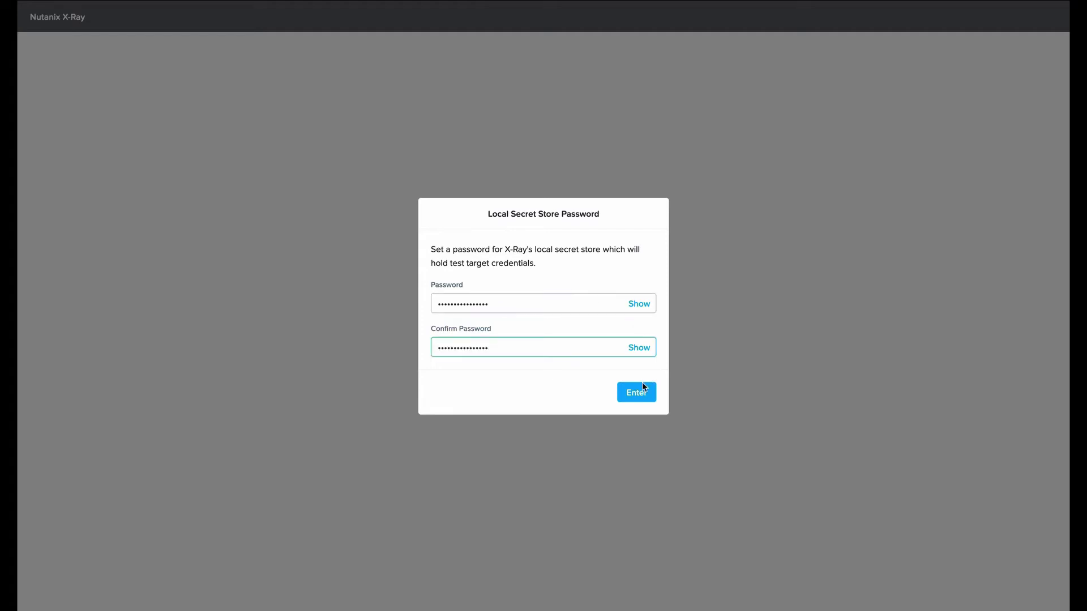
{"action": "left_click", "coordinate": [633, 395]}
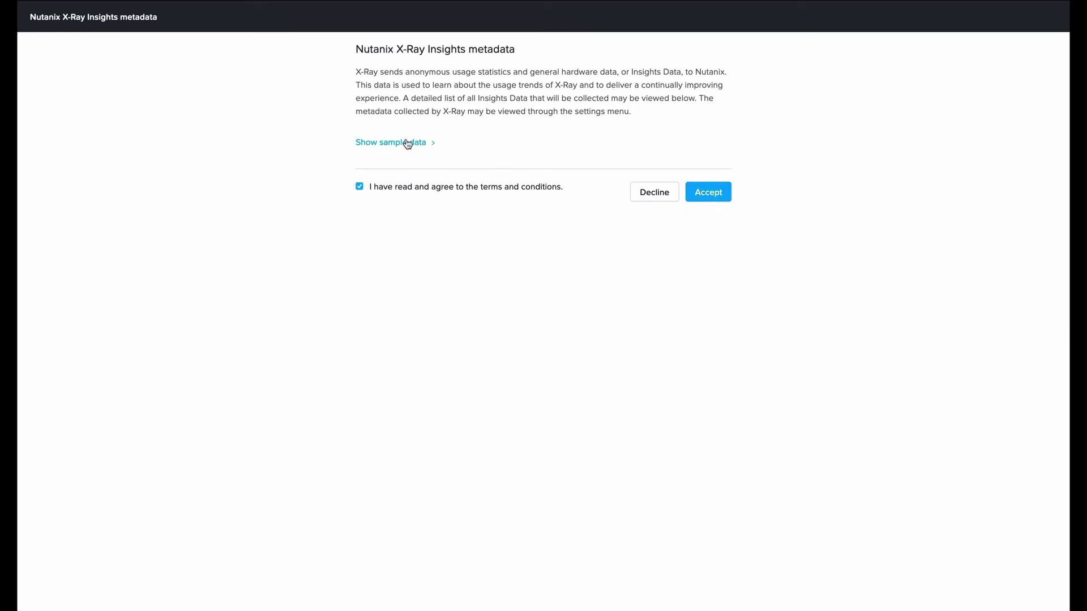
{"action": "left_click", "coordinate": [719, 194]}
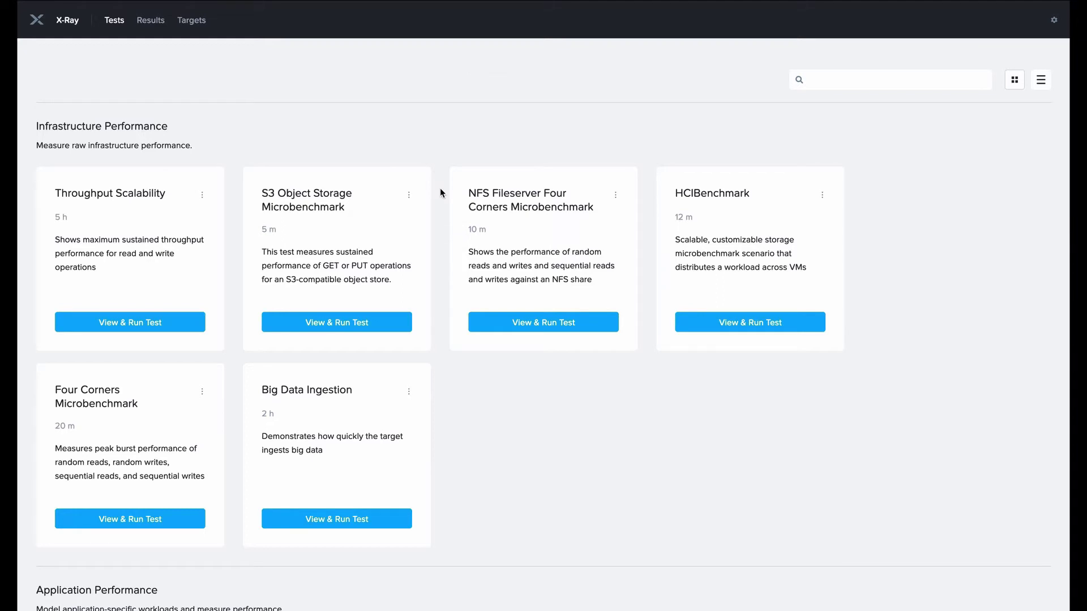
{"action": "scroll", "coordinate": [441, 193], "scroll_direction": "down", "scroll_amount": 2}
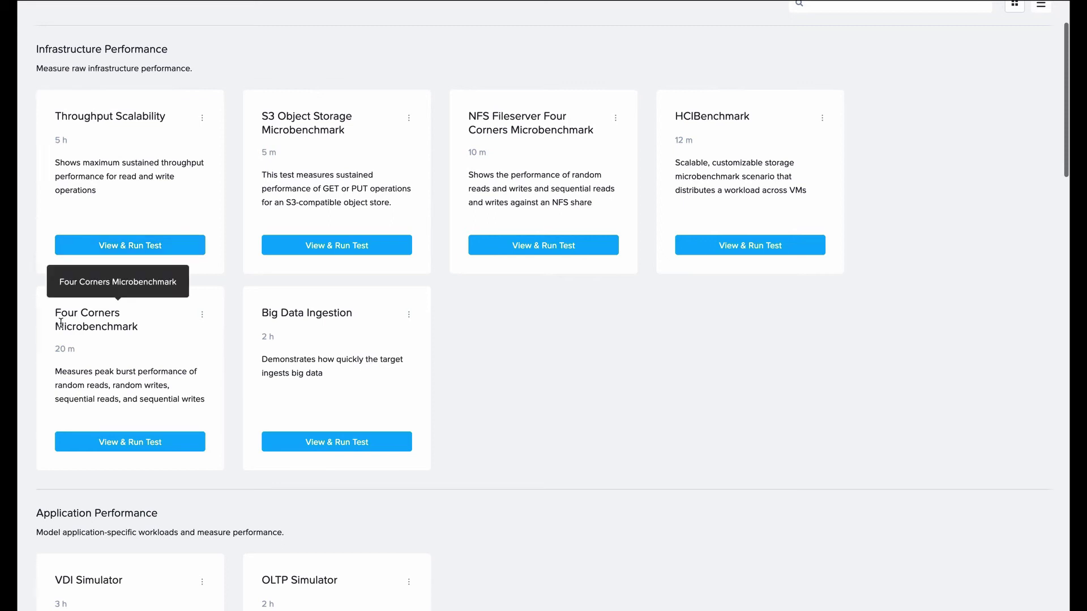
{"action": "left_click_drag", "start_coordinate": [64, 326], "coordinate": [135, 367]}
{"action": "left_click", "coordinate": [136, 366]}
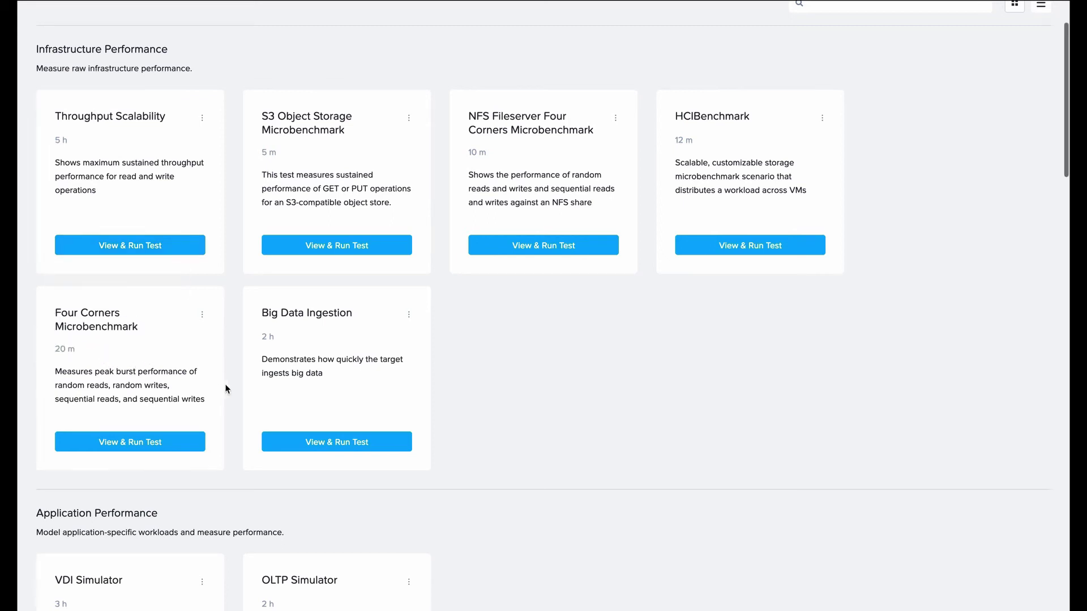
{"action": "scroll", "coordinate": [467, 384], "scroll_direction": "down", "scroll_amount": 5}
{"action": "scroll", "coordinate": [467, 384], "scroll_direction": "down", "scroll_amount": 6}
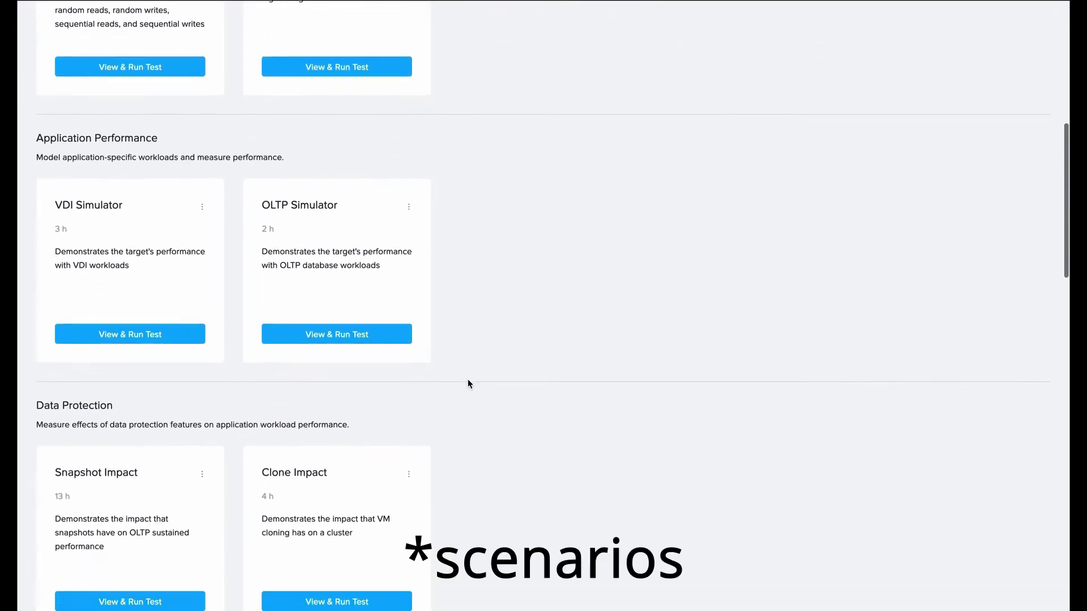
{"action": "scroll", "coordinate": [467, 384], "scroll_direction": "down", "scroll_amount": 4}
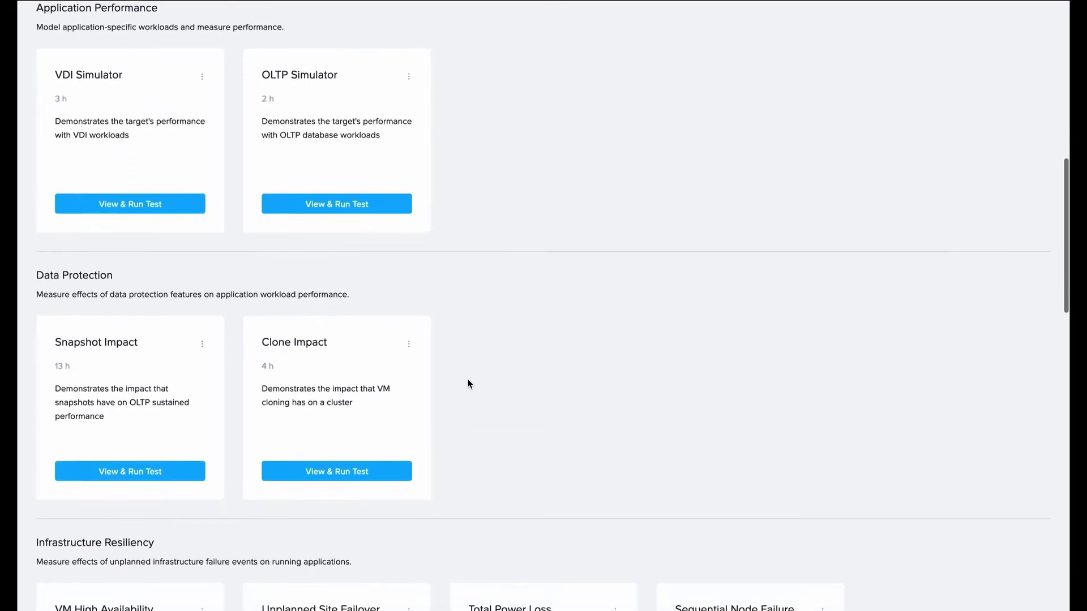
{"action": "scroll", "coordinate": [467, 383], "scroll_direction": "down", "scroll_amount": 2}
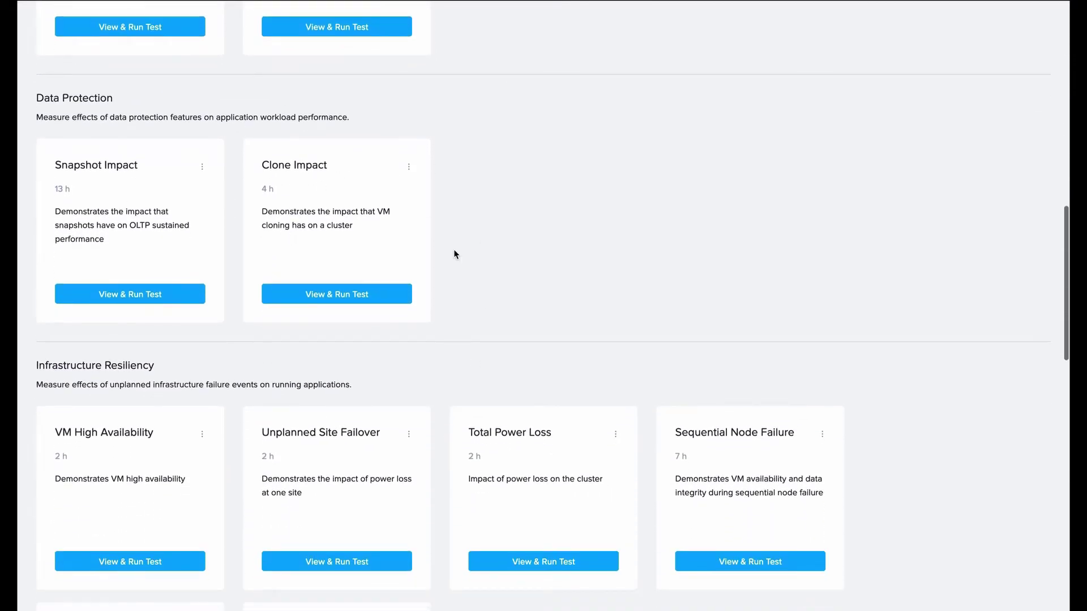
{"action": "scroll", "coordinate": [577, 274], "scroll_direction": "down", "scroll_amount": 4}
{"action": "scroll", "coordinate": [578, 274], "scroll_direction": "down", "scroll_amount": 3}
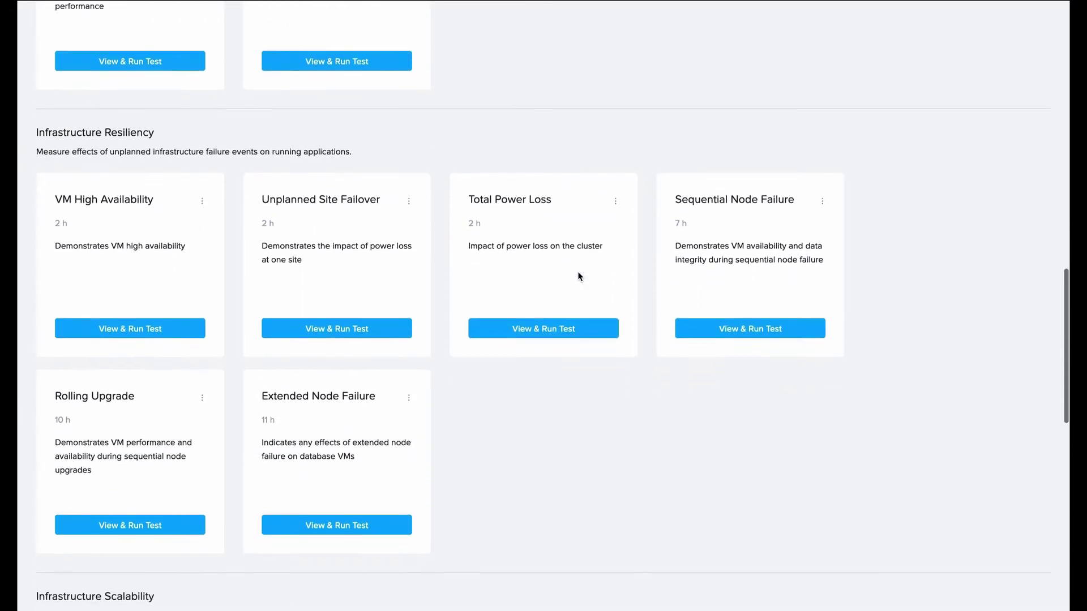
{"action": "scroll", "coordinate": [578, 276], "scroll_direction": "down", "scroll_amount": 9}
{"action": "scroll", "coordinate": [578, 276], "scroll_direction": "down", "scroll_amount": 11}
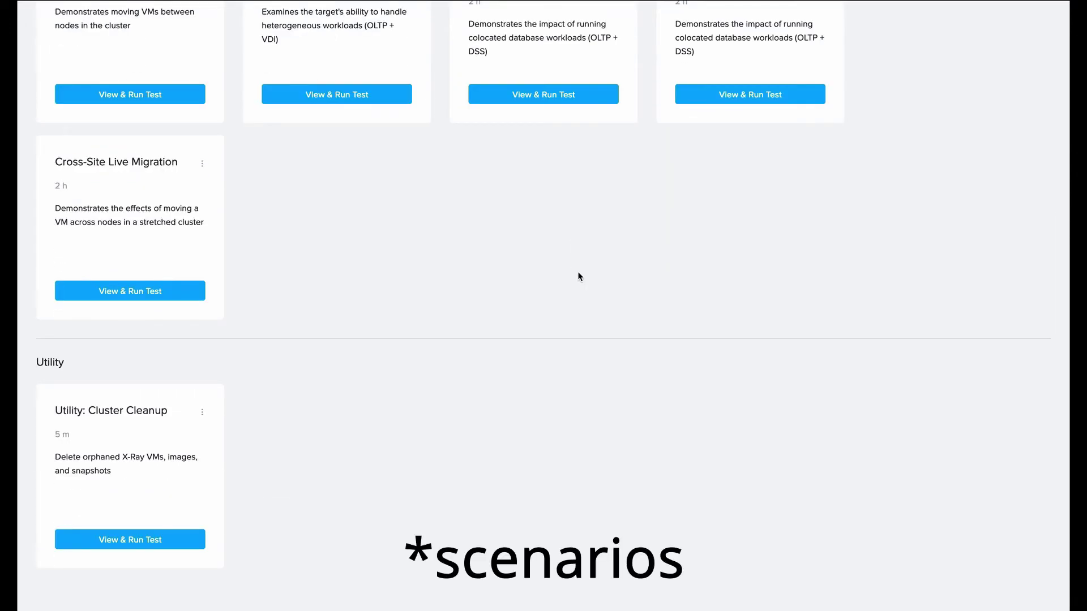
{"action": "scroll", "coordinate": [578, 276], "scroll_direction": "up", "scroll_amount": 20}
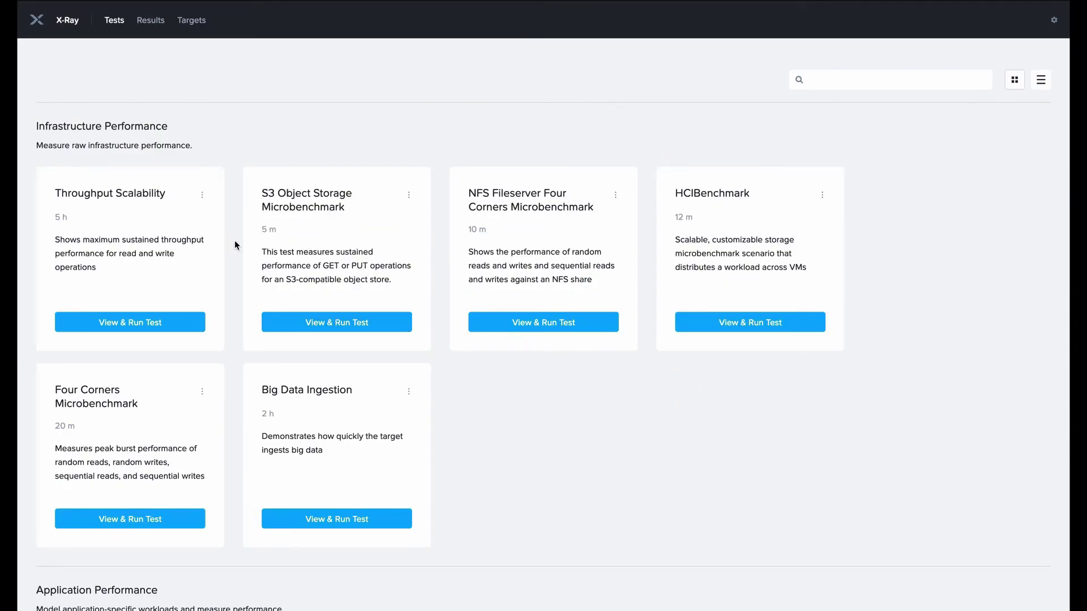
- Add a new test target named ntnx1 with Prism as the manager type
{"action": "left_click", "coordinate": [193, 22]}
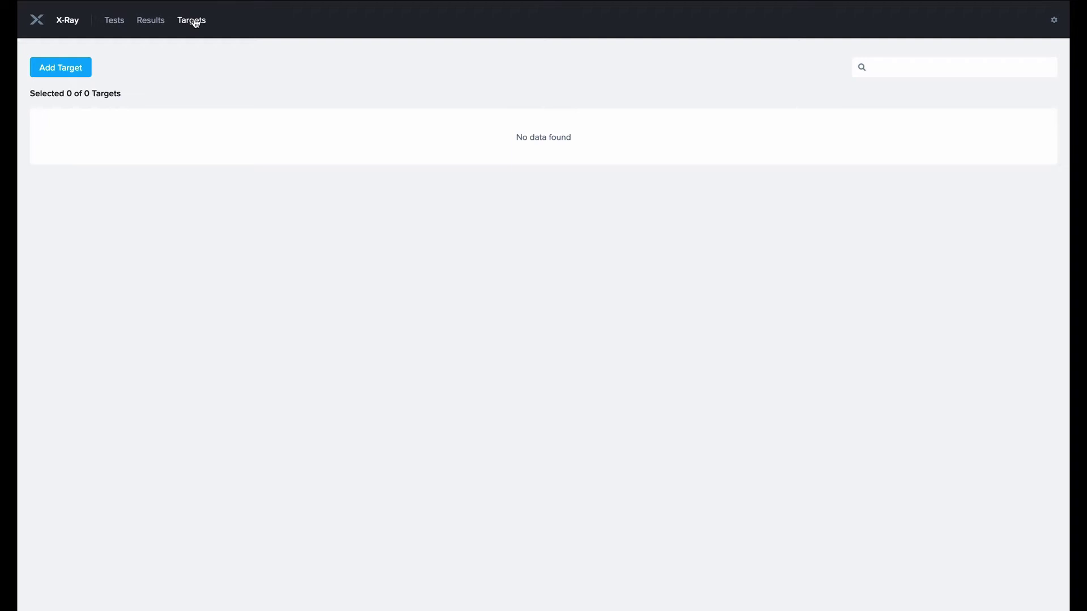
{"action": "left_click", "coordinate": [61, 71]}
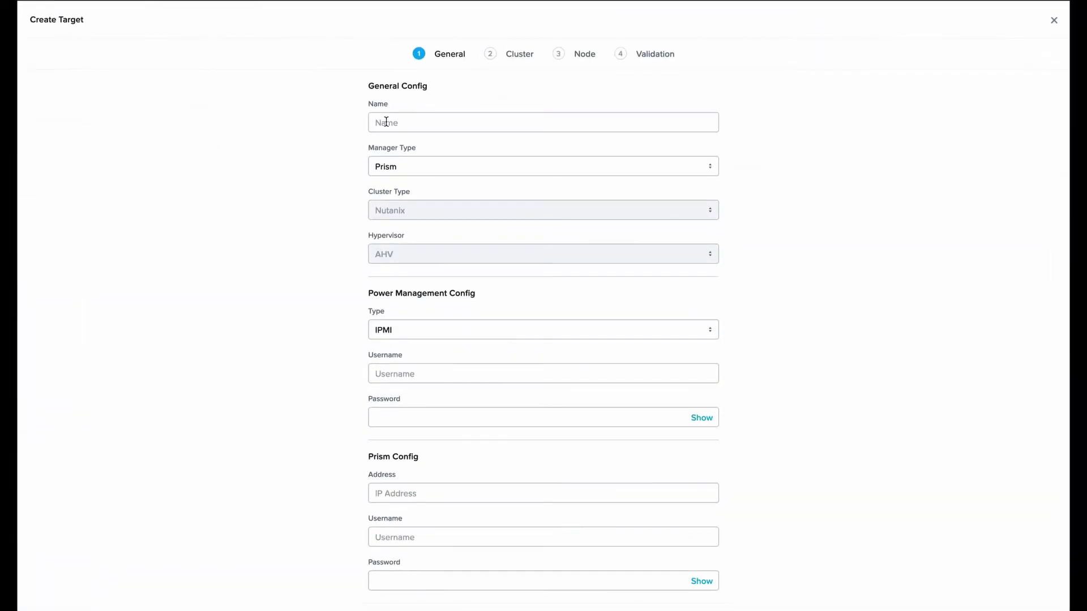
{"action": "left_click", "coordinate": [416, 123]}
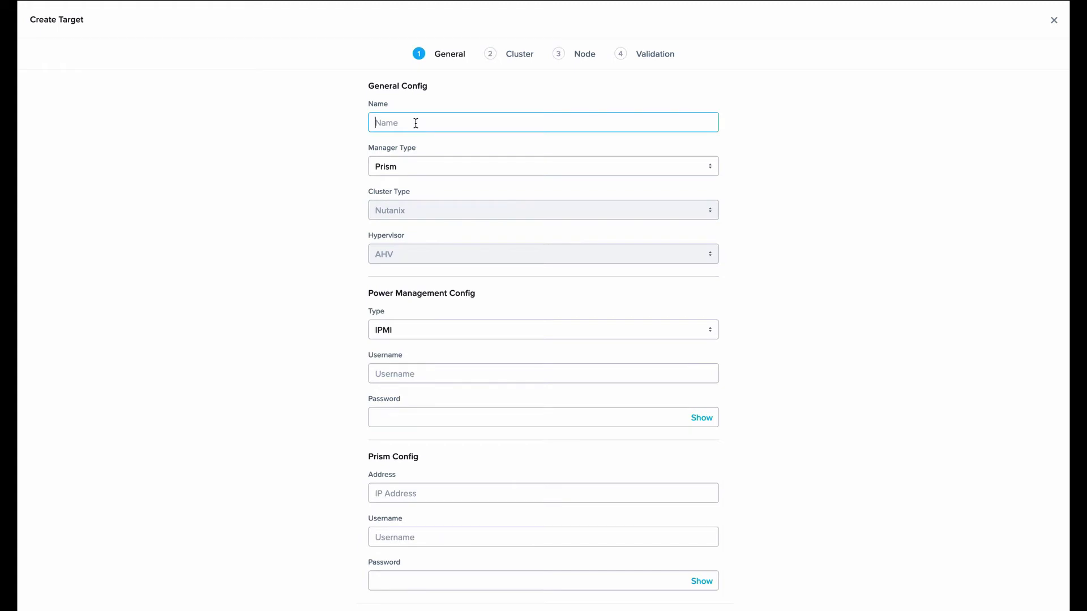
{"action": "type", "text": "ntnx1"}
{"action": "left_click", "coordinate": [422, 168]}
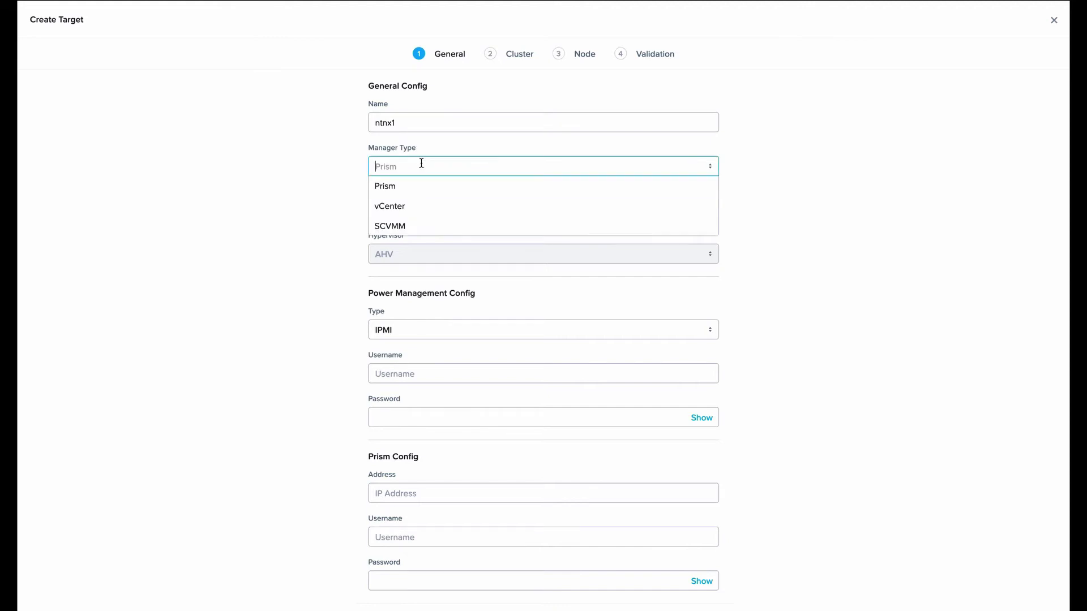
{"action": "left_click", "coordinate": [411, 193]}
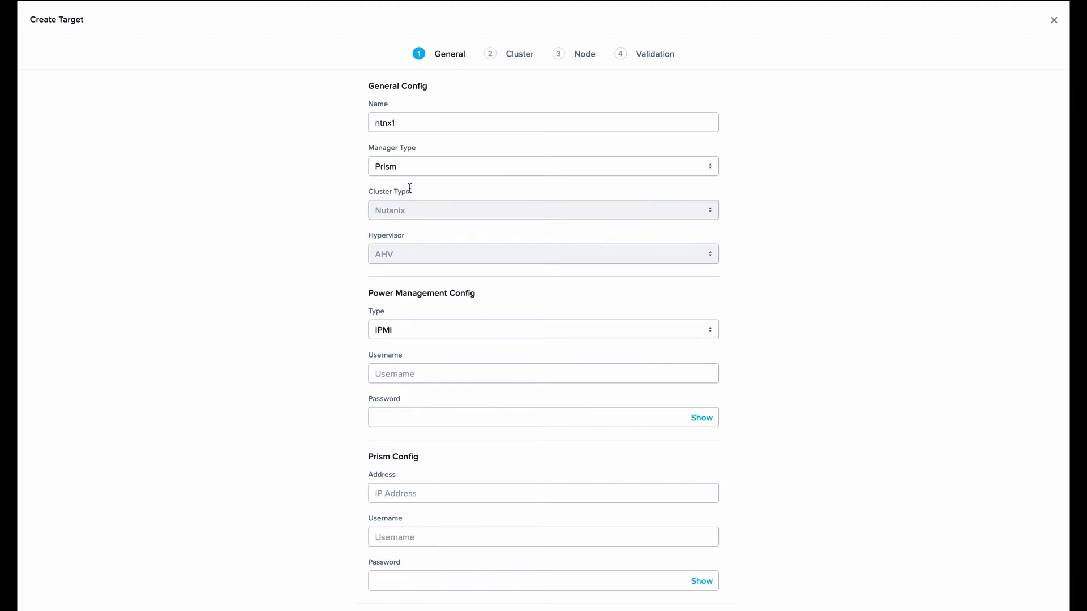
- Set power management to None and Prism address 10.1.10.101, then continue to the Cluster step
{"action": "scroll", "coordinate": [345, 192], "scroll_direction": "down", "scroll_amount": 2}
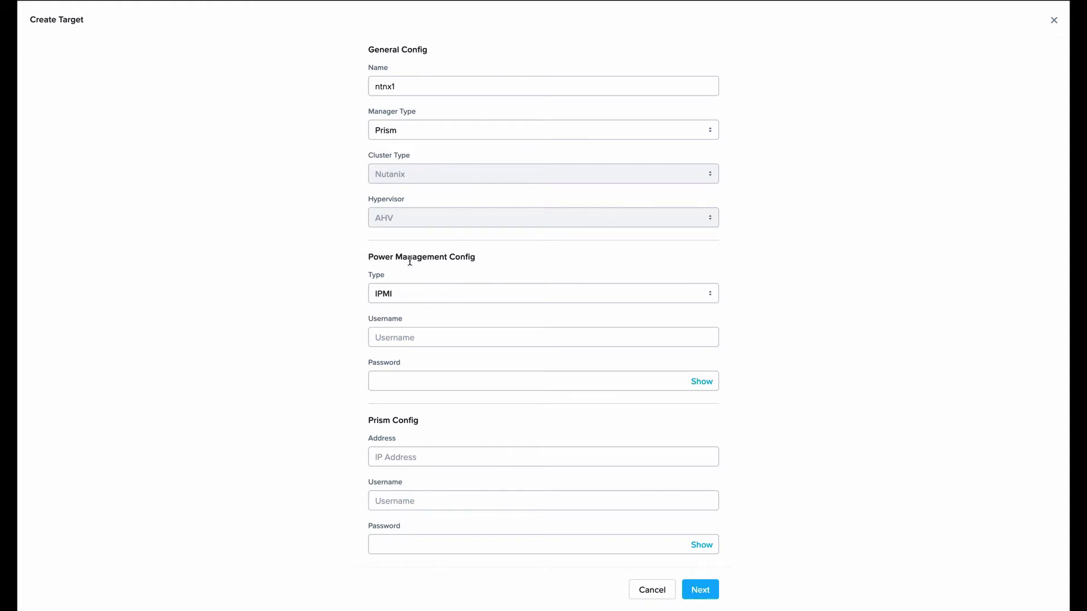
{"action": "left_click", "coordinate": [417, 293]}
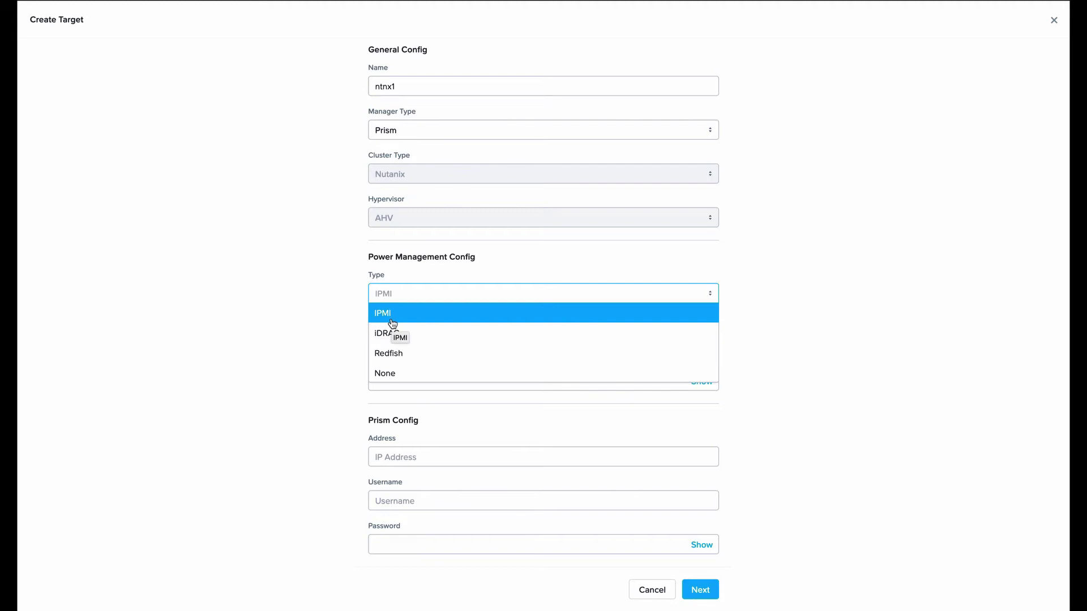
{"action": "left_click", "coordinate": [406, 375]}
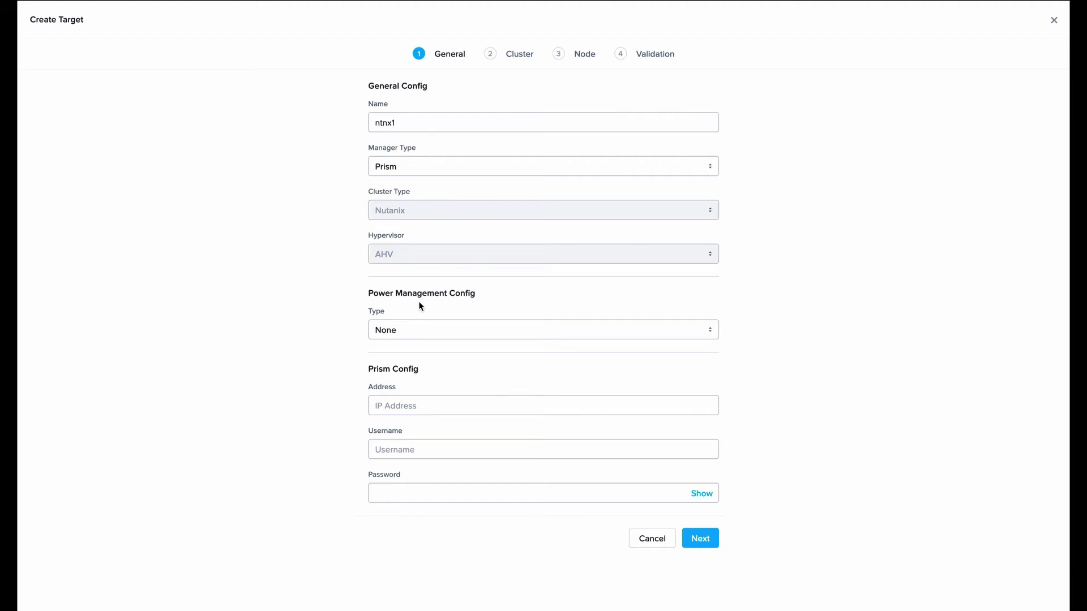
{"action": "left_click_drag", "start_coordinate": [385, 370], "coordinate": [405, 370]}
{"action": "left_click", "coordinate": [426, 387]}
{"action": "left_click", "coordinate": [410, 405]}
{"action": "type", "text": "10.1.10.101"}
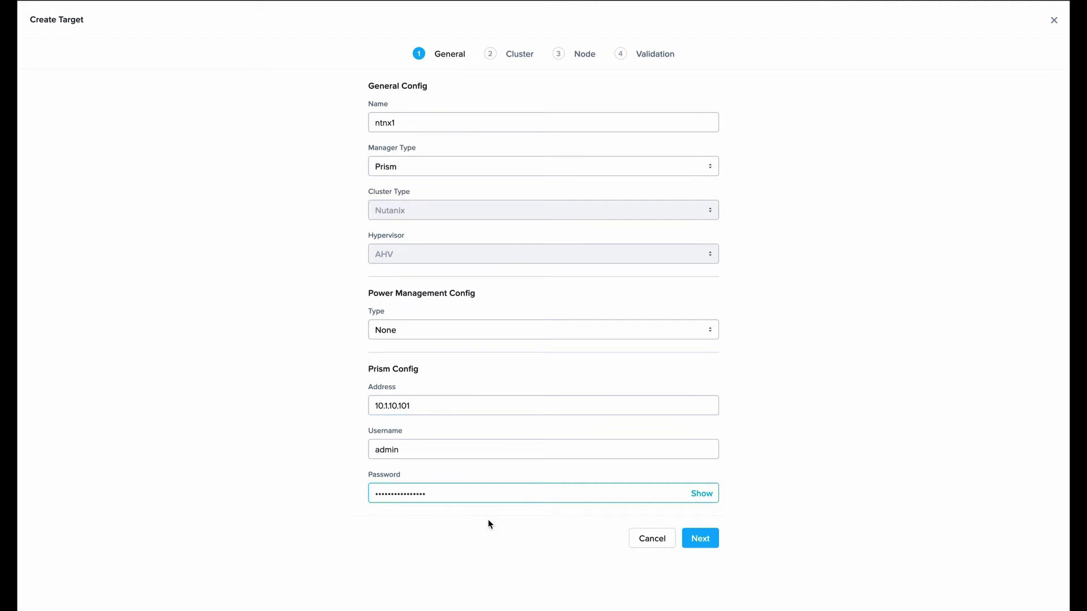
{"action": "left_click", "coordinate": [700, 538]}
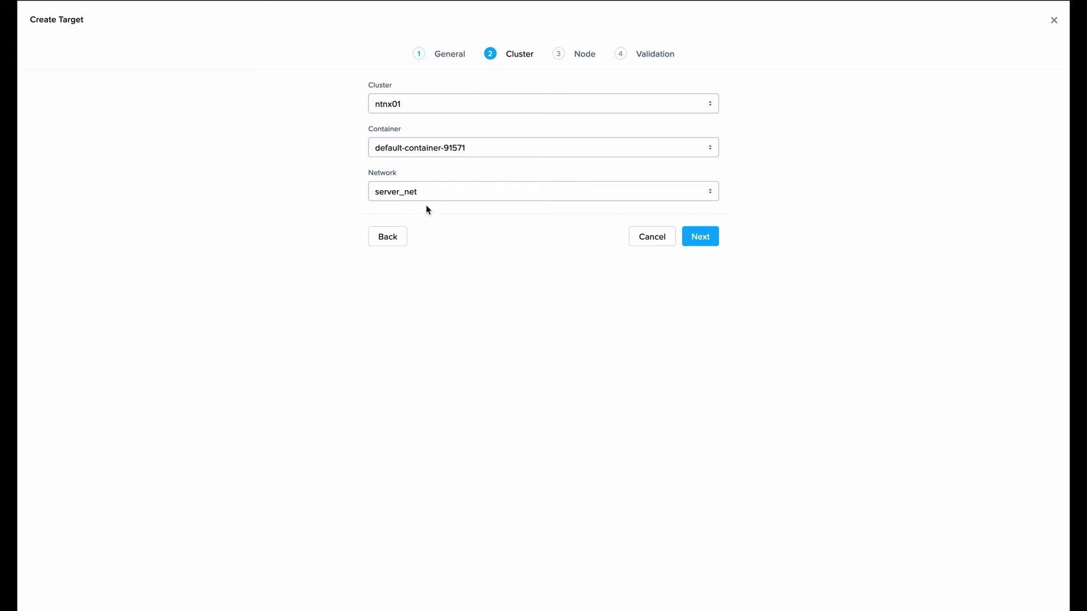
- Keep default-container-91571 as the container and move past the four nodes to Validation
{"action": "left_click", "coordinate": [437, 150]}
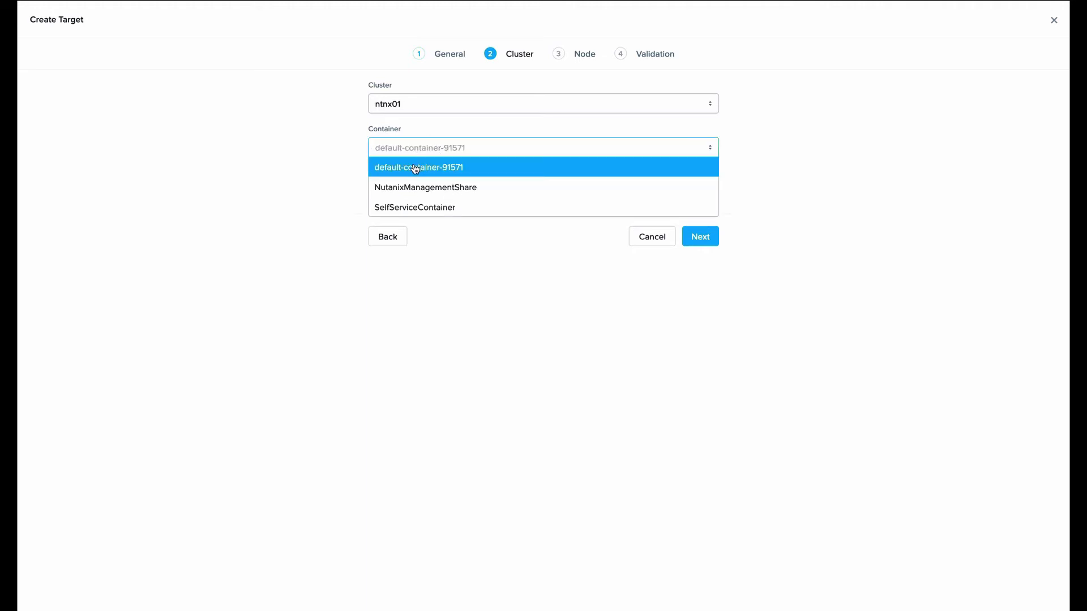
{"action": "left_click", "coordinate": [414, 169]}
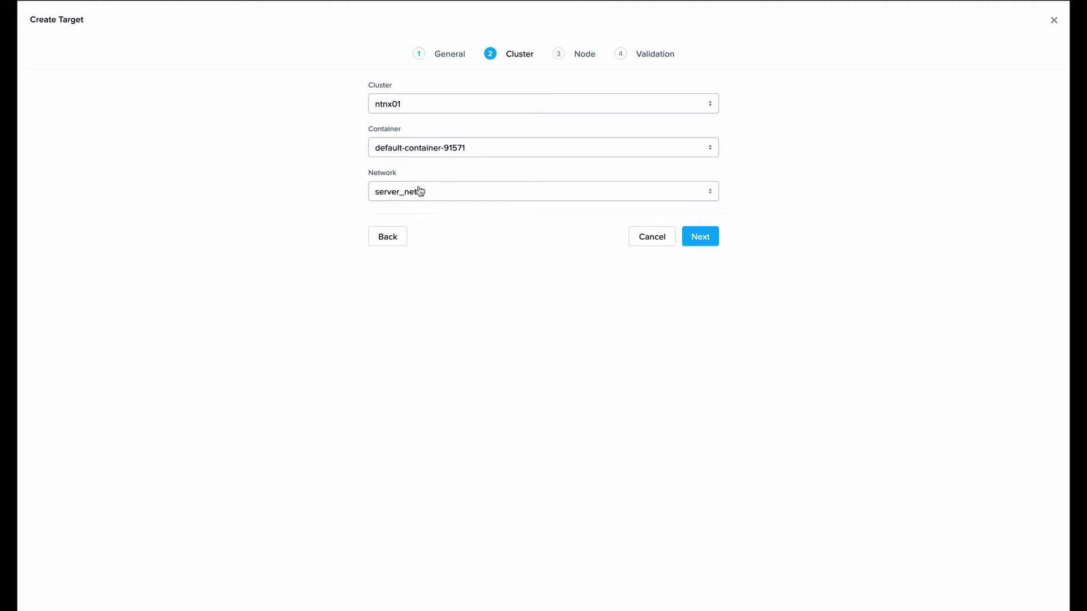
{"action": "left_click", "coordinate": [702, 238]}
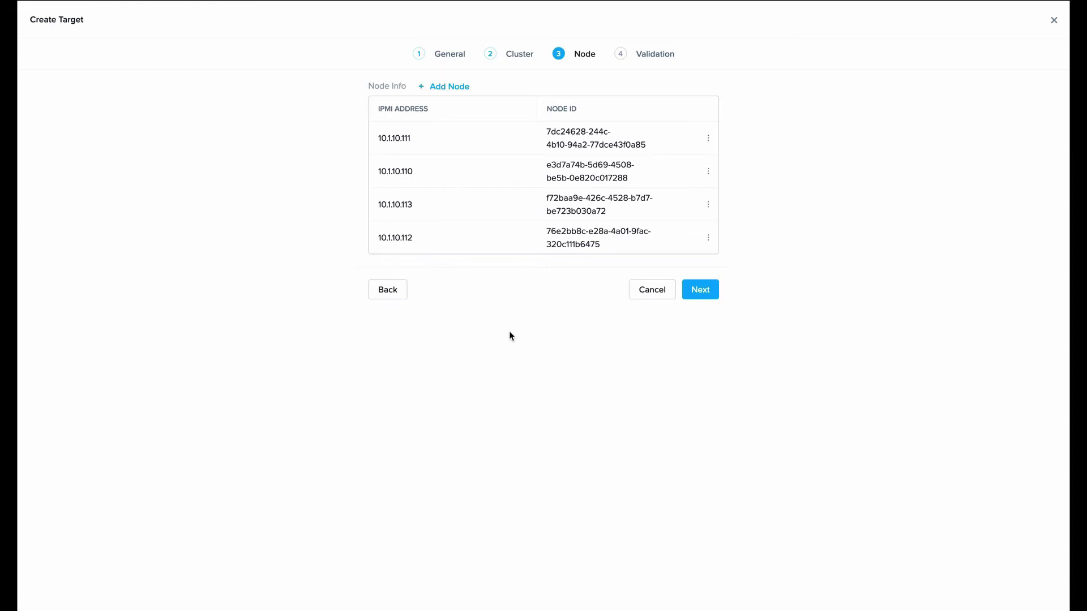
{"action": "left_click", "coordinate": [700, 289]}
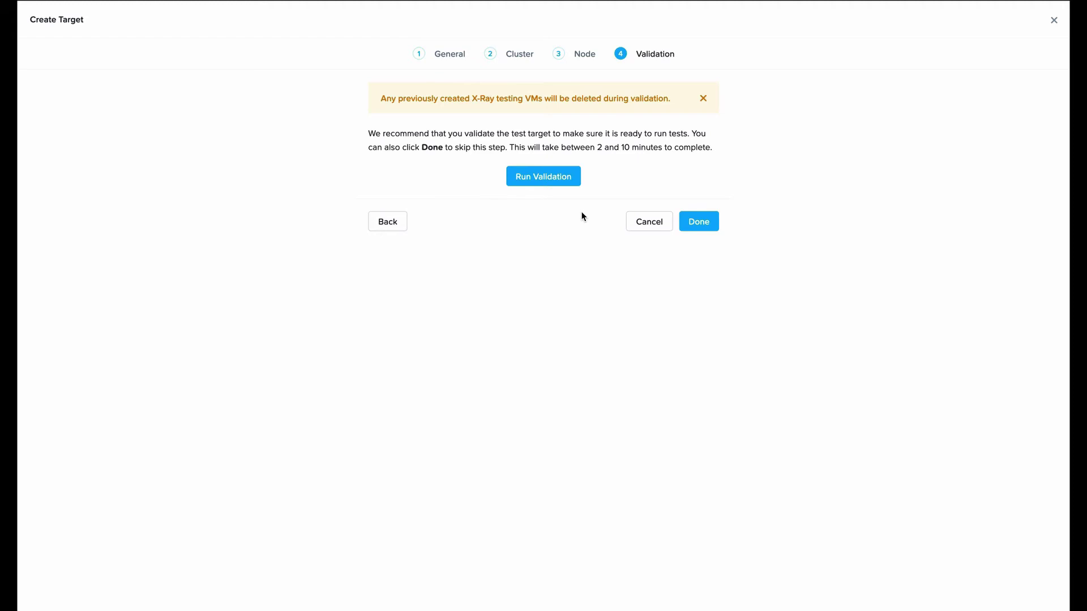
- Skip validation and create the ntnx1 target with its 4 nodes
{"action": "left_click", "coordinate": [701, 225]}
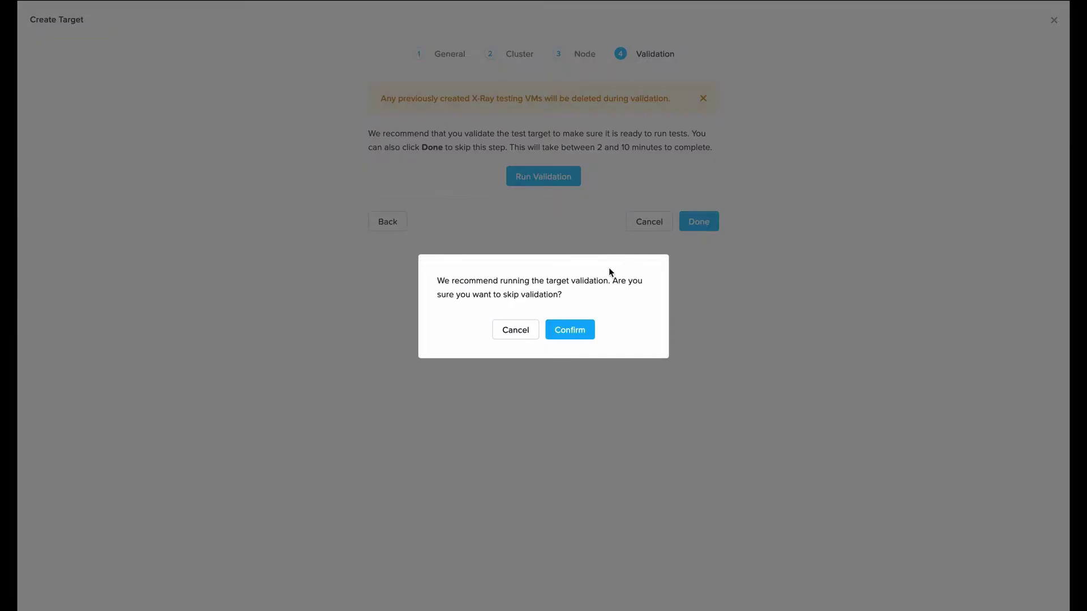
{"action": "left_click", "coordinate": [570, 329]}
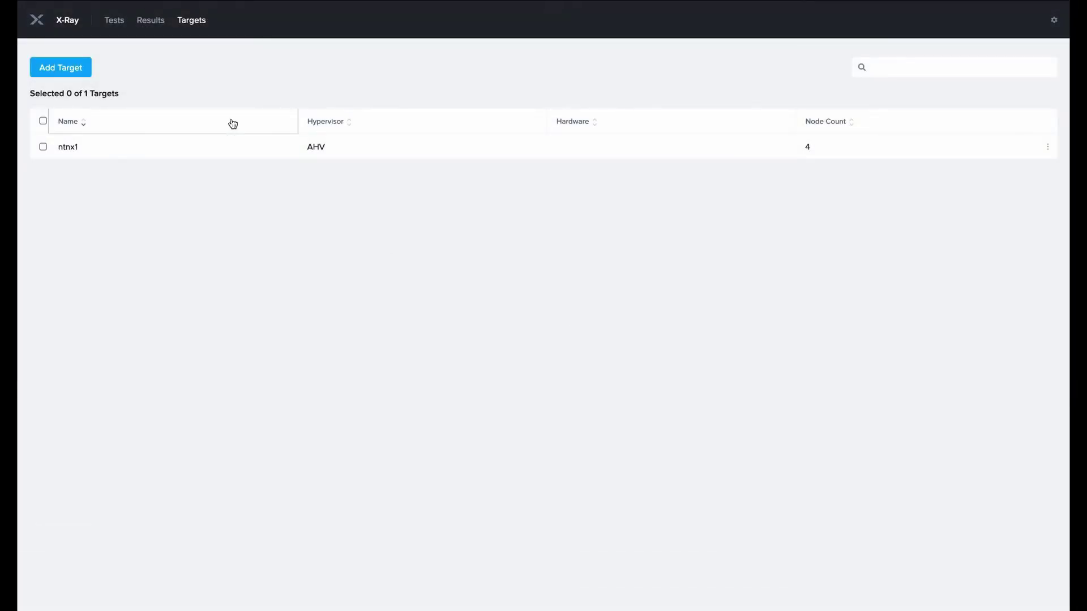
- Open the Four Corners Microbenchmark from the Tests catalog
{"action": "left_click", "coordinate": [114, 20]}
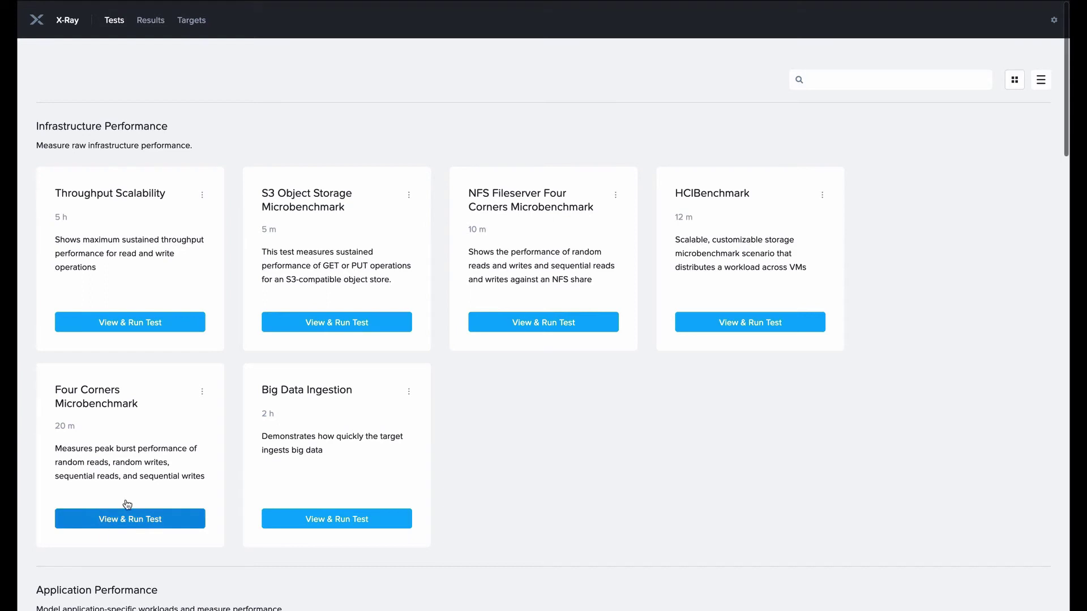
{"action": "scroll", "coordinate": [236, 315], "scroll_direction": "down", "scroll_amount": 5}
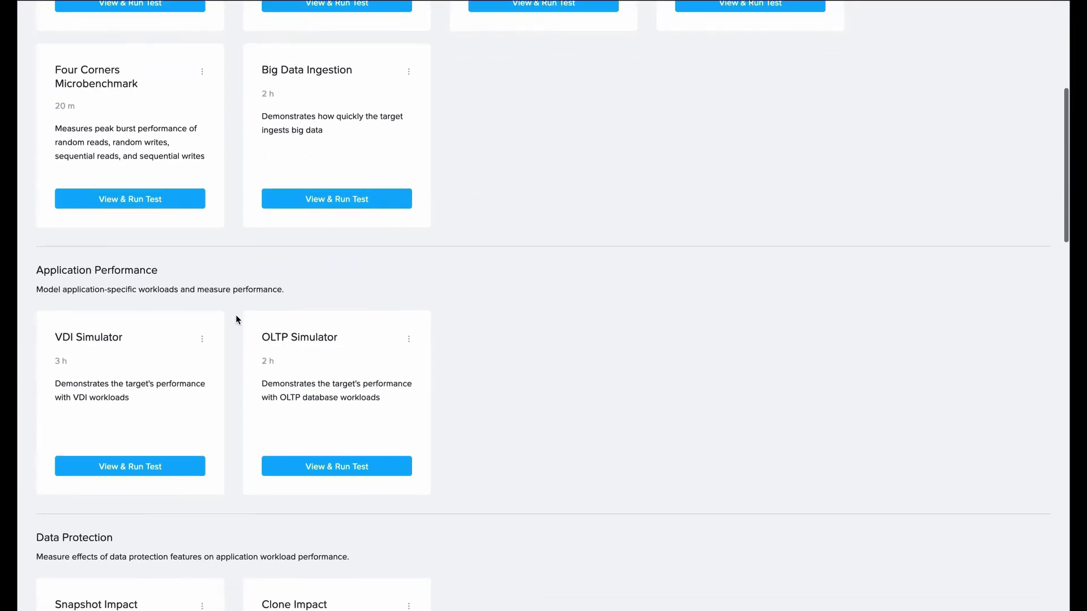
{"action": "scroll", "coordinate": [228, 335], "scroll_direction": "up", "scroll_amount": 2}
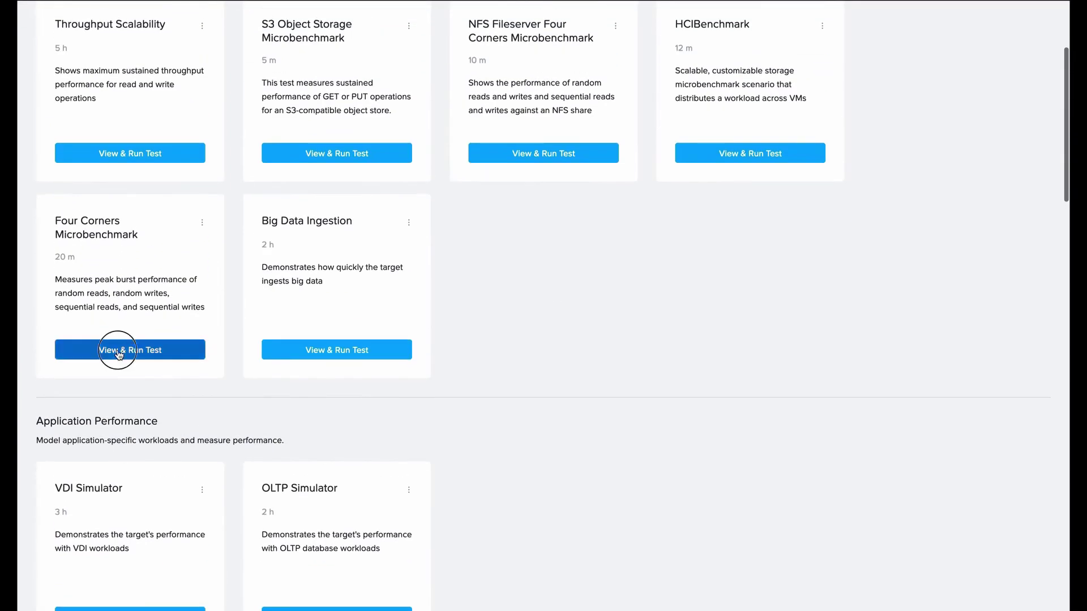
{"action": "left_click", "coordinate": [119, 352]}
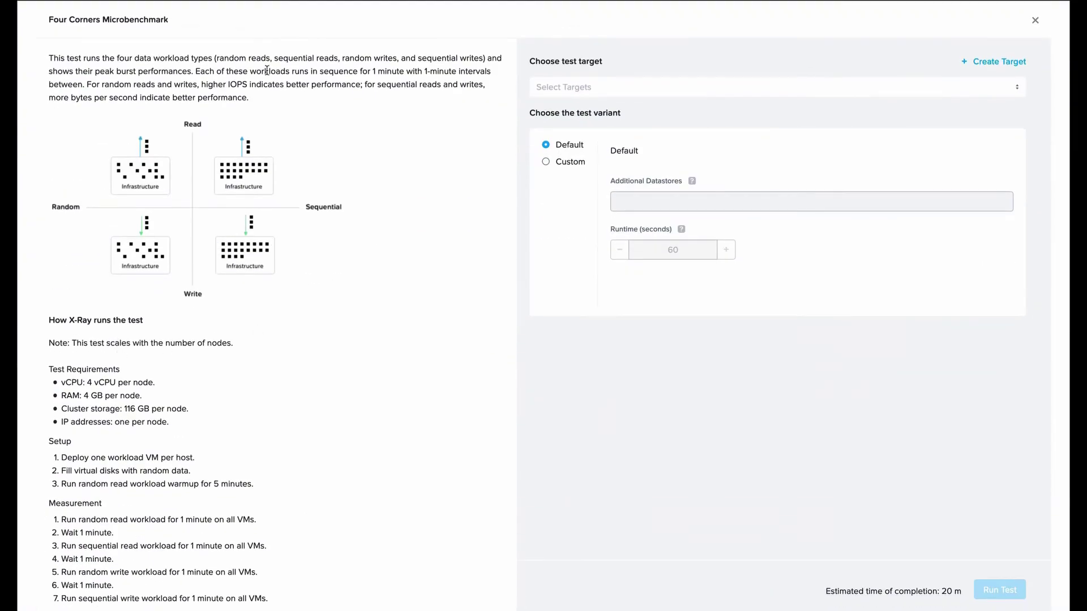
{"action": "left_click_drag", "start_coordinate": [215, 58], "coordinate": [138, 383]}
{"action": "left_click", "coordinate": [398, 283]}
- Select ntnx1 as the target, try a Custom runtime, then revert to the Default variant
{"action": "left_click", "coordinate": [649, 87]}
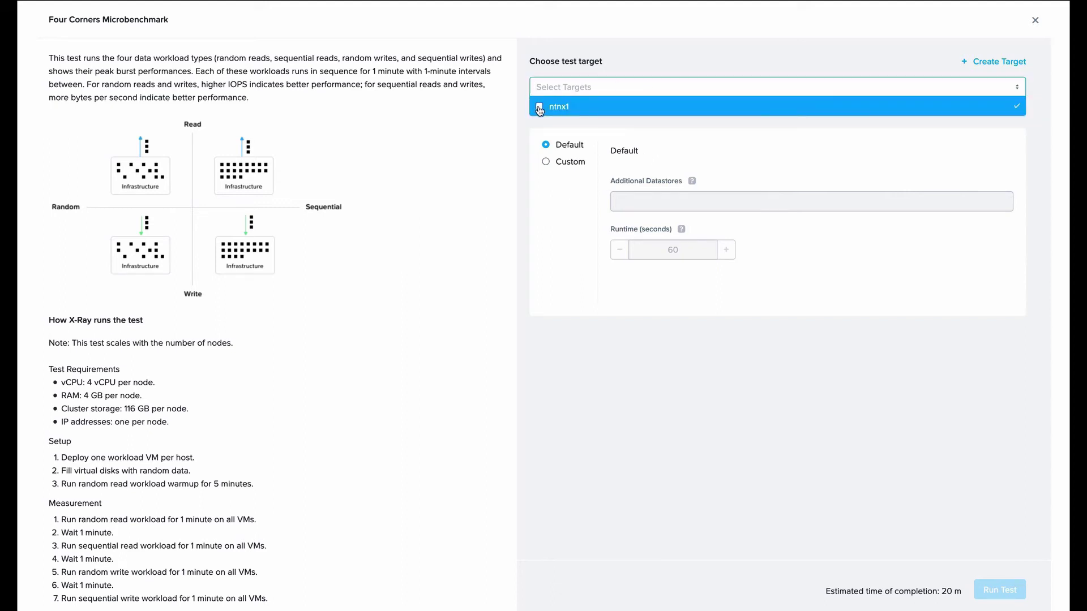
{"action": "left_click", "coordinate": [539, 109]}
{"action": "left_click", "coordinate": [526, 143]}
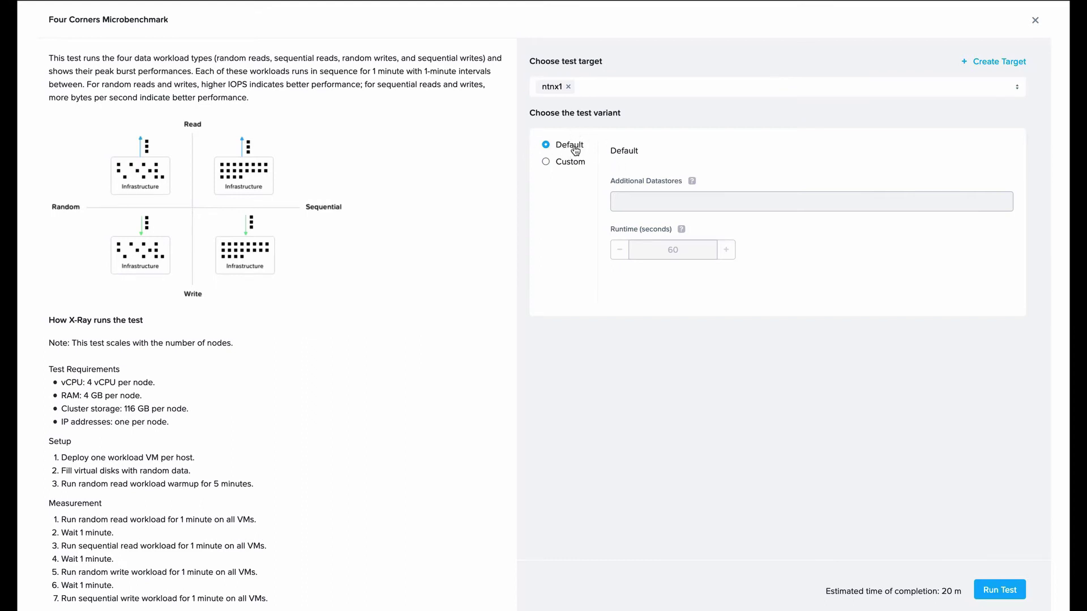
{"action": "left_click", "coordinate": [547, 165]}
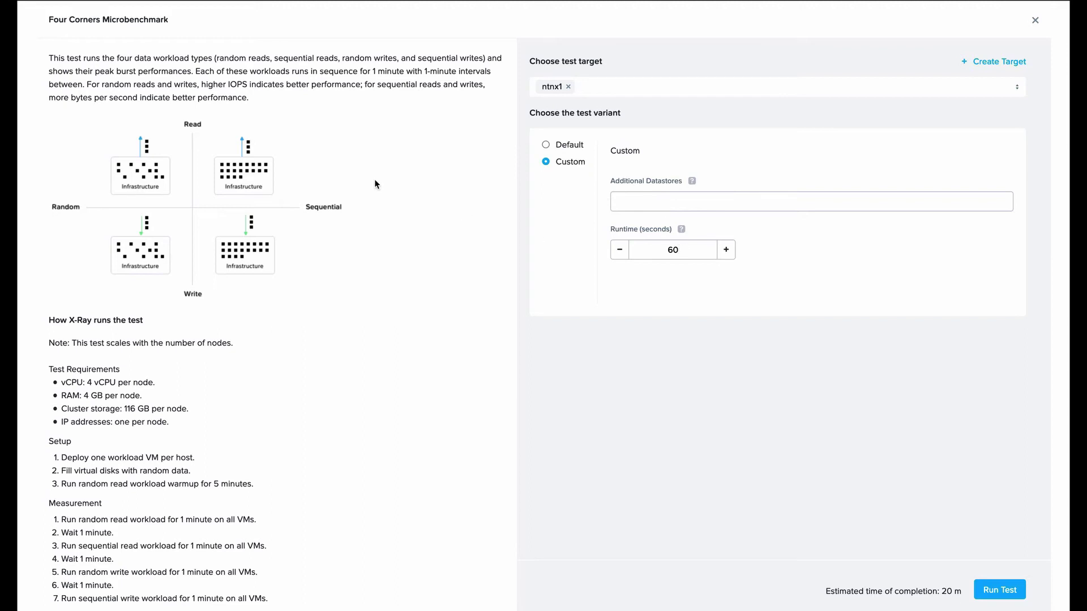
{"action": "double_click", "coordinate": [670, 250]}
{"action": "type", "text": "300"}
{"action": "key", "text": "BackSpace"}
{"action": "left_click", "coordinate": [558, 146]}
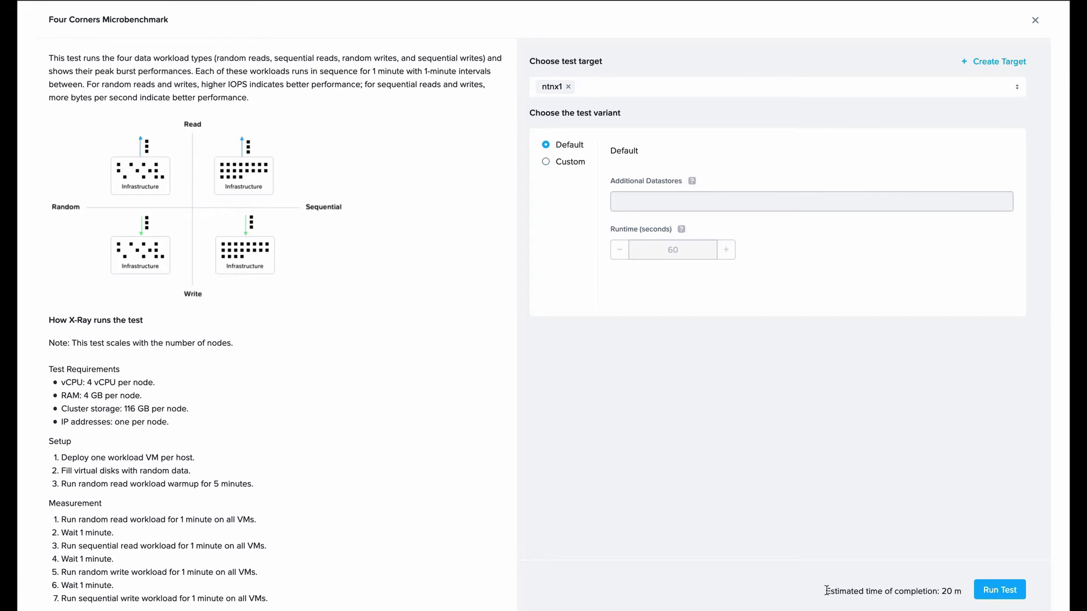
- Run the Four Corners test on ntnx1 with the Default 60-second variant
{"action": "left_click_drag", "start_coordinate": [824, 595], "coordinate": [979, 587]}
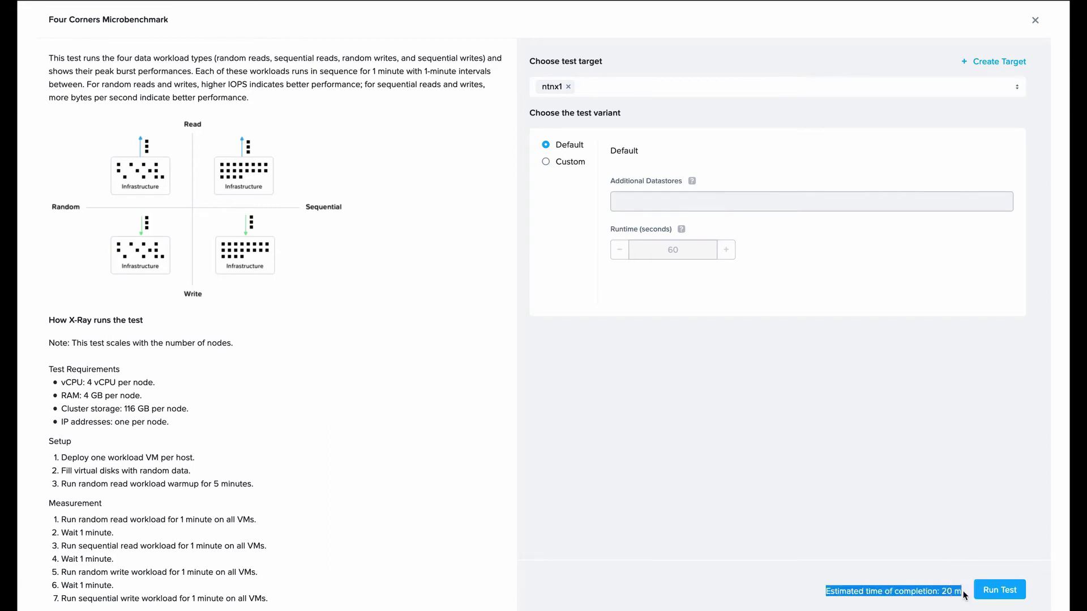
{"action": "left_click", "coordinate": [944, 585]}
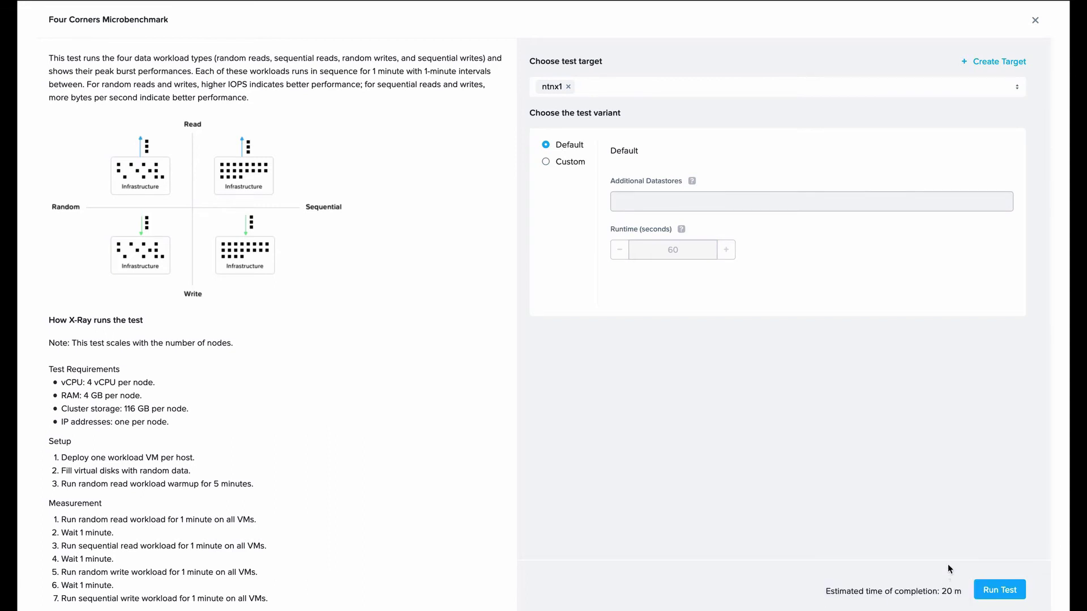
{"action": "left_click", "coordinate": [993, 592]}
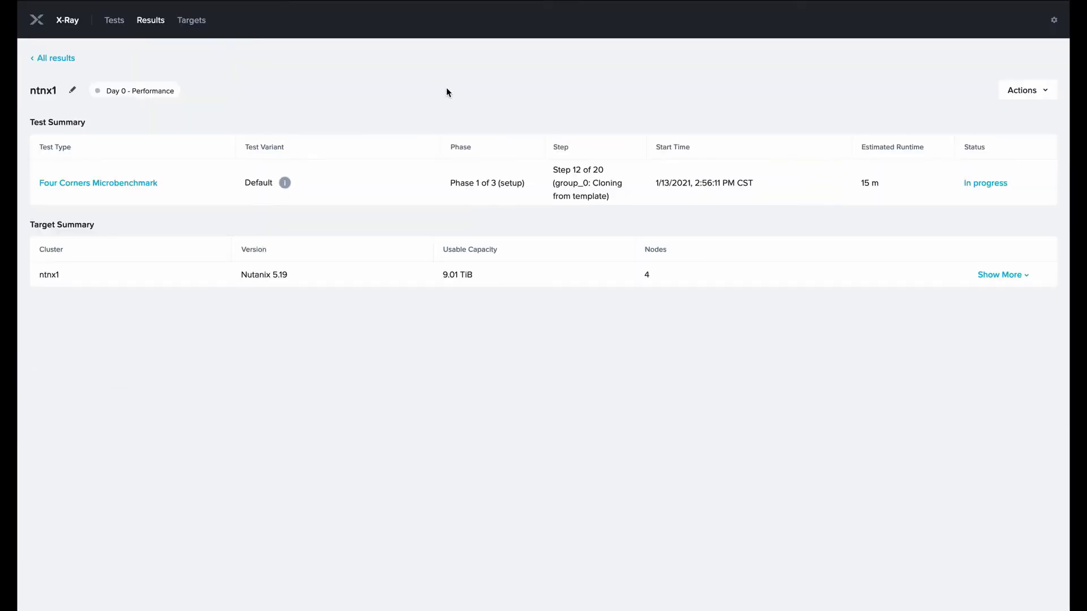
{"action": "left_click", "coordinate": [149, 20]}
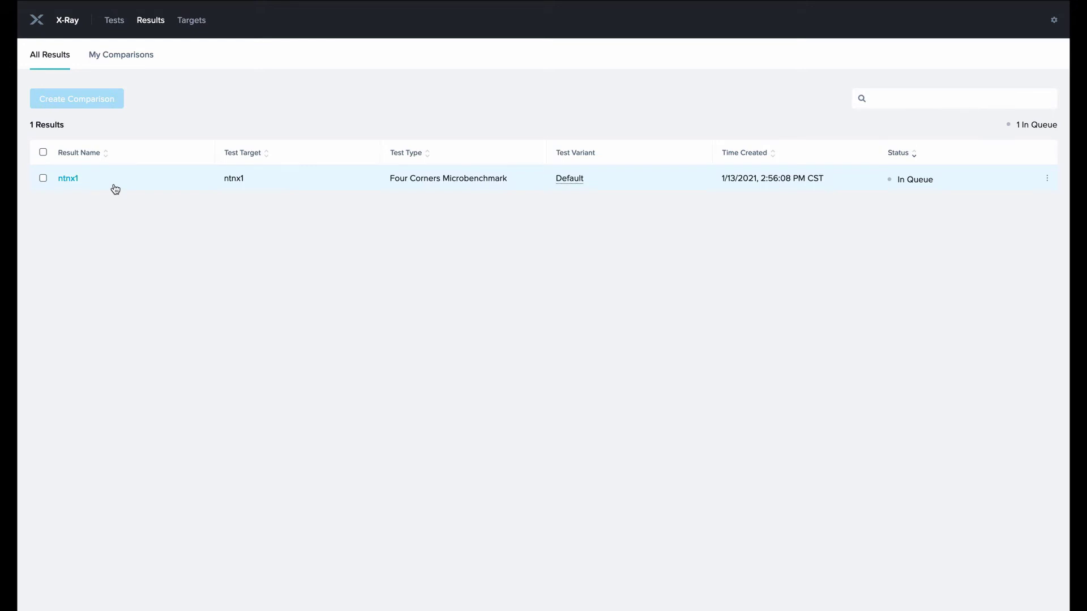
{"action": "left_click", "coordinate": [70, 181]}
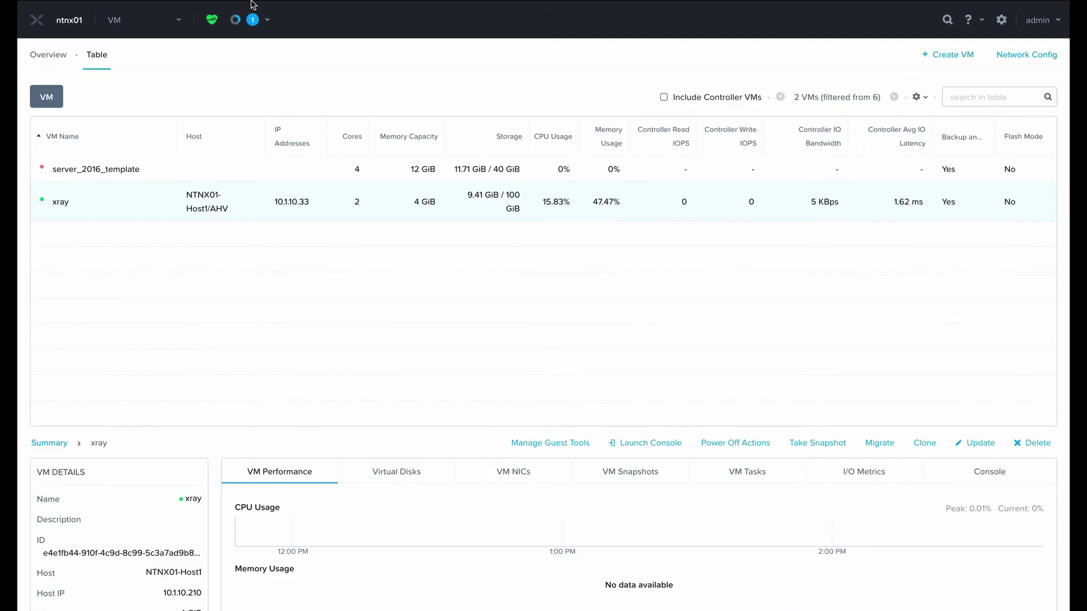
- Check the Recent Tasks list for the running X-Ray test activity
{"action": "left_click", "coordinate": [259, 21]}
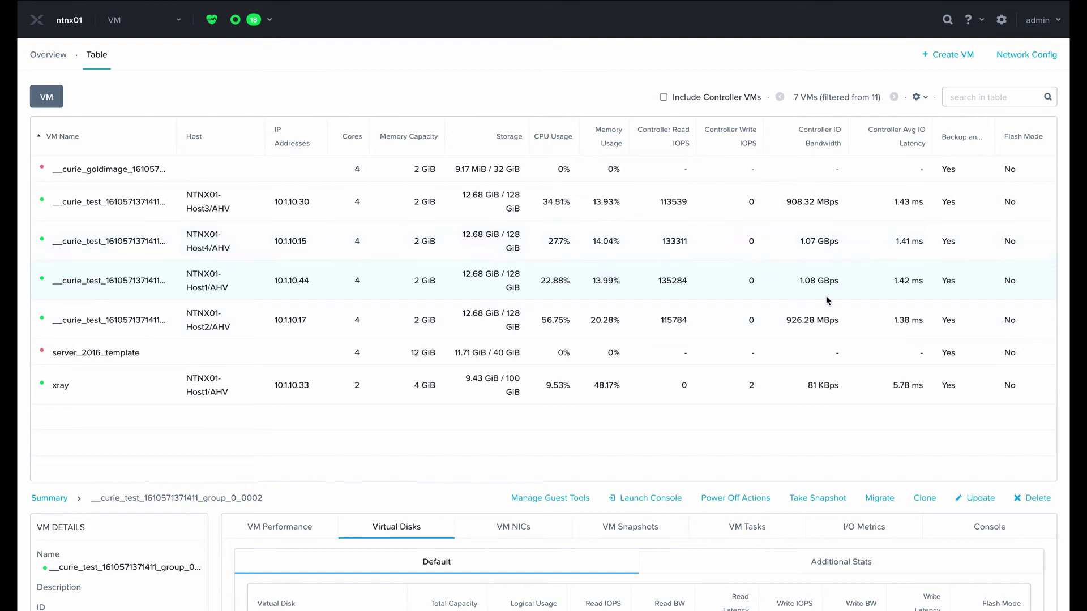
- View the I/O metrics charts for the __curie_test VM
{"action": "scroll", "coordinate": [753, 281], "scroll_direction": "down", "scroll_amount": 3}
{"action": "scroll", "coordinate": [751, 281], "scroll_direction": "down", "scroll_amount": 1}
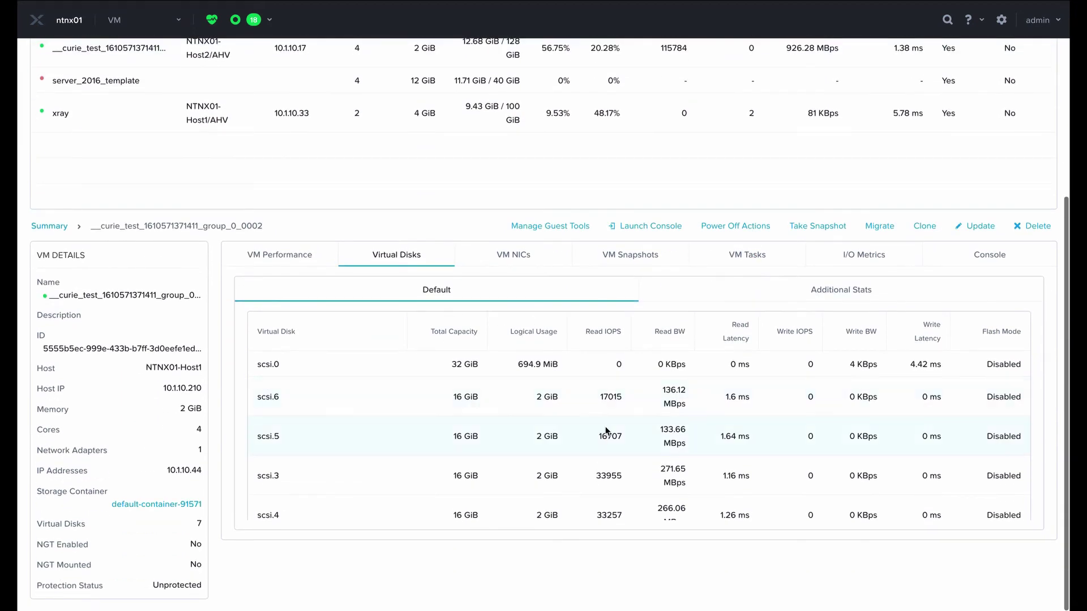
{"action": "scroll", "coordinate": [658, 450], "scroll_direction": "down", "scroll_amount": 2}
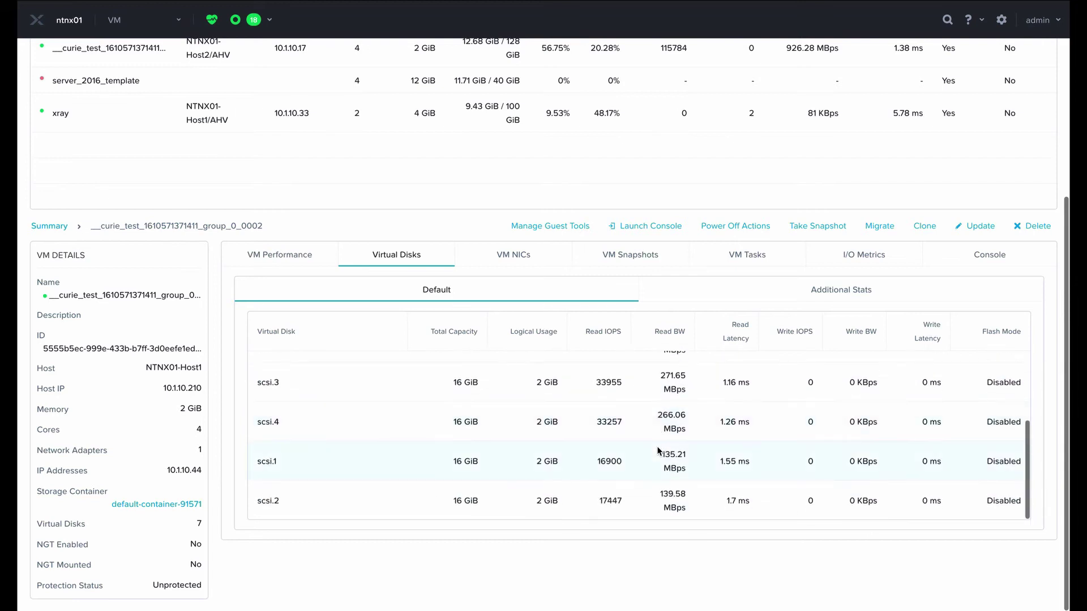
{"action": "left_click", "coordinate": [867, 255]}
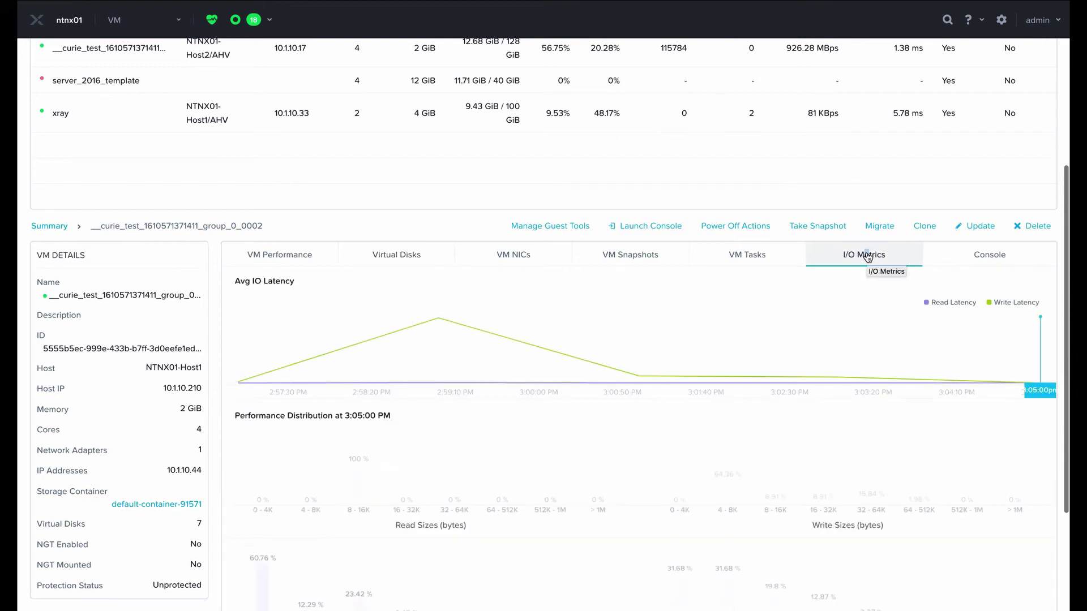
{"action": "scroll", "coordinate": [673, 427], "scroll_direction": "down", "scroll_amount": 2}
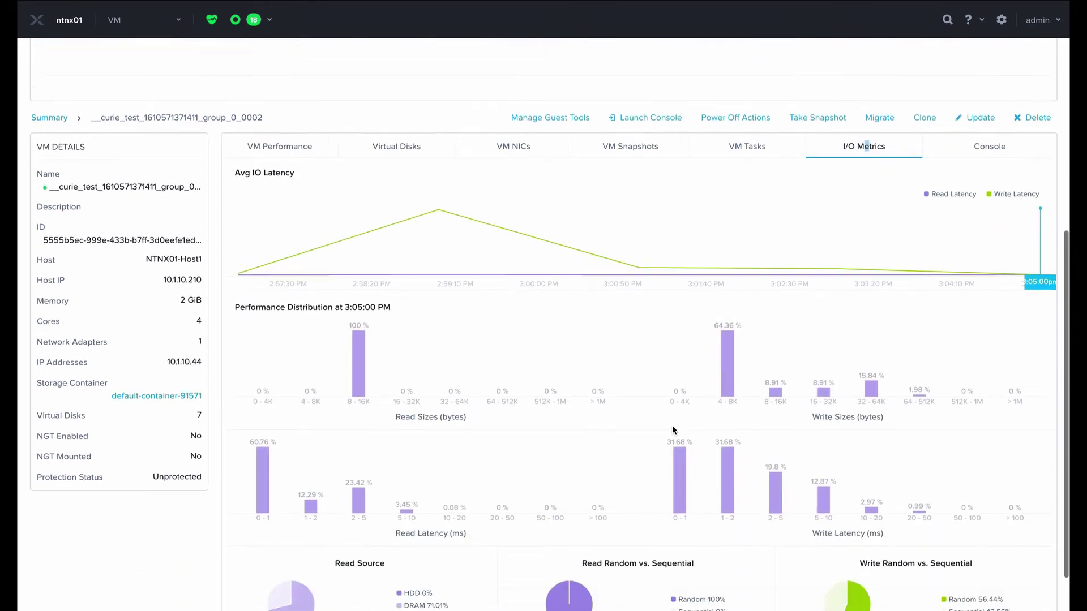
{"action": "scroll", "coordinate": [673, 429], "scroll_direction": "down", "scroll_amount": 1}
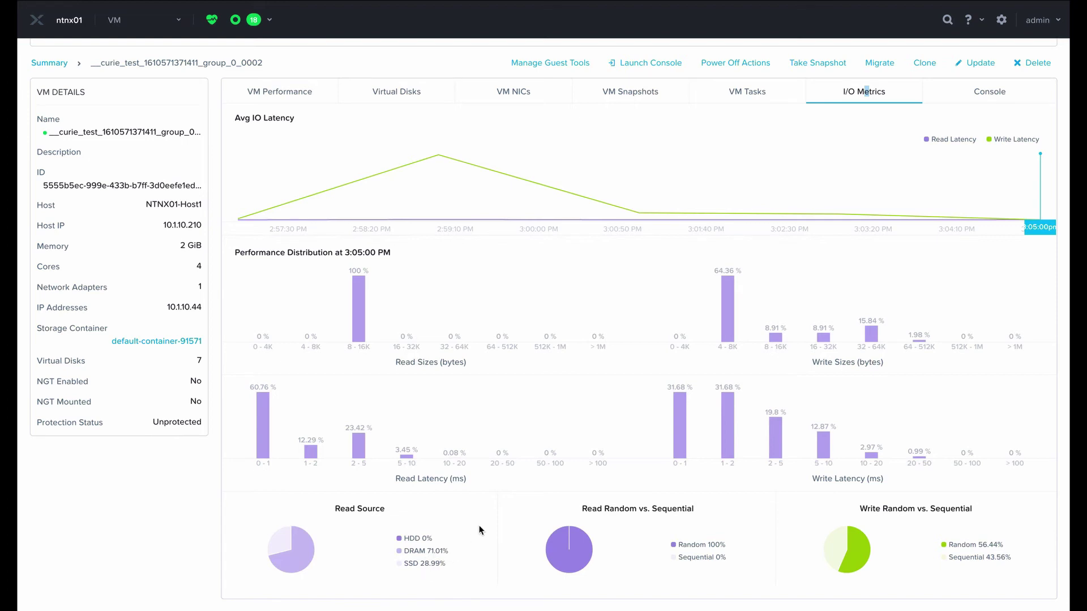
- Switch Prism from the VM table to the Home dashboard
{"action": "scroll", "coordinate": [479, 526], "scroll_direction": "up", "scroll_amount": 8}
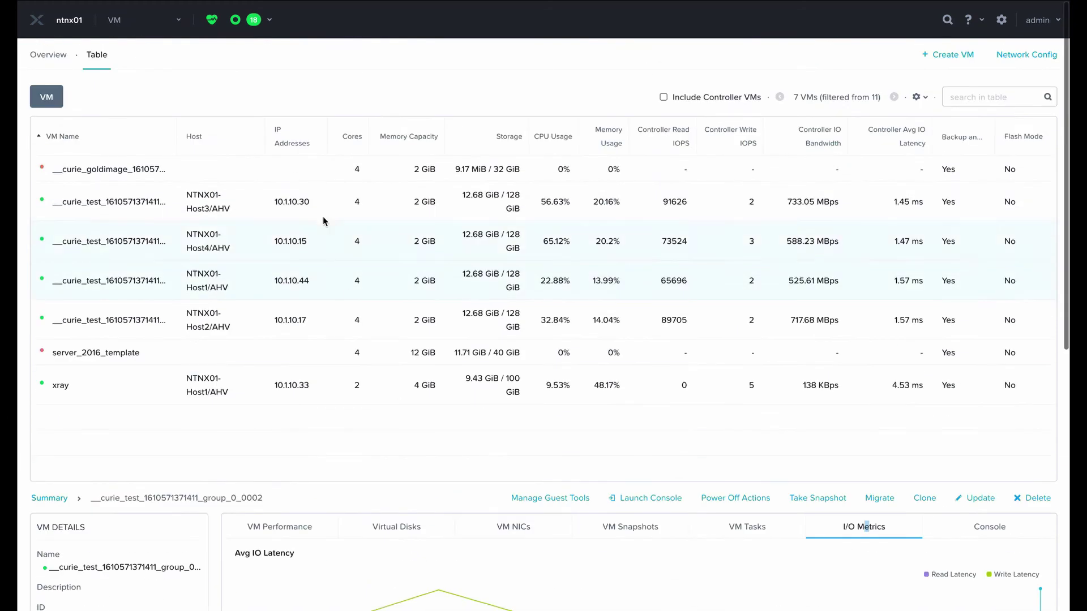
{"action": "left_click", "coordinate": [146, 27]}
{"action": "left_click", "coordinate": [126, 45]}
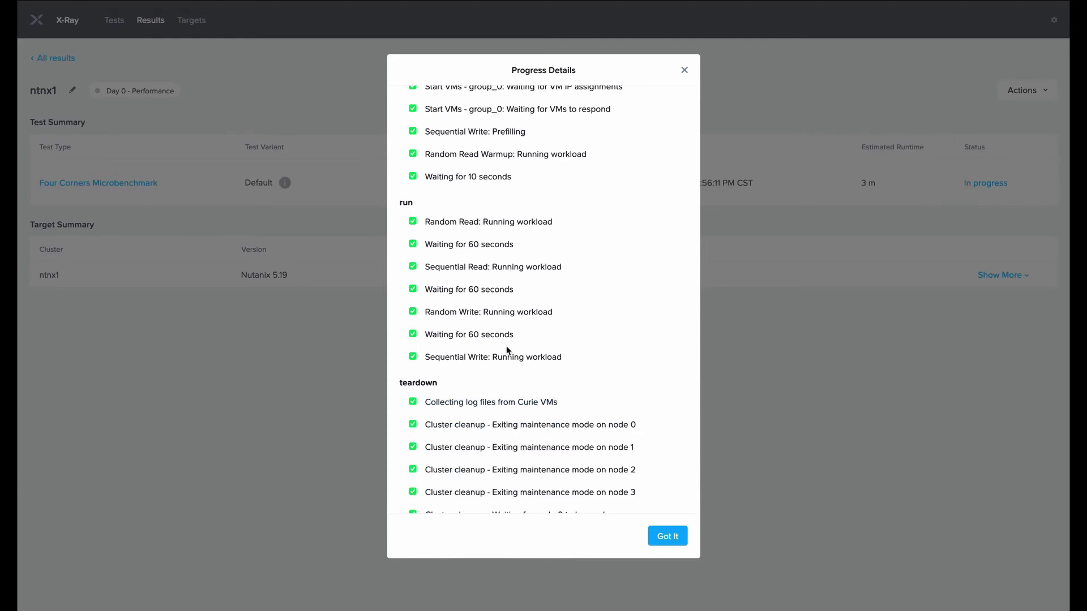
- Confirm every teardown step finished, then dismiss Progress Details with Got It
{"action": "scroll", "coordinate": [506, 363], "scroll_direction": "down", "scroll_amount": 3}
{"action": "scroll", "coordinate": [510, 405], "scroll_direction": "down", "scroll_amount": 2}
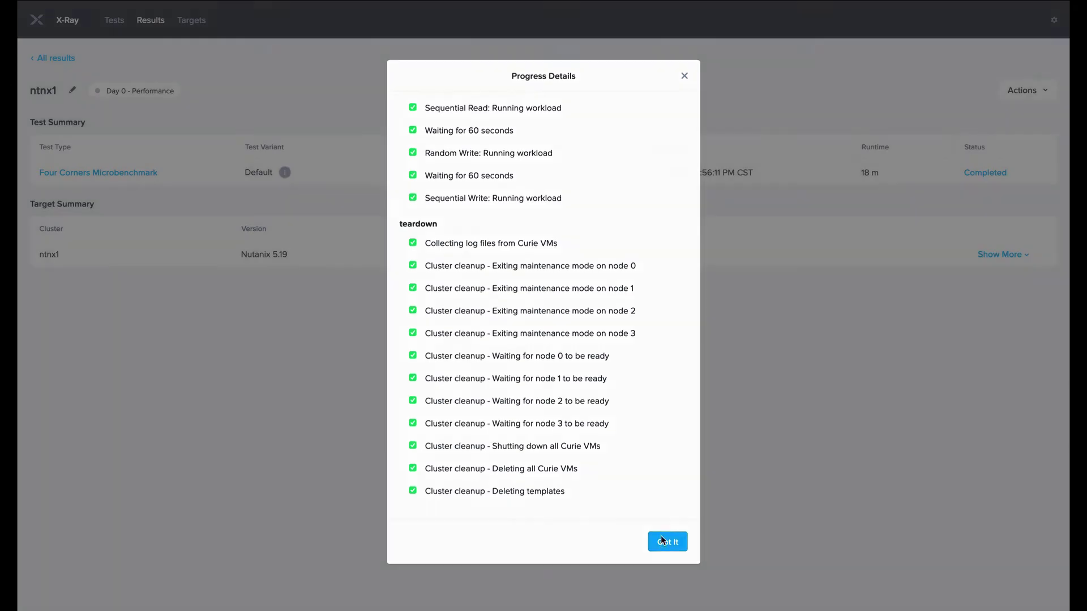
{"action": "left_click", "coordinate": [663, 538]}
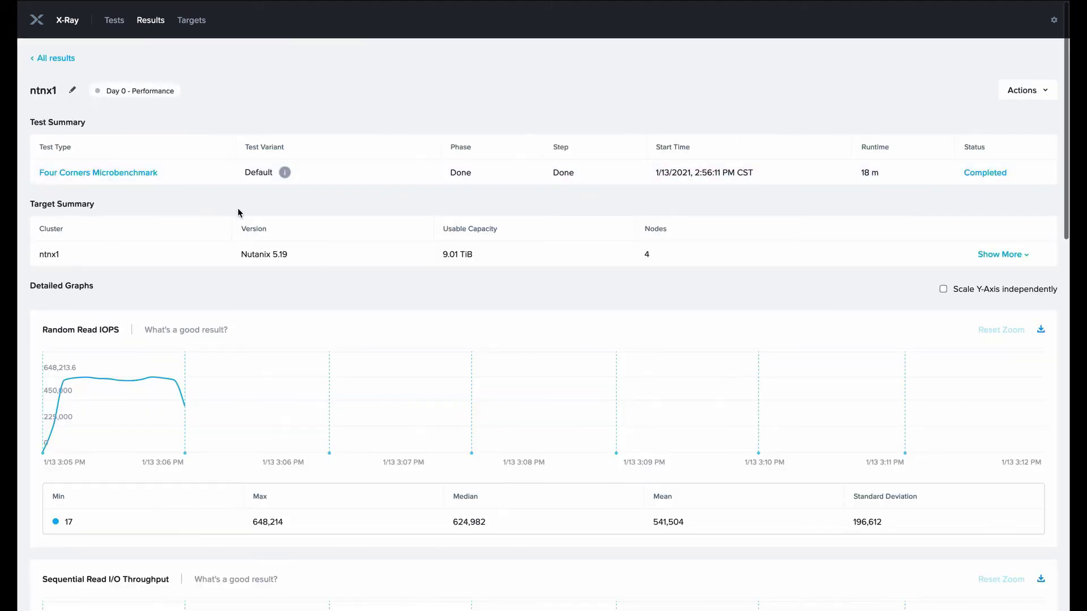
- Scroll the Detailed Graphs and highlight the 12.66 GBps maximum read throughput
{"action": "scroll", "coordinate": [241, 256], "scroll_direction": "down", "scroll_amount": 1}
{"action": "scroll", "coordinate": [239, 254], "scroll_direction": "down", "scroll_amount": 1}
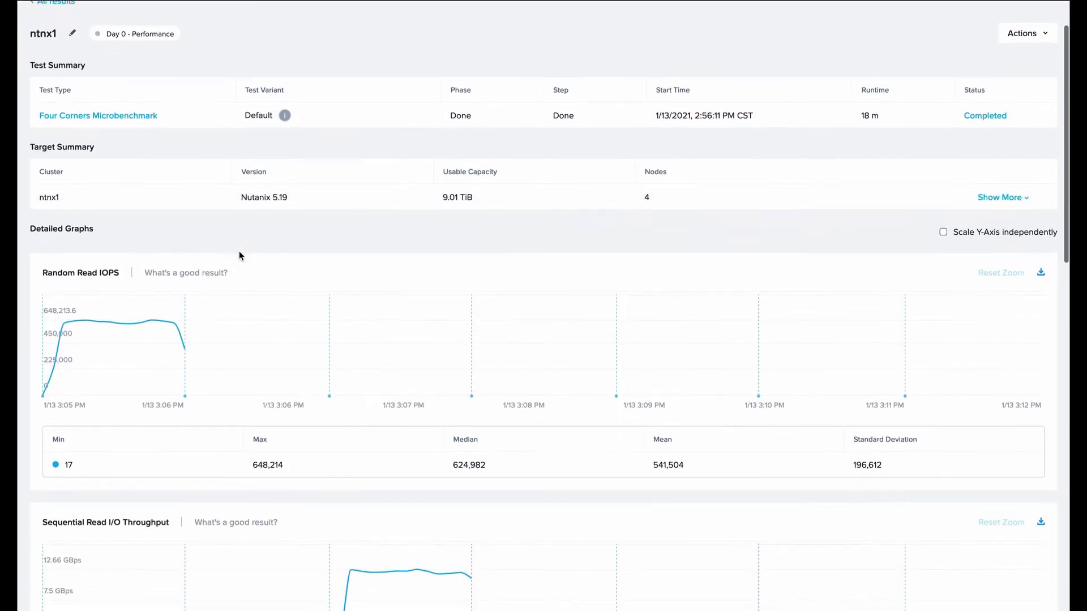
{"action": "scroll", "coordinate": [222, 338], "scroll_direction": "down", "scroll_amount": 2}
{"action": "scroll", "coordinate": [222, 338], "scroll_direction": "down", "scroll_amount": 10}
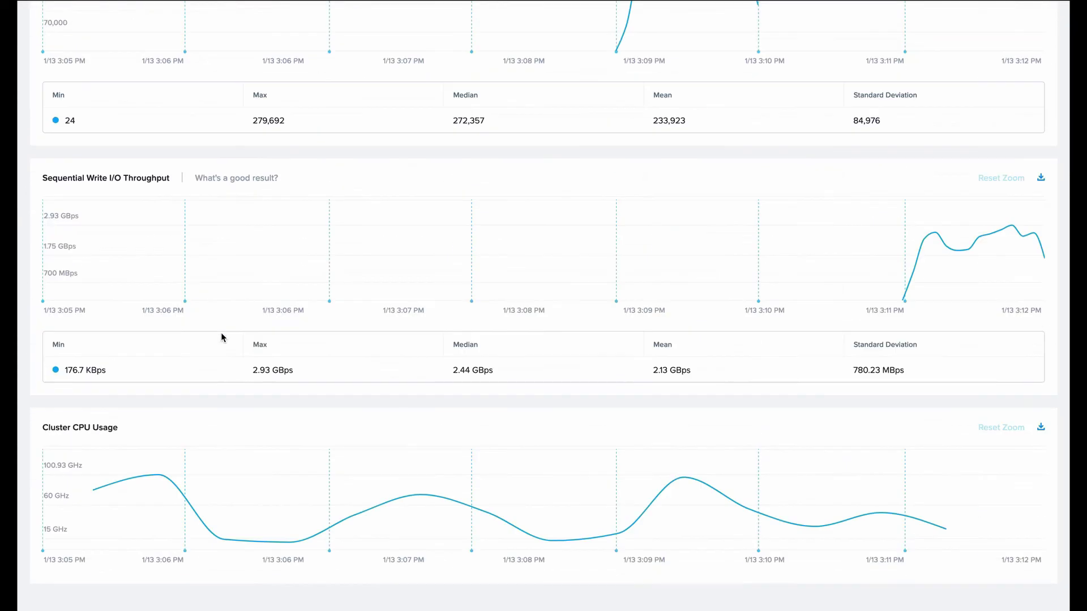
{"action": "scroll", "coordinate": [221, 337], "scroll_direction": "up", "scroll_amount": 10}
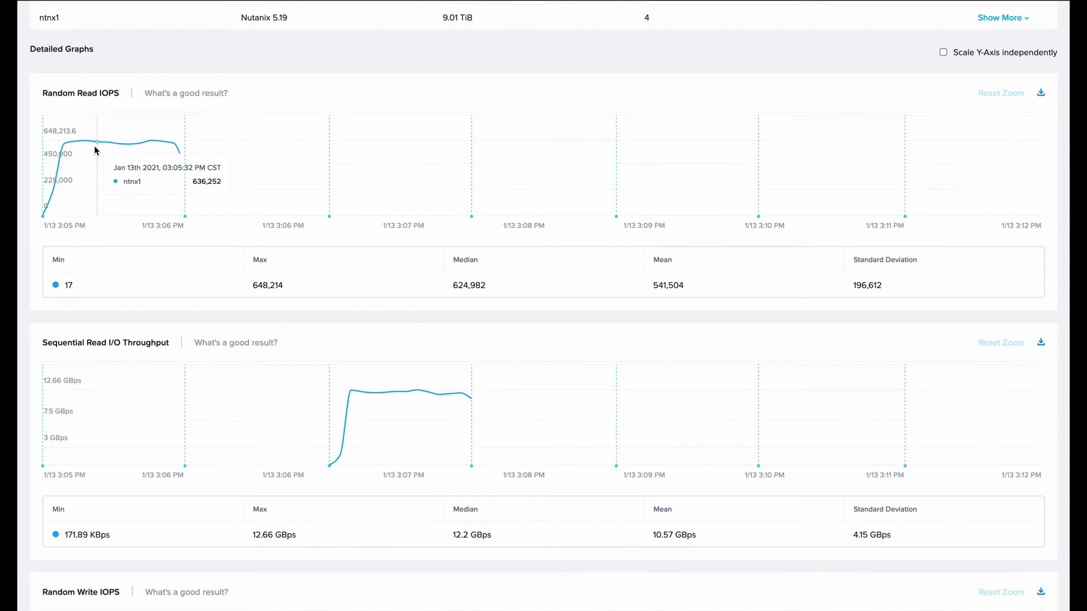
{"action": "scroll", "coordinate": [95, 150], "scroll_direction": "down", "scroll_amount": 5}
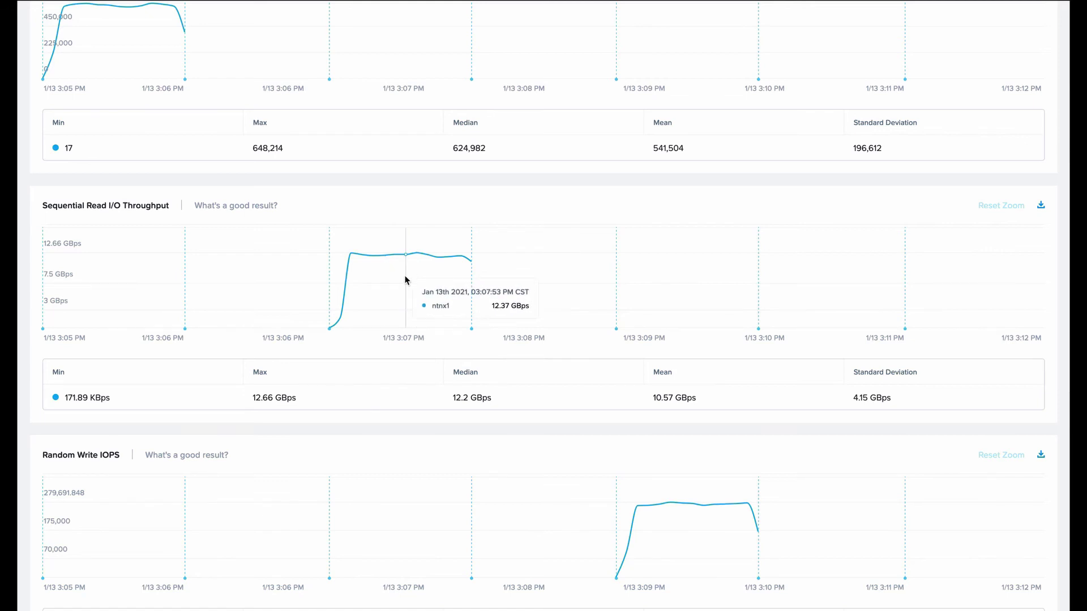
{"action": "left_click", "coordinate": [277, 396]}
{"action": "left_click_drag", "start_coordinate": [276, 397], "coordinate": [286, 399]}
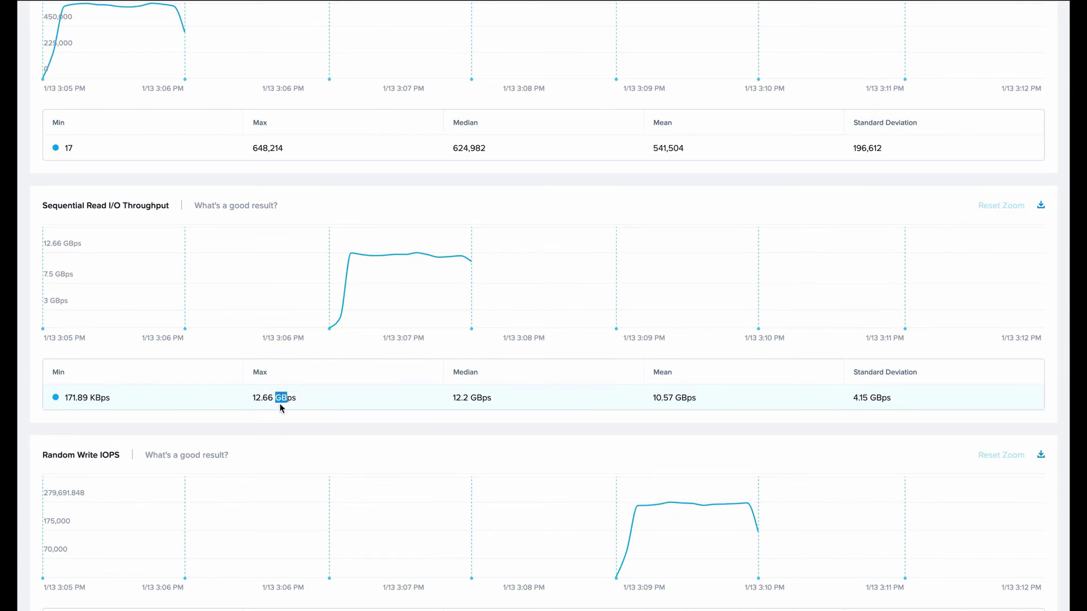
{"action": "left_click_drag", "start_coordinate": [255, 398], "coordinate": [272, 398]}
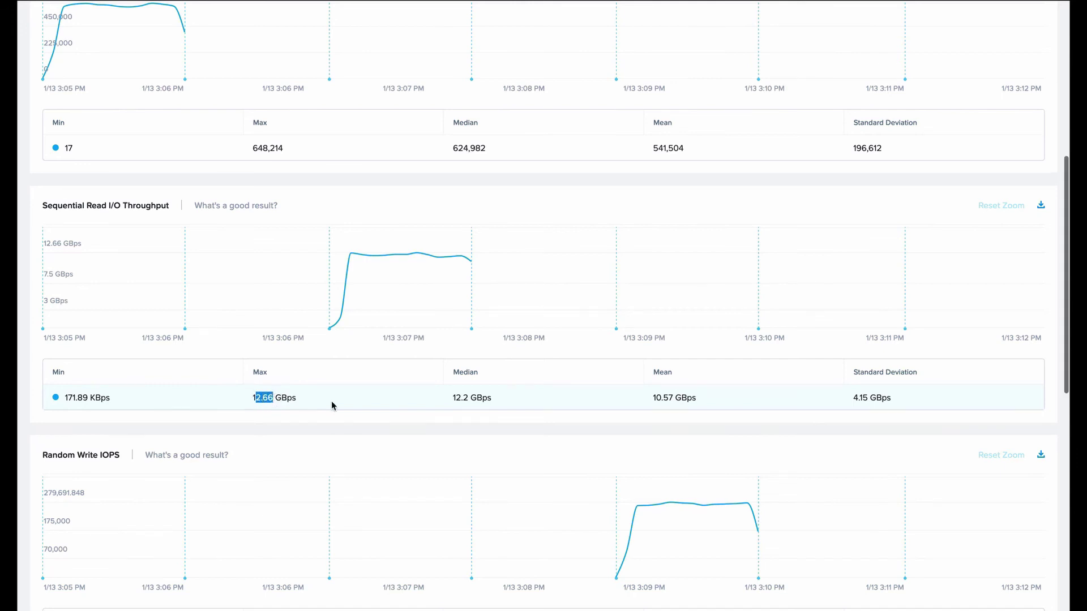
- Scroll on through the remaining write and CPU graphs of the ntnx1 run
{"action": "scroll", "coordinate": [331, 401], "scroll_direction": "down", "scroll_amount": 2}
{"action": "scroll", "coordinate": [332, 403], "scroll_direction": "down", "scroll_amount": 4}
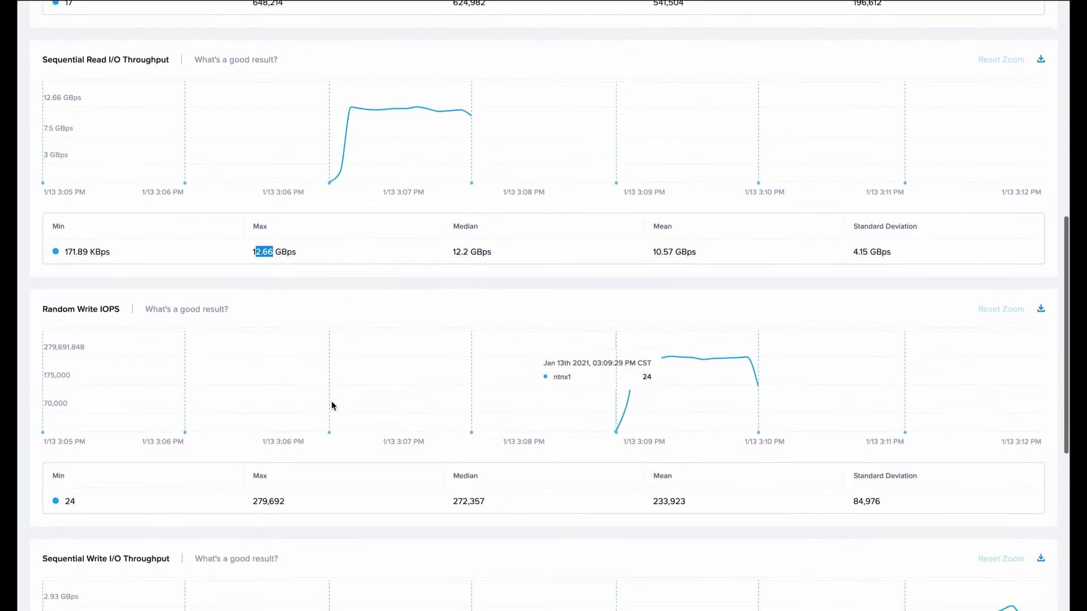
{"action": "scroll", "coordinate": [331, 401], "scroll_direction": "up", "scroll_amount": 3}
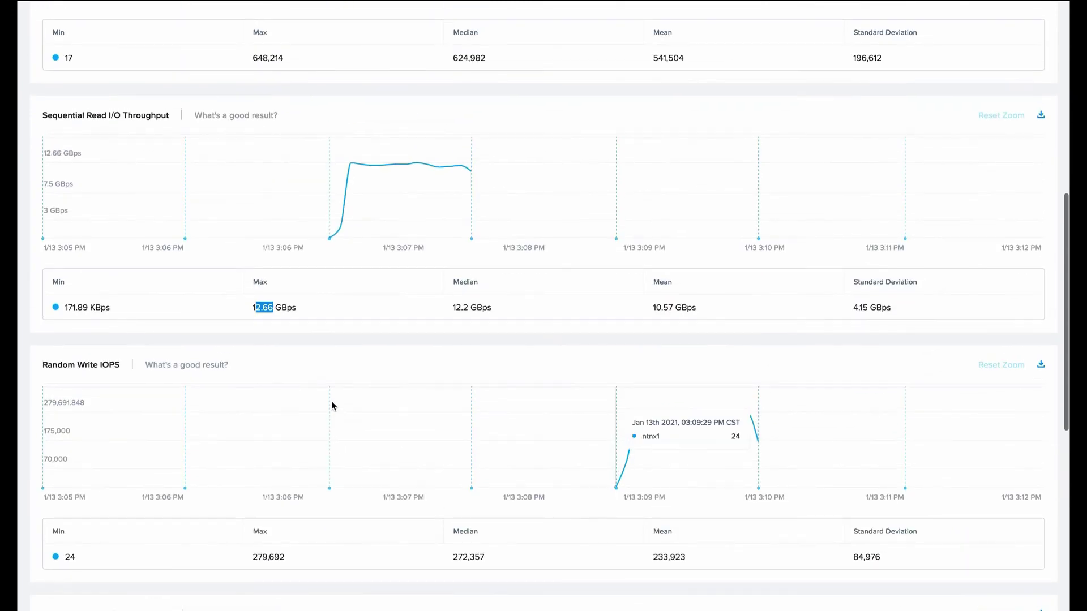
{"action": "scroll", "coordinate": [331, 401], "scroll_direction": "down", "scroll_amount": 2}
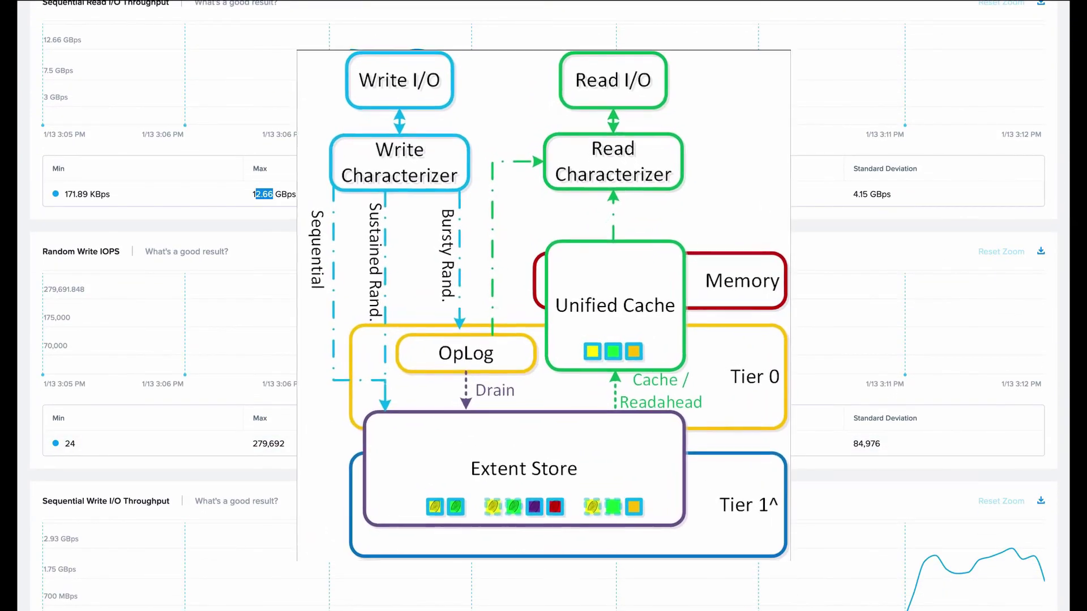
{"action": "scroll", "coordinate": [657, 293], "scroll_direction": "down", "scroll_amount": 1}
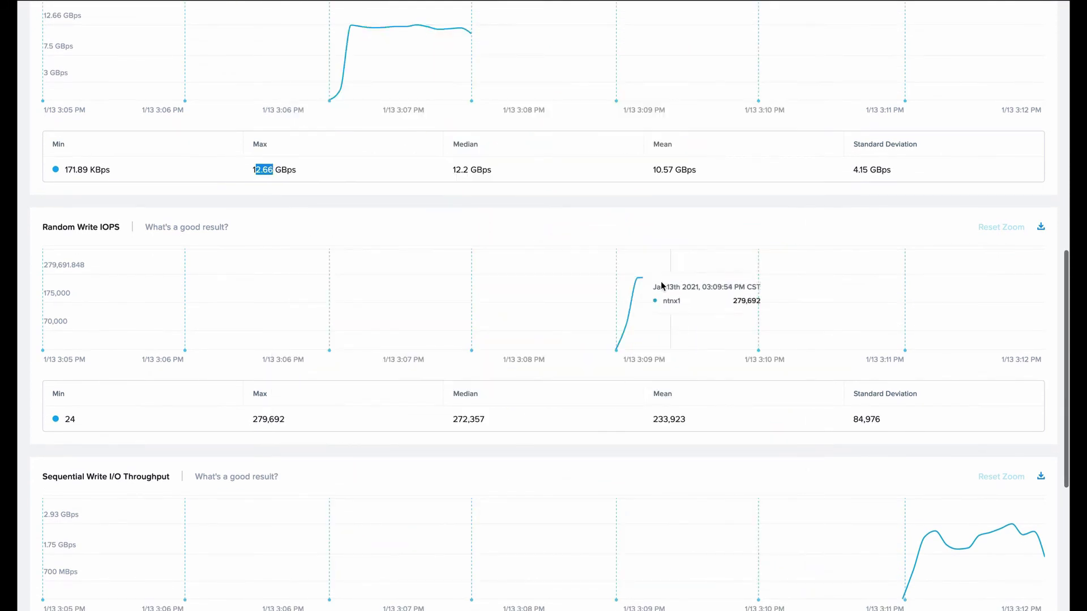
{"action": "scroll", "coordinate": [681, 385], "scroll_direction": "down", "scroll_amount": 3}
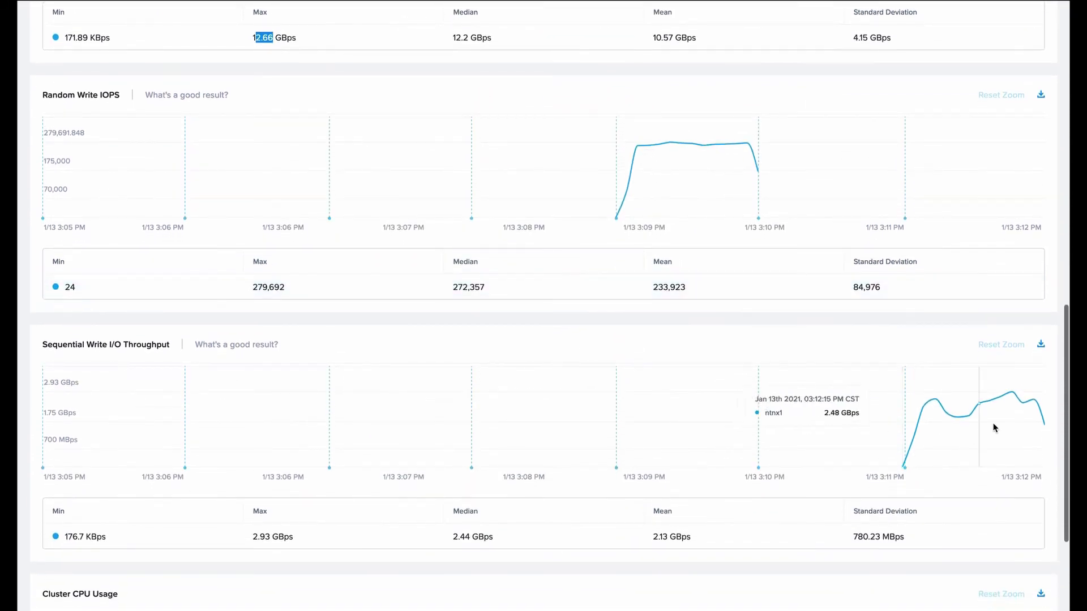
{"action": "scroll", "coordinate": [713, 378], "scroll_direction": "down", "scroll_amount": 2}
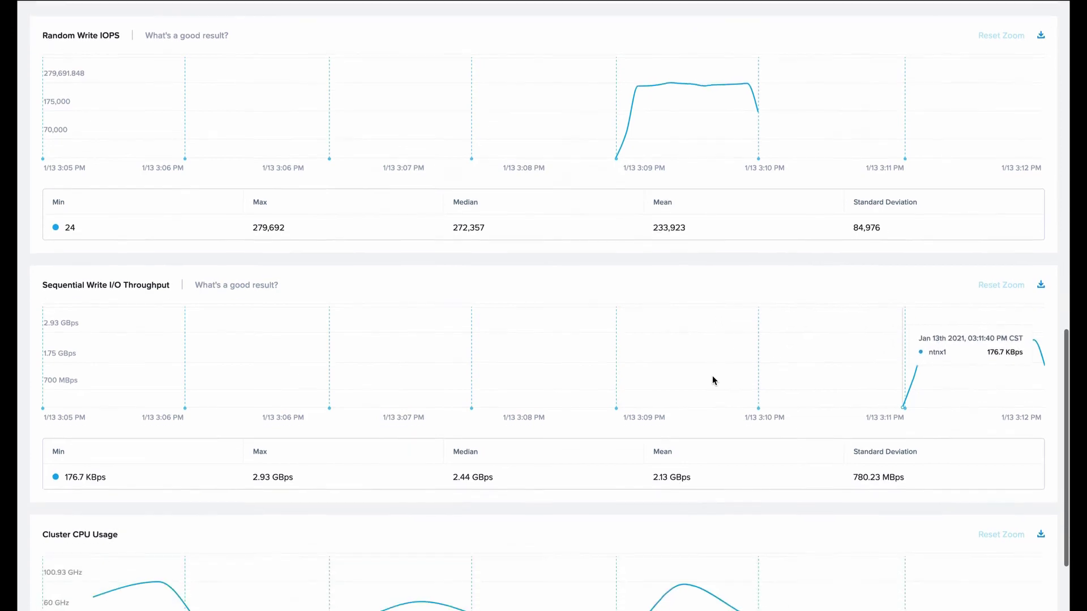
{"action": "scroll", "coordinate": [712, 375], "scroll_direction": "down", "scroll_amount": 2}
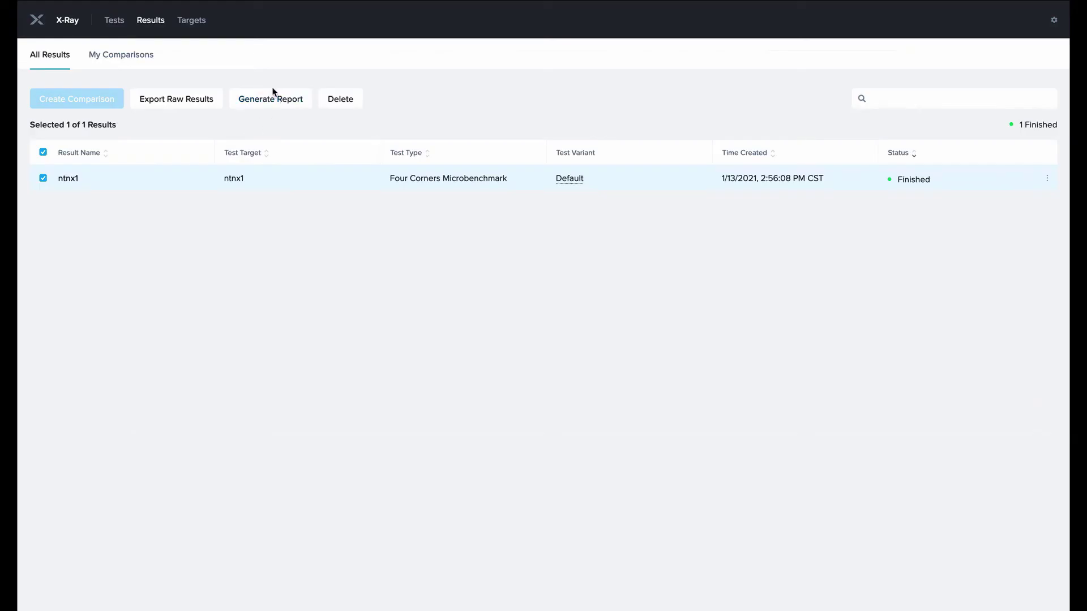
- Generate the ntnx1 report and scroll through its summary, system details and charts
{"action": "left_click", "coordinate": [267, 101]}
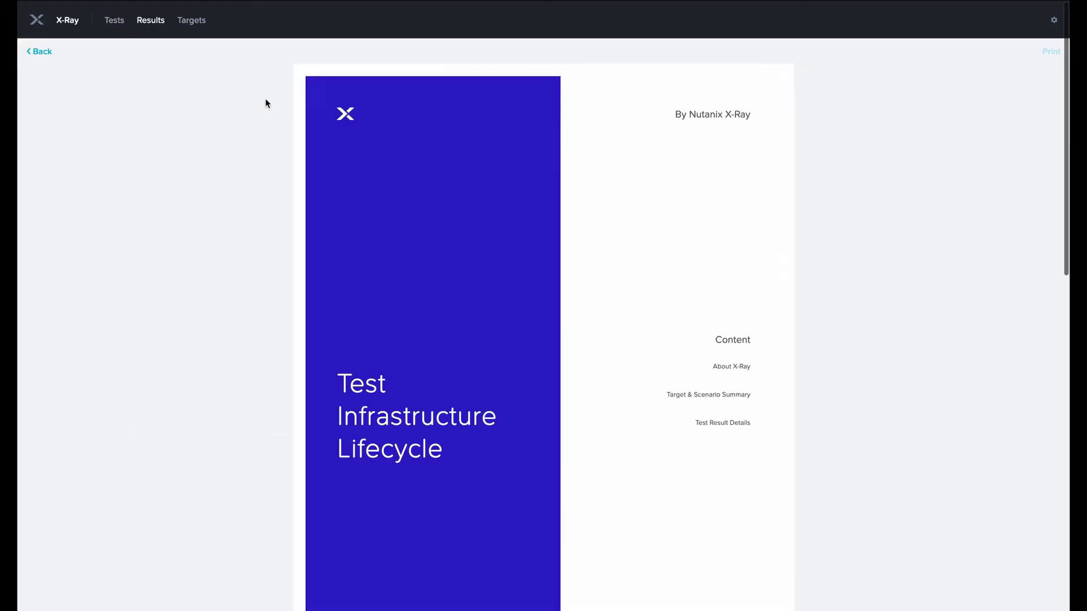
{"action": "scroll", "coordinate": [253, 183], "scroll_direction": "down", "scroll_amount": 2}
{"action": "scroll", "coordinate": [254, 182], "scroll_direction": "up", "scroll_amount": 2}
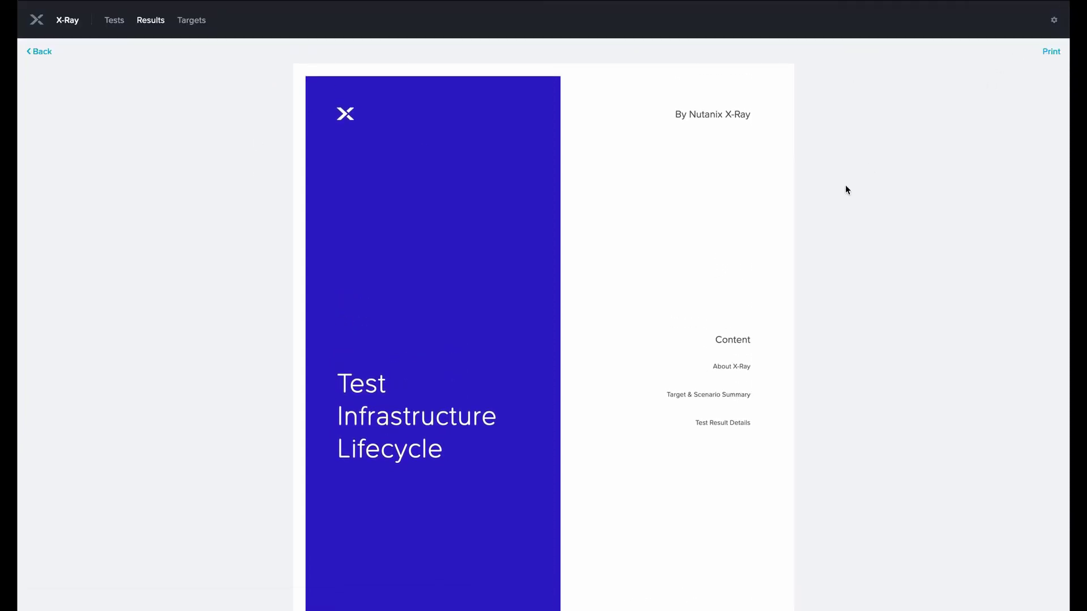
{"action": "scroll", "coordinate": [800, 279], "scroll_direction": "down", "scroll_amount": 4}
{"action": "scroll", "coordinate": [800, 279], "scroll_direction": "down", "scroll_amount": 10}
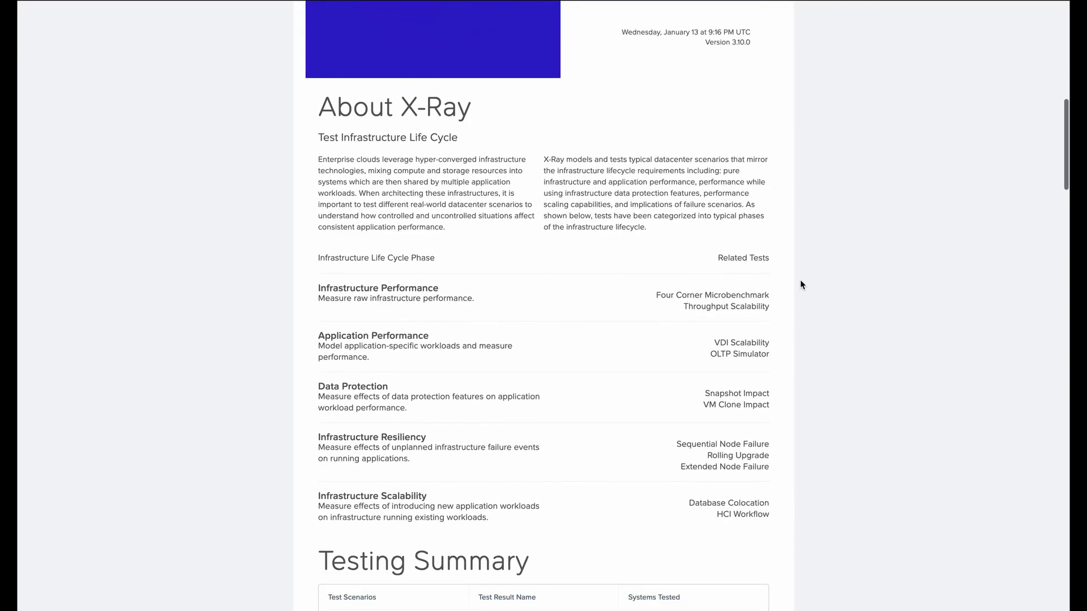
{"action": "scroll", "coordinate": [800, 280], "scroll_direction": "down", "scroll_amount": 8}
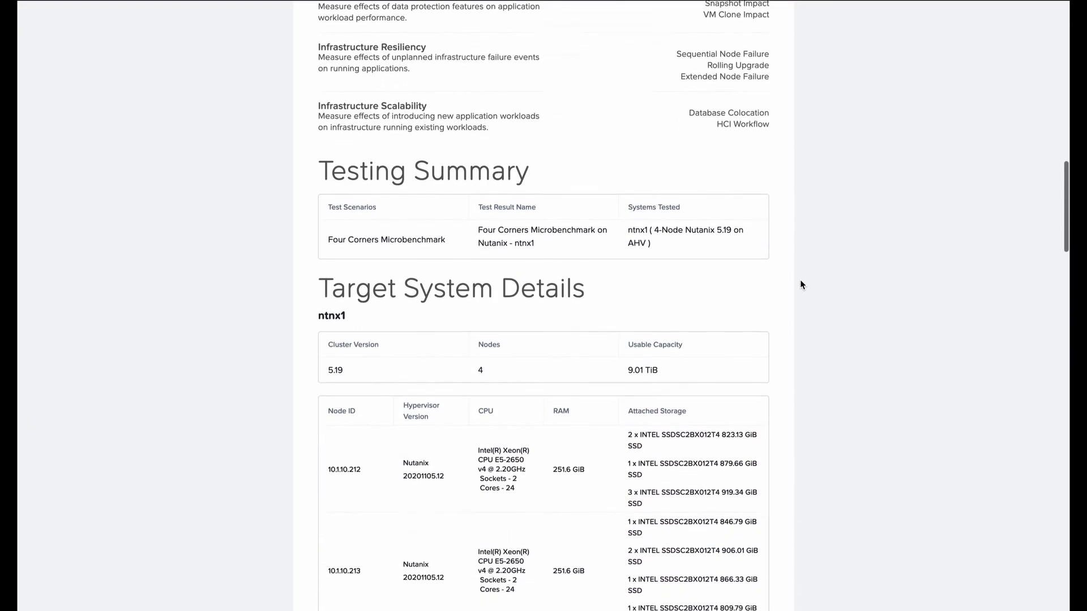
{"action": "scroll", "coordinate": [800, 282], "scroll_direction": "down", "scroll_amount": 8}
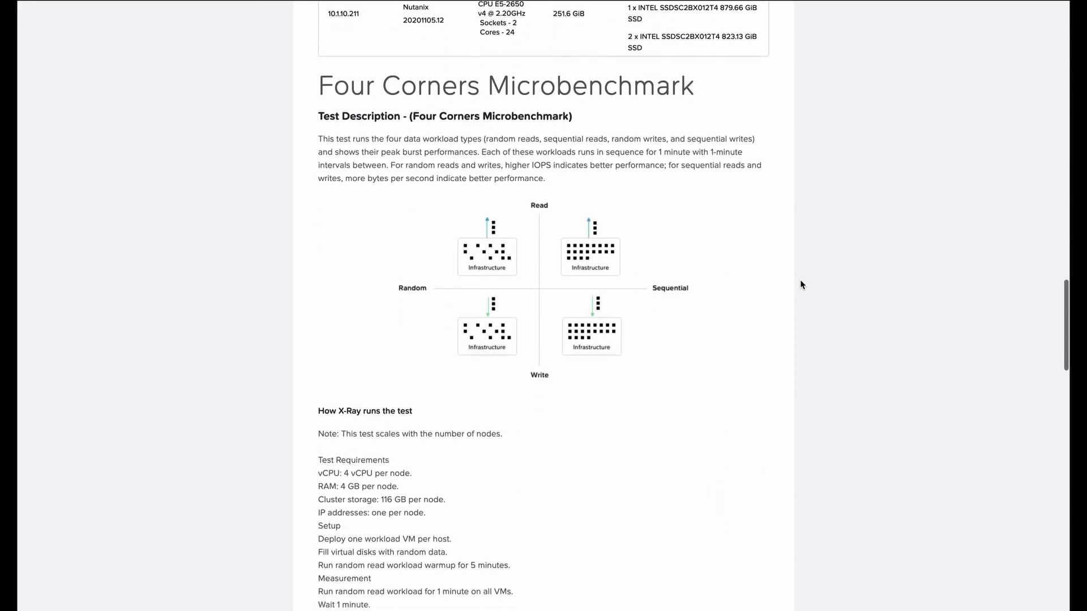
{"action": "scroll", "coordinate": [800, 282], "scroll_direction": "down", "scroll_amount": 15}
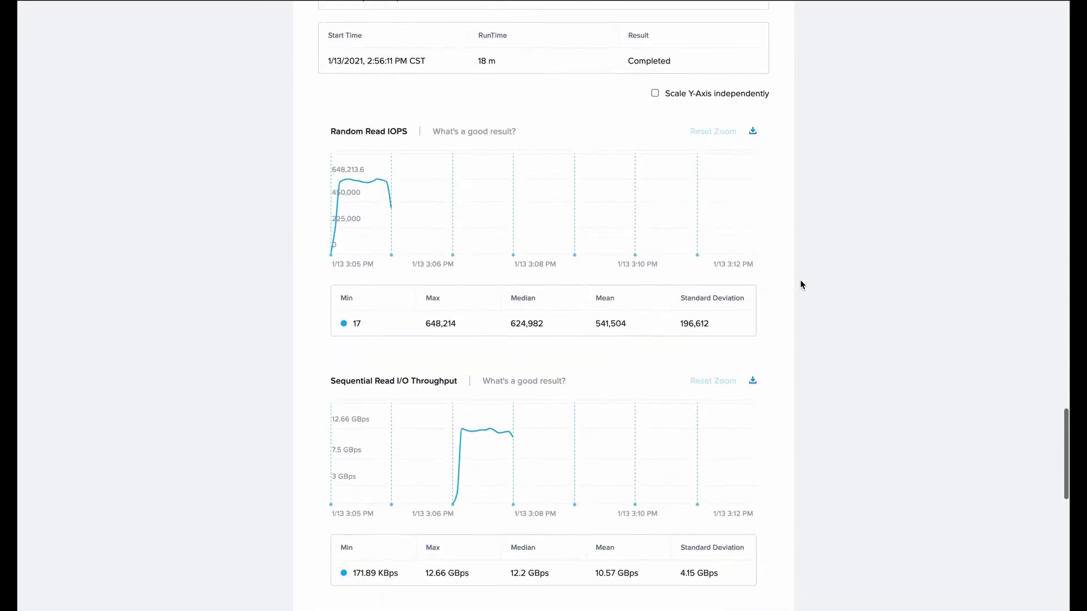
{"action": "scroll", "coordinate": [799, 283], "scroll_direction": "down", "scroll_amount": 11}
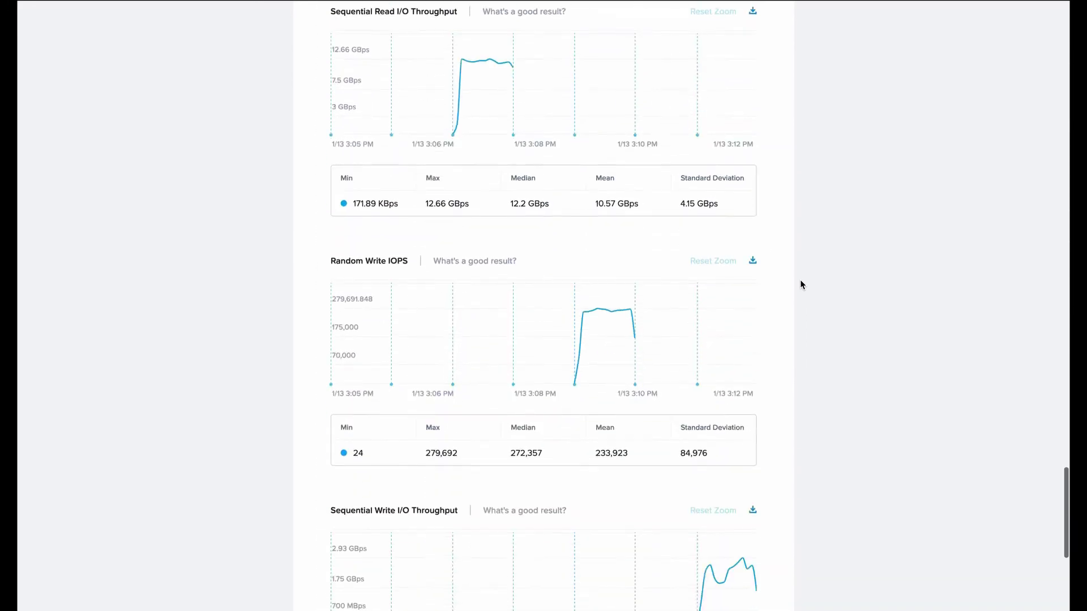
{"action": "key", "text": "Home"}
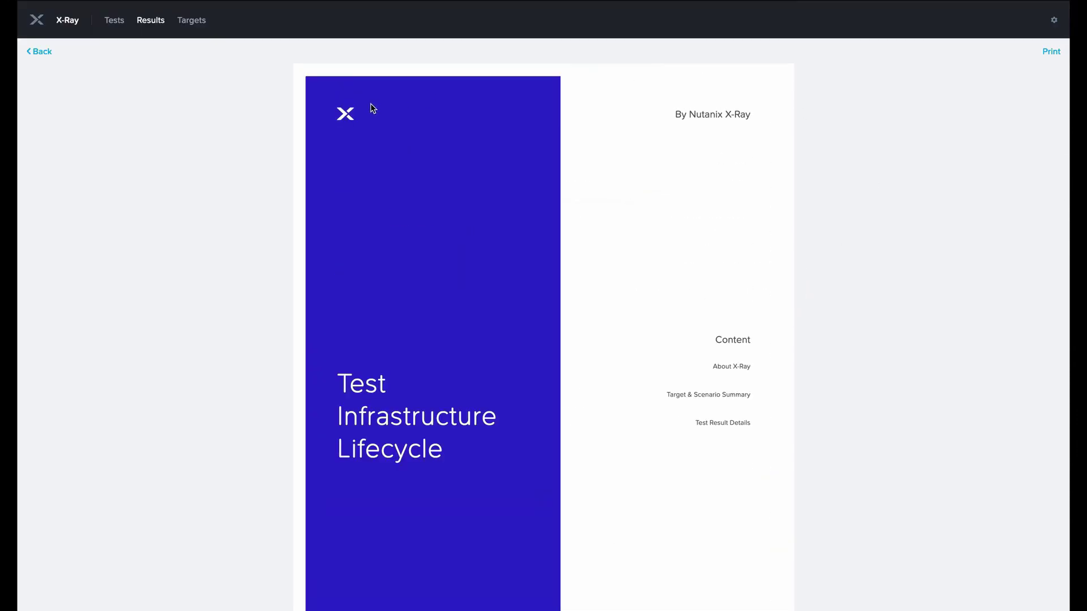
- Skim the report once more and return to its cover page
{"action": "scroll", "coordinate": [342, 216], "scroll_direction": "down", "scroll_amount": 9}
{"action": "scroll", "coordinate": [342, 216], "scroll_direction": "down", "scroll_amount": 10}
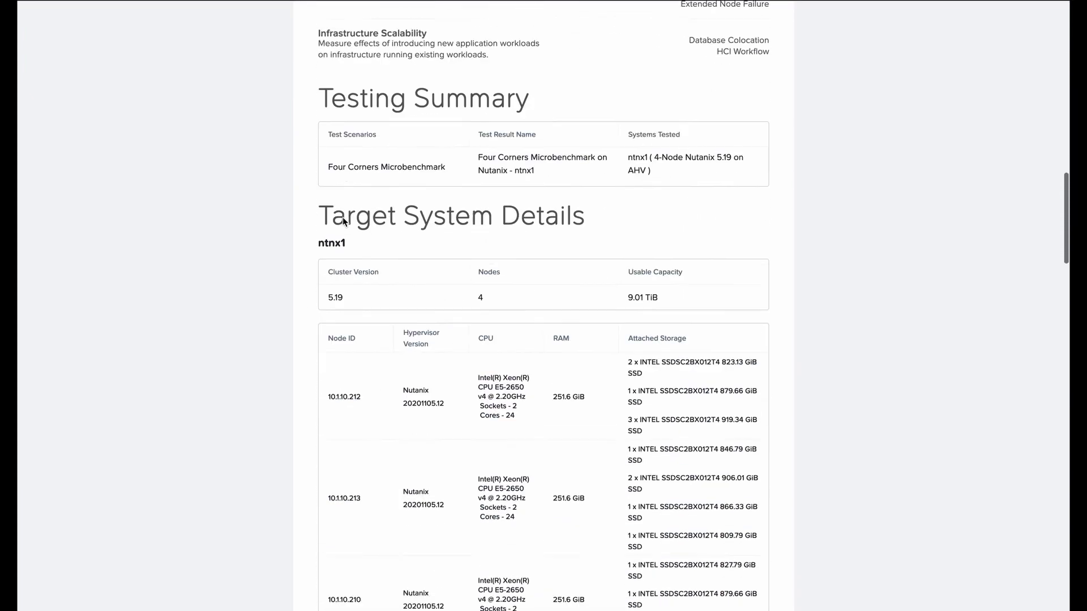
{"action": "key", "text": "Home"}
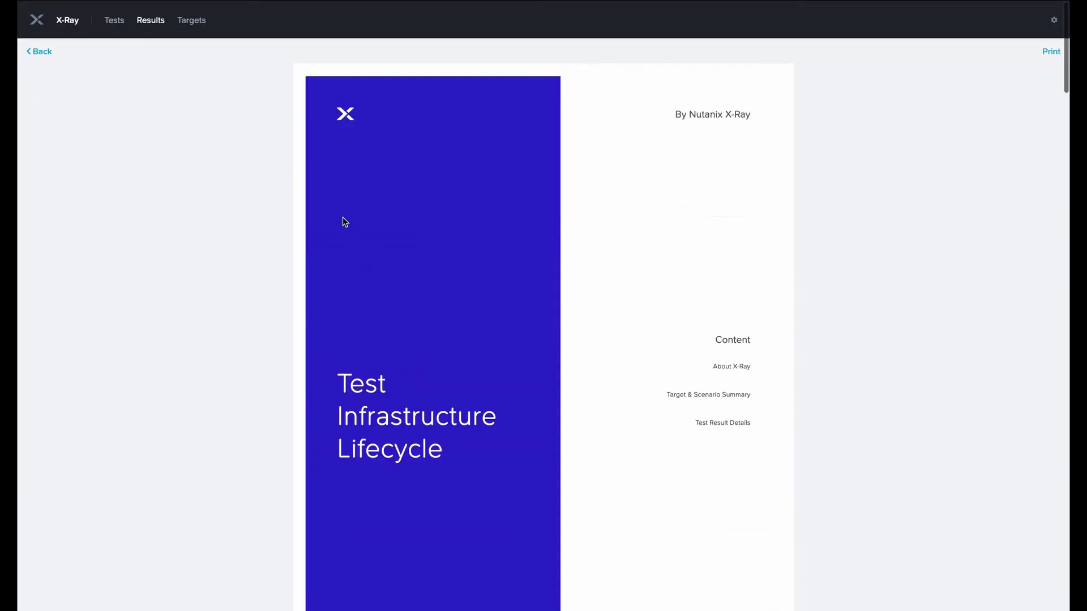
- Tick both ntnx1 Four Corners results in All Results and create a comparison
{"action": "left_click", "coordinate": [40, 52]}
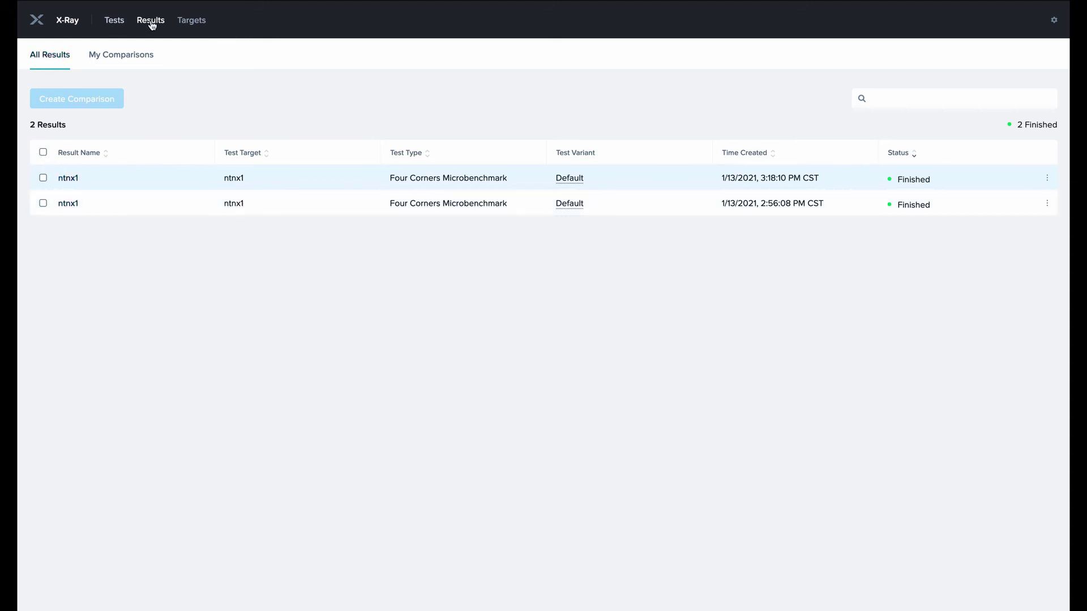
{"action": "left_click", "coordinate": [42, 61]}
{"action": "left_click", "coordinate": [43, 178]}
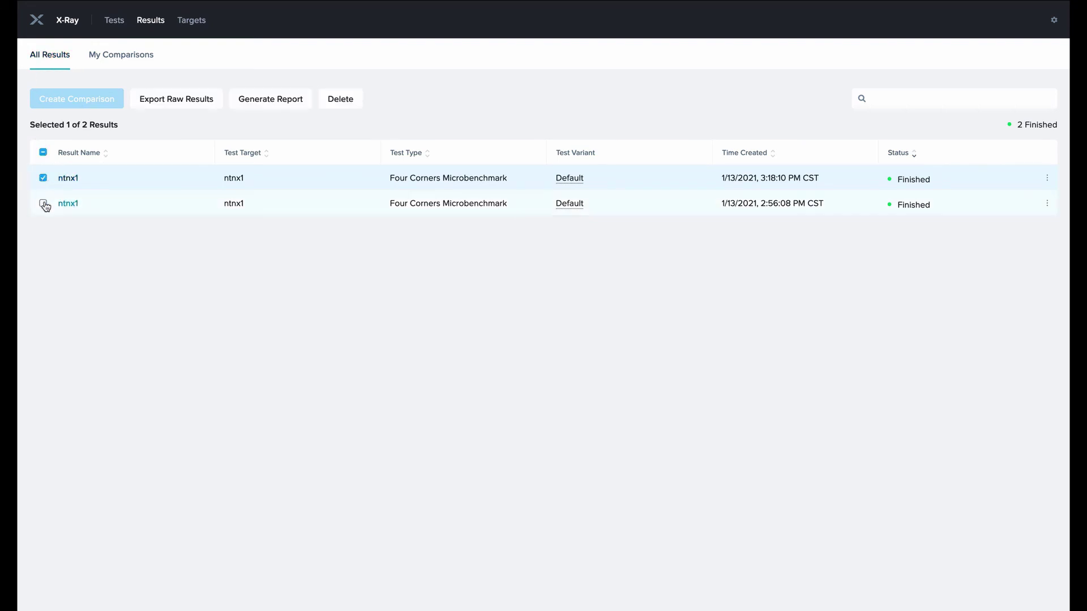
{"action": "left_click", "coordinate": [44, 204]}
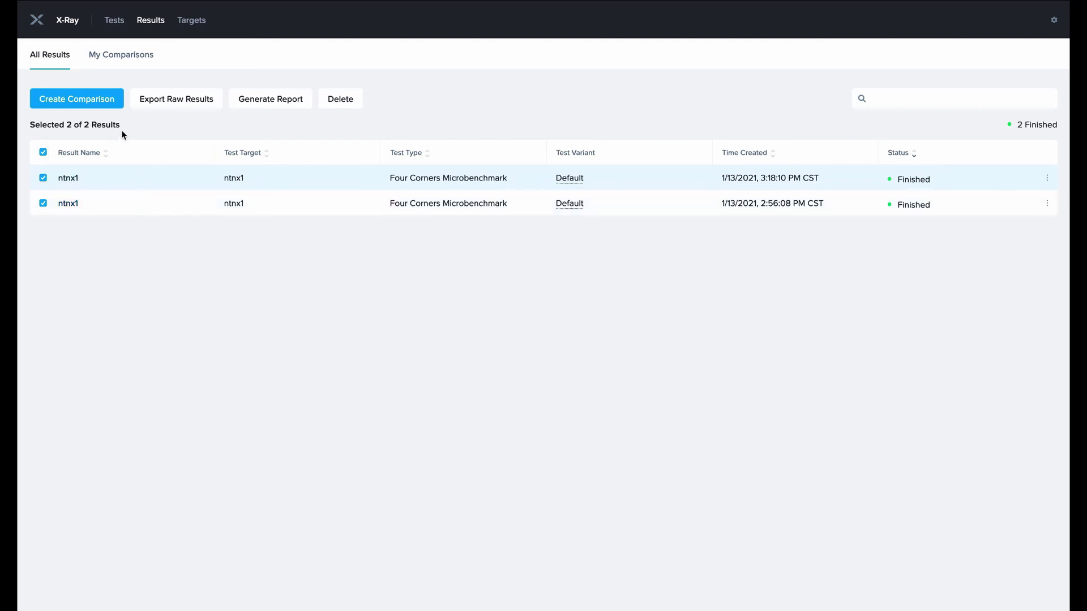
{"action": "left_click", "coordinate": [70, 105]}
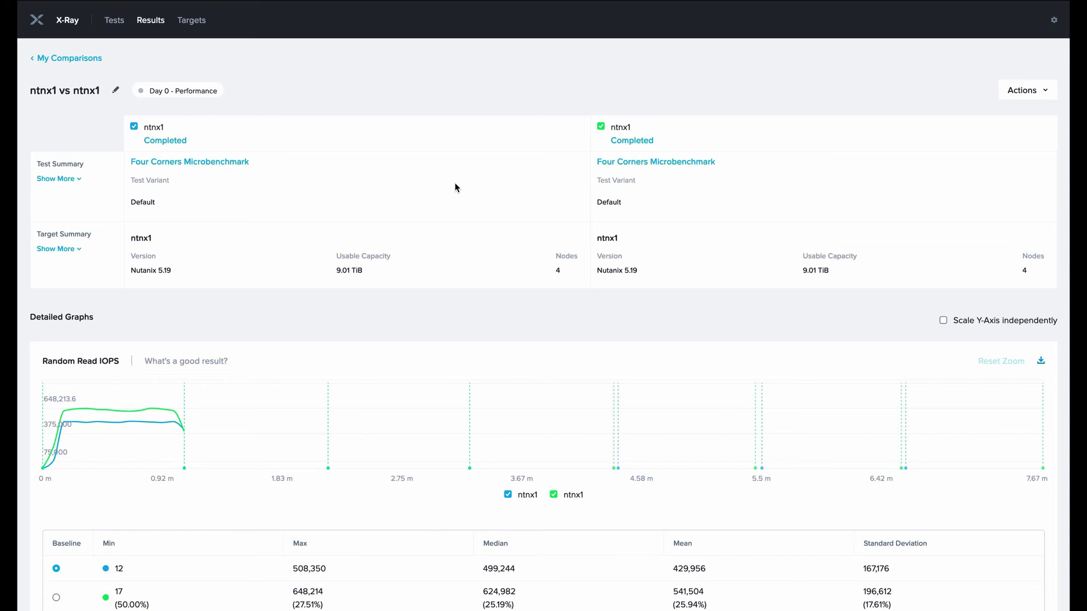
- Scroll through the overlaid read, write and CPU graphs and statistics tables
{"action": "scroll", "coordinate": [456, 187], "scroll_direction": "down", "scroll_amount": 2}
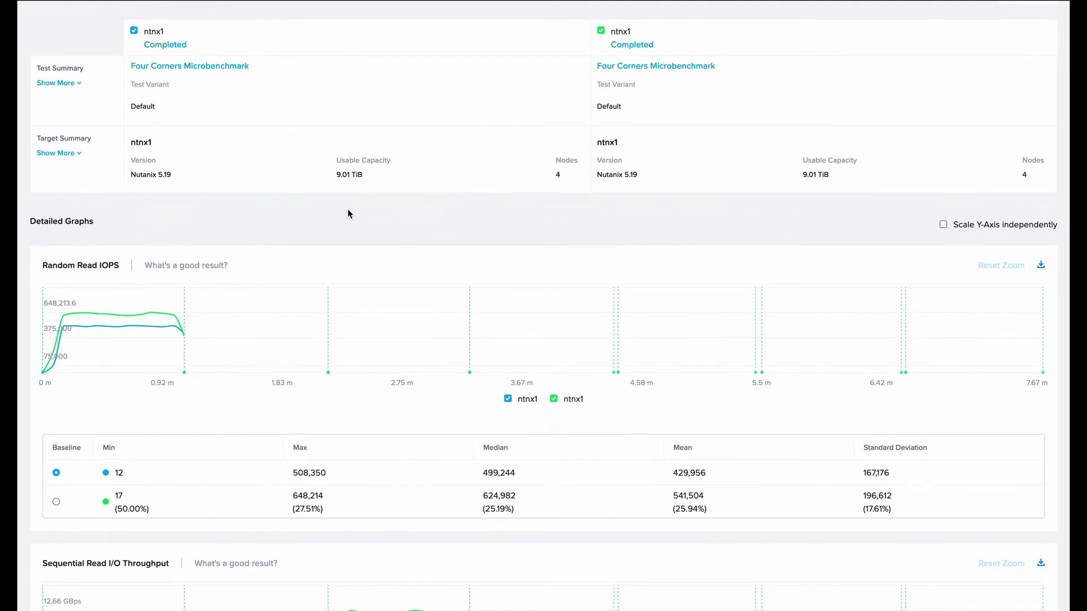
{"action": "scroll", "coordinate": [317, 222], "scroll_direction": "down", "scroll_amount": 2}
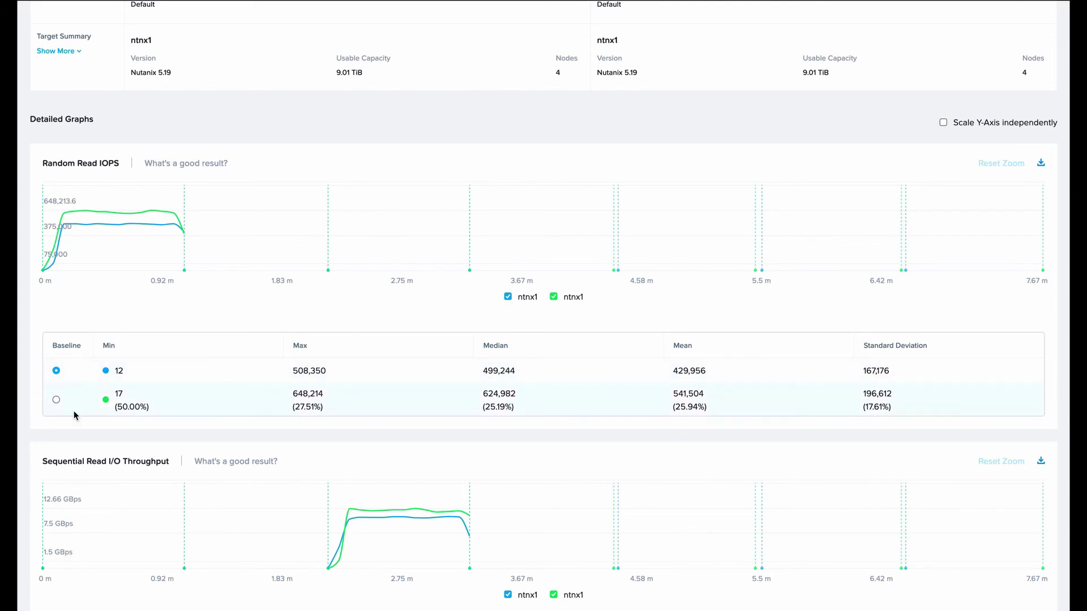
{"action": "scroll", "coordinate": [99, 470], "scroll_direction": "down", "scroll_amount": 5}
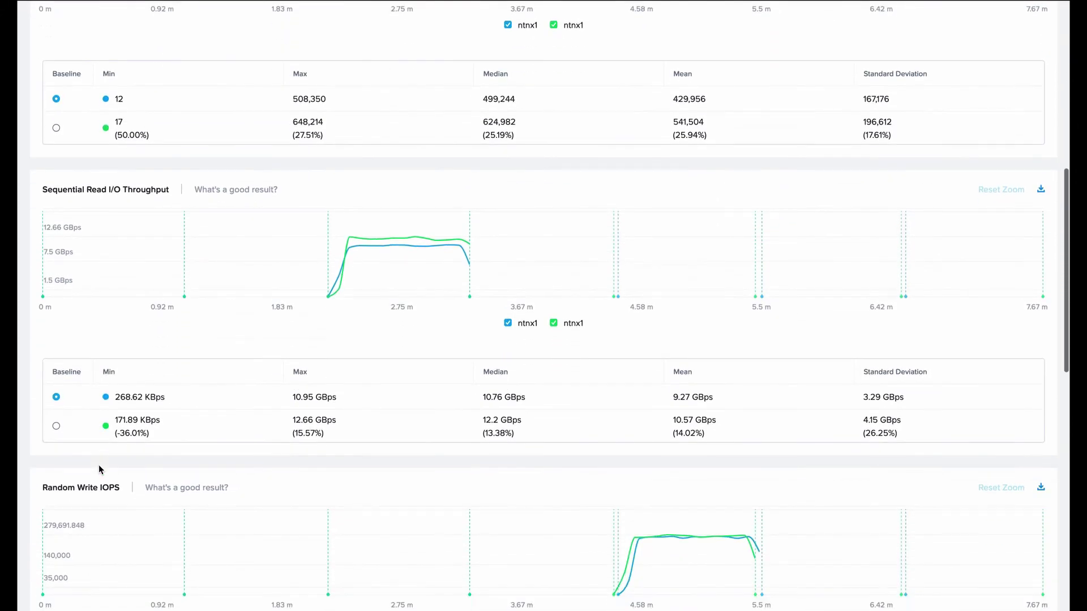
{"action": "scroll", "coordinate": [102, 469], "scroll_direction": "down", "scroll_amount": 1}
{"action": "scroll", "coordinate": [390, 341], "scroll_direction": "down", "scroll_amount": 8}
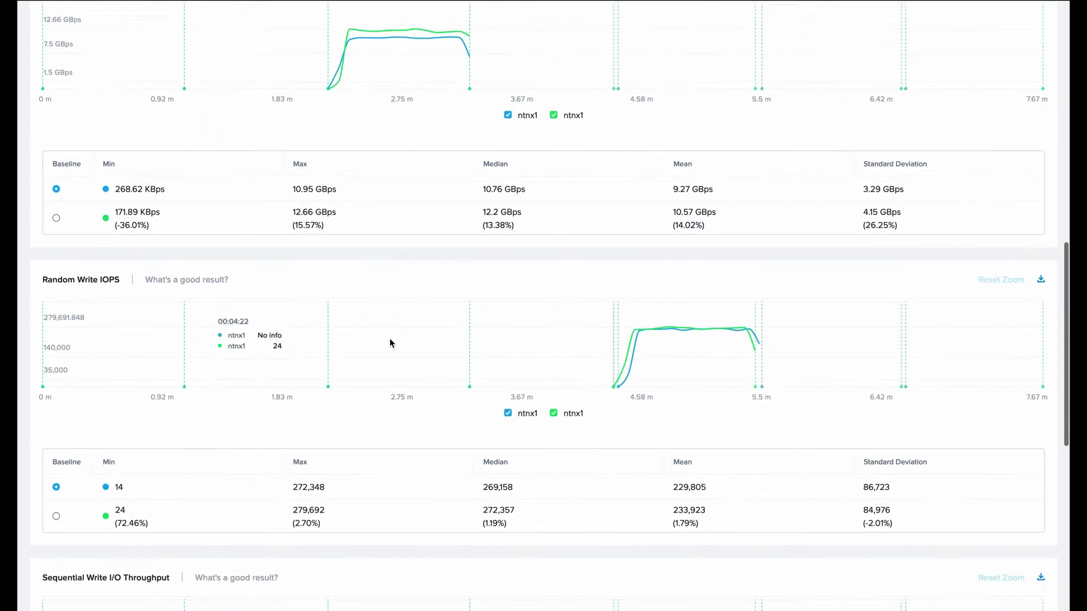
{"action": "scroll", "coordinate": [389, 341], "scroll_direction": "down", "scroll_amount": 3}
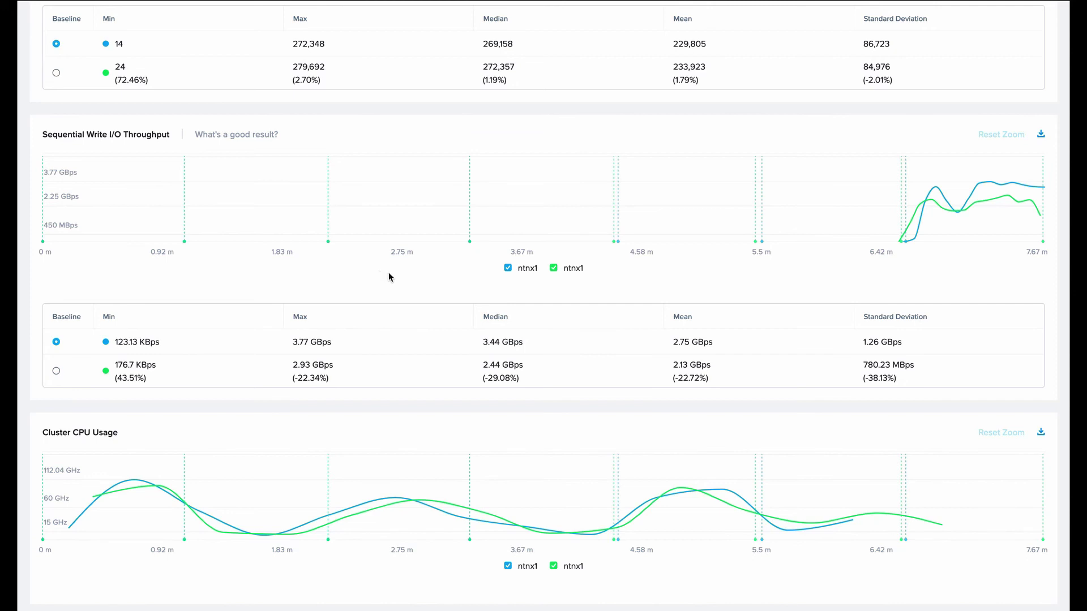
{"action": "mouse_move", "coordinate": [875, 250]}
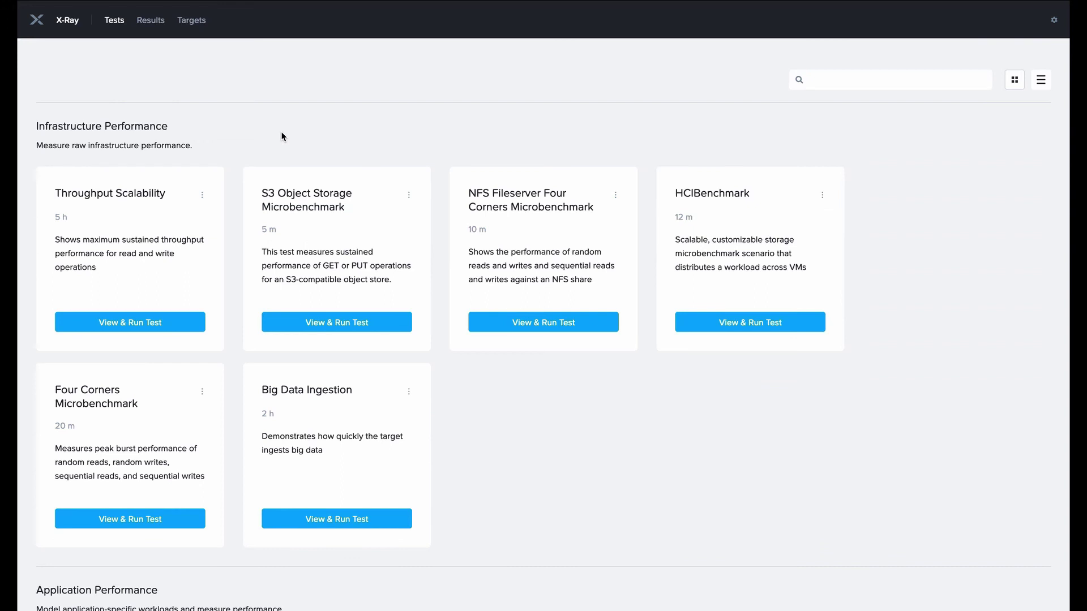
- Start a new test target and browse the Manager Type list (Prism, vCenter, SCVMM), leaving Prism
{"action": "left_click", "coordinate": [190, 22]}
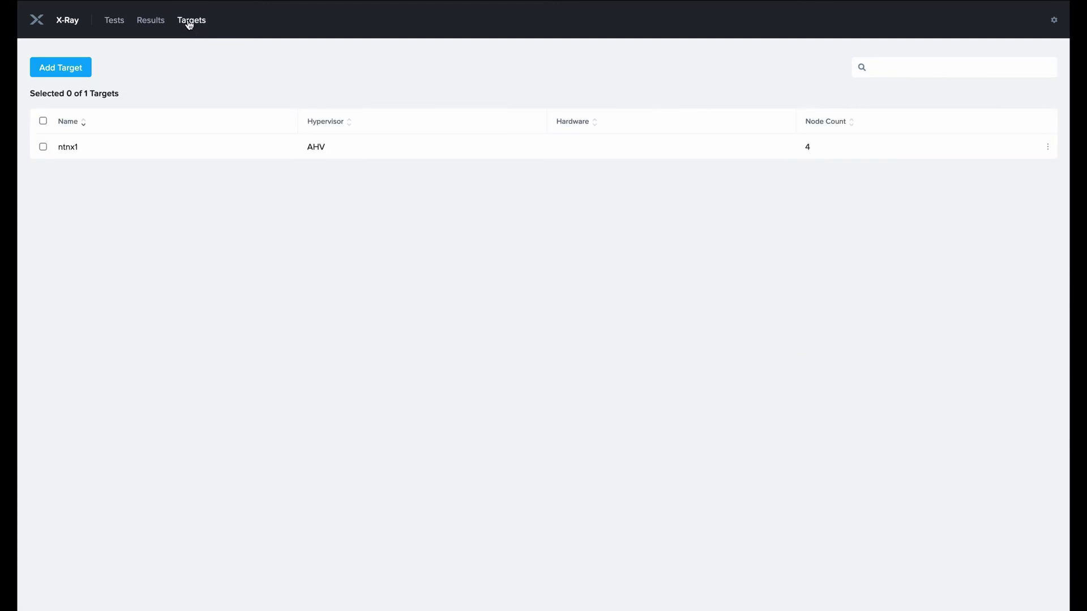
{"action": "left_click", "coordinate": [73, 70]}
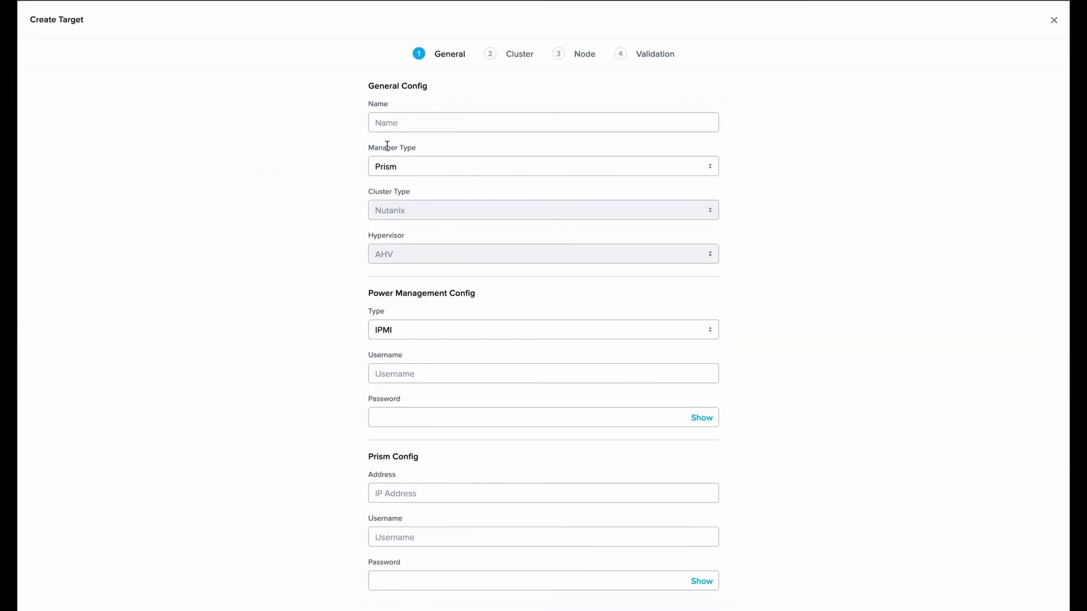
{"action": "left_click", "coordinate": [409, 166]}
{"action": "left_click", "coordinate": [410, 167]}
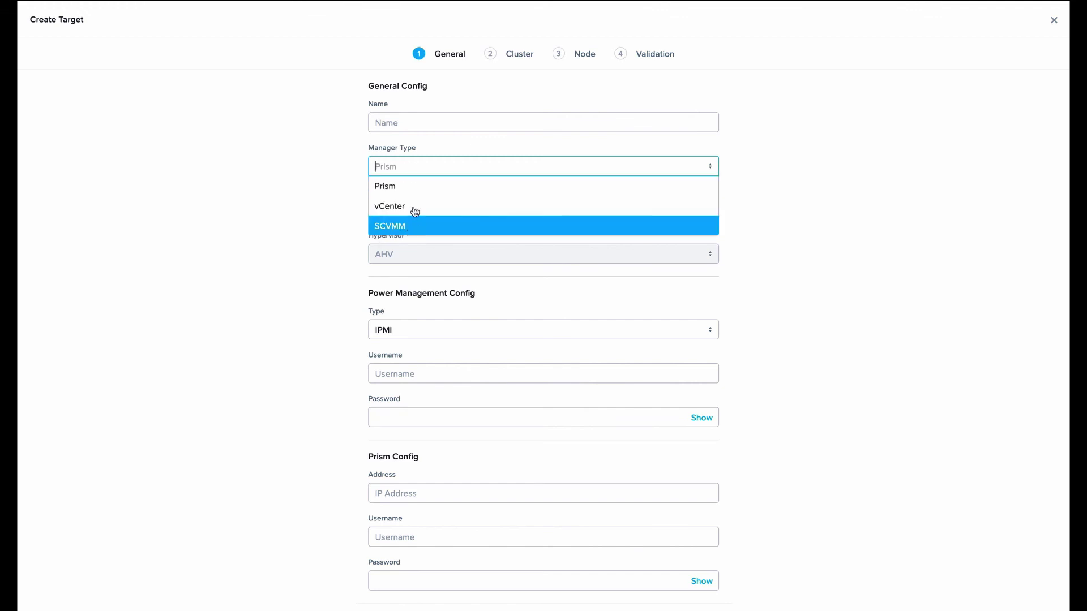
{"action": "left_click", "coordinate": [388, 157]}
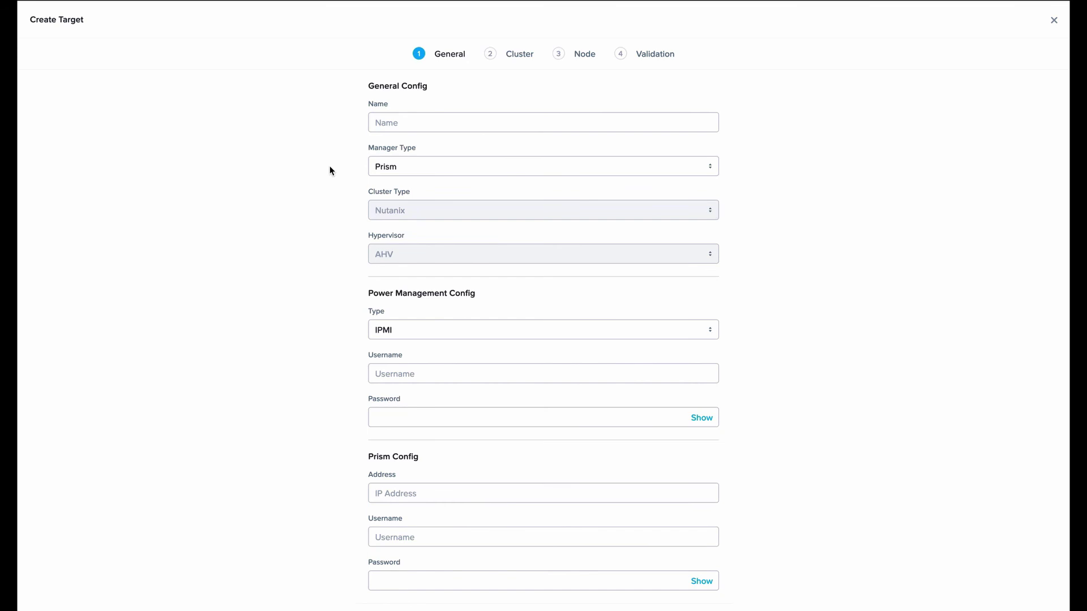
{"action": "left_click", "coordinate": [383, 170]}
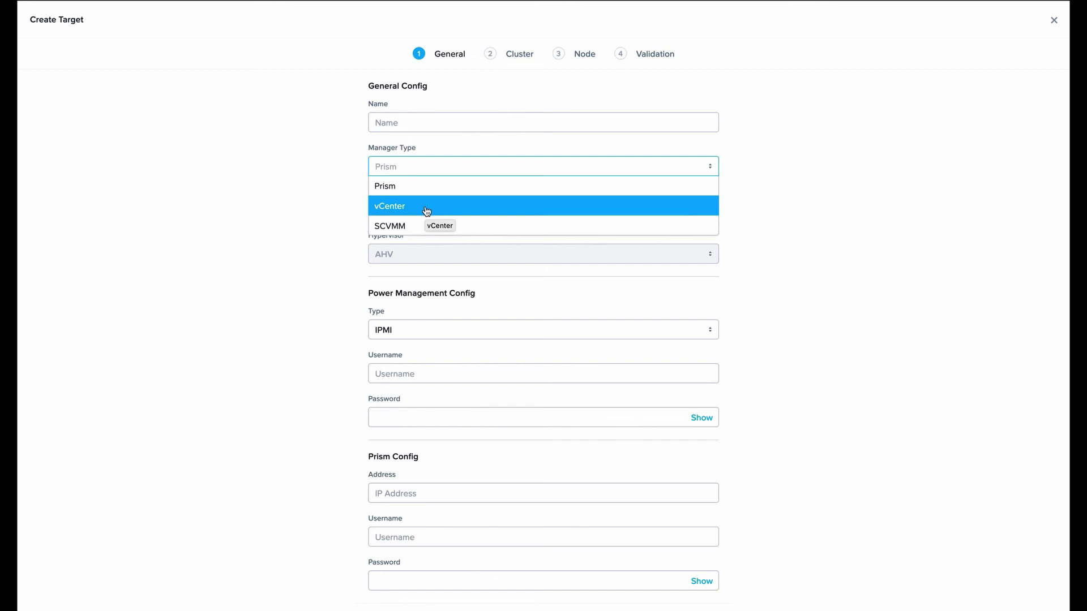
{"action": "left_click", "coordinate": [309, 214]}
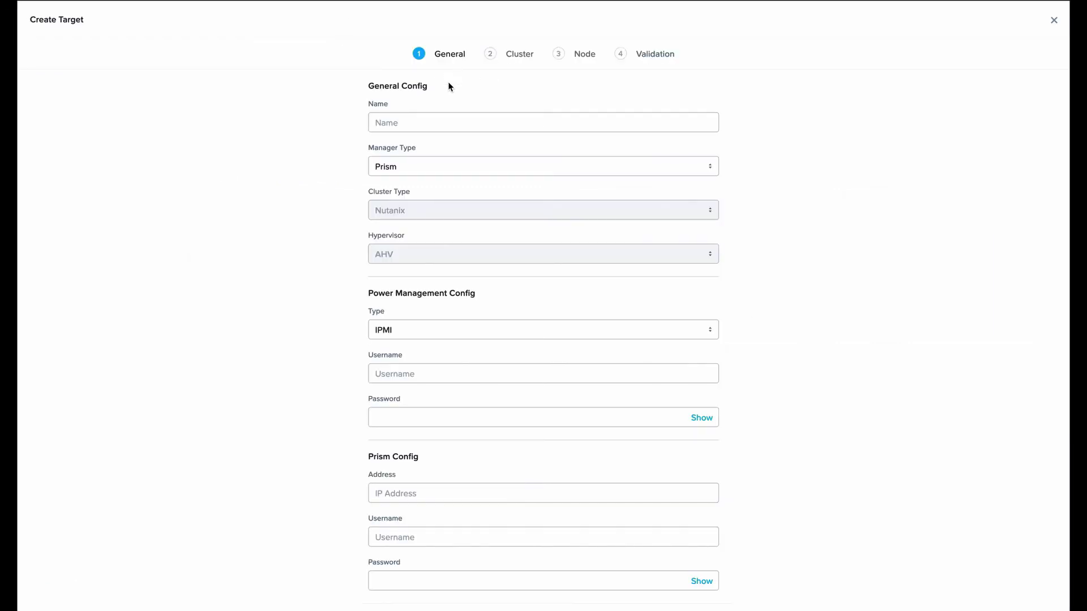
- Confirm Prism as the manager type, then highlight the listed X-Ray download versions
{"action": "left_click", "coordinate": [406, 167]}
{"action": "left_click", "coordinate": [390, 188]}
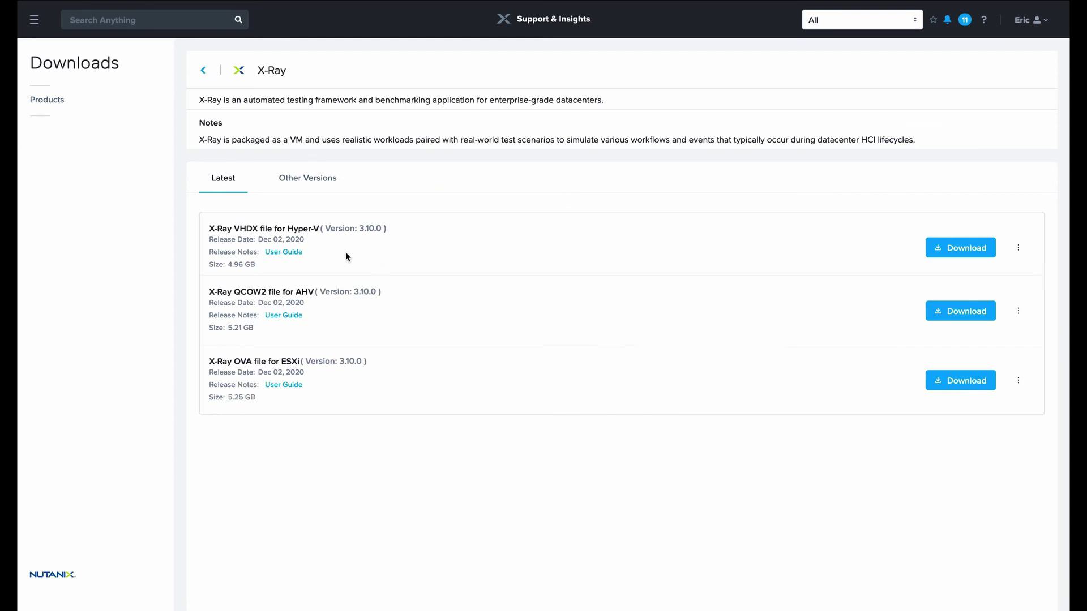
{"action": "left_click_drag", "start_coordinate": [326, 228], "coordinate": [345, 361]}
- Open Four Corners Microbenchmark, choose the Custom variant, and change runtime from 60 to 300 seconds
{"action": "left_click", "coordinate": [493, 294]}
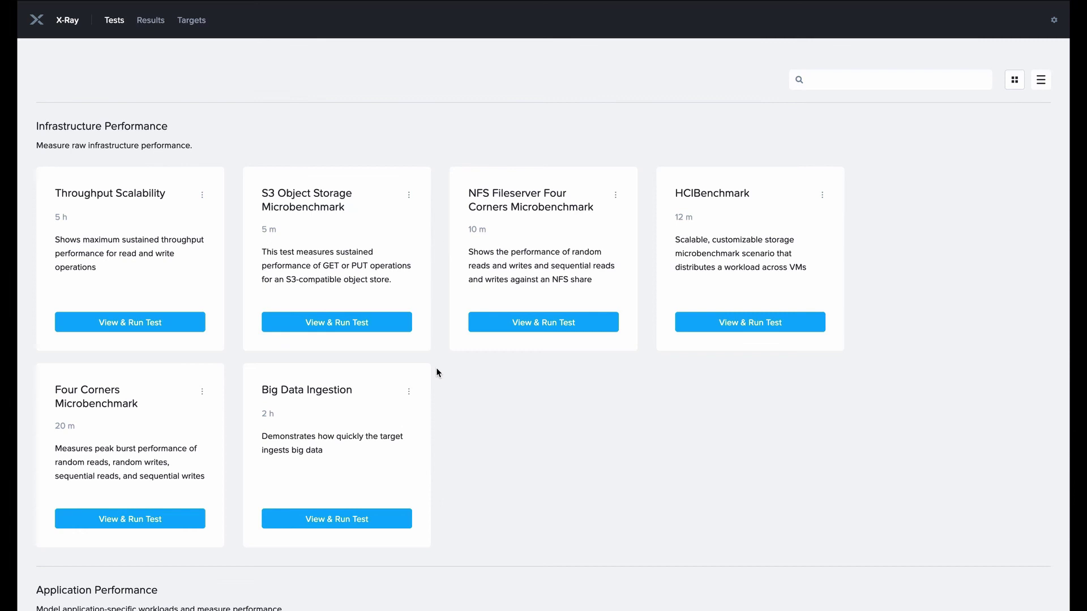
{"action": "scroll", "coordinate": [437, 372], "scroll_direction": "down", "scroll_amount": 8}
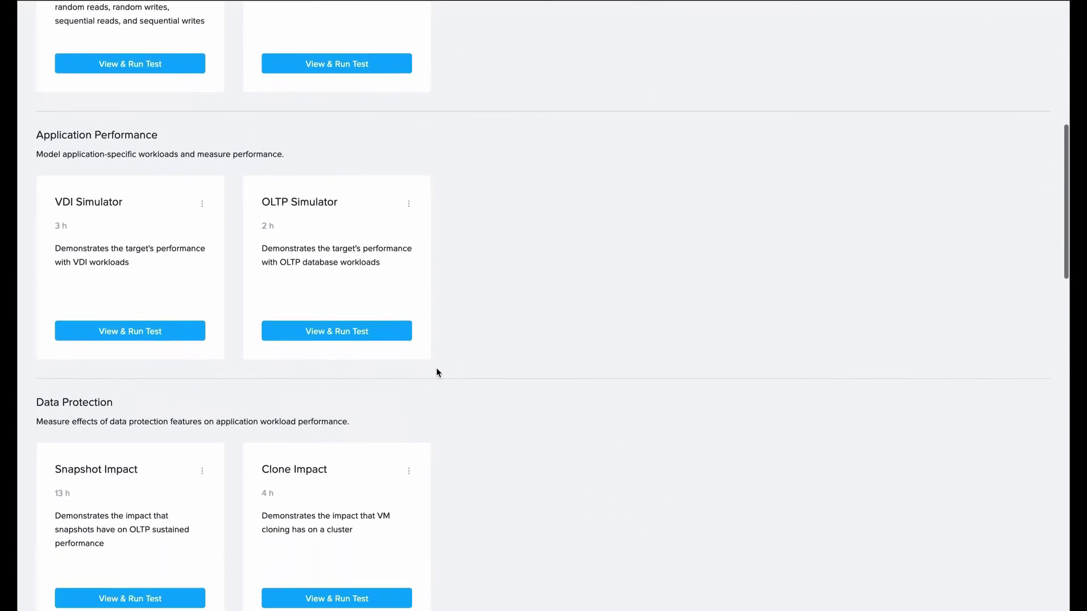
{"action": "scroll", "coordinate": [437, 371], "scroll_direction": "down", "scroll_amount": 5}
{"action": "scroll", "coordinate": [437, 371], "scroll_direction": "up", "scroll_amount": 10}
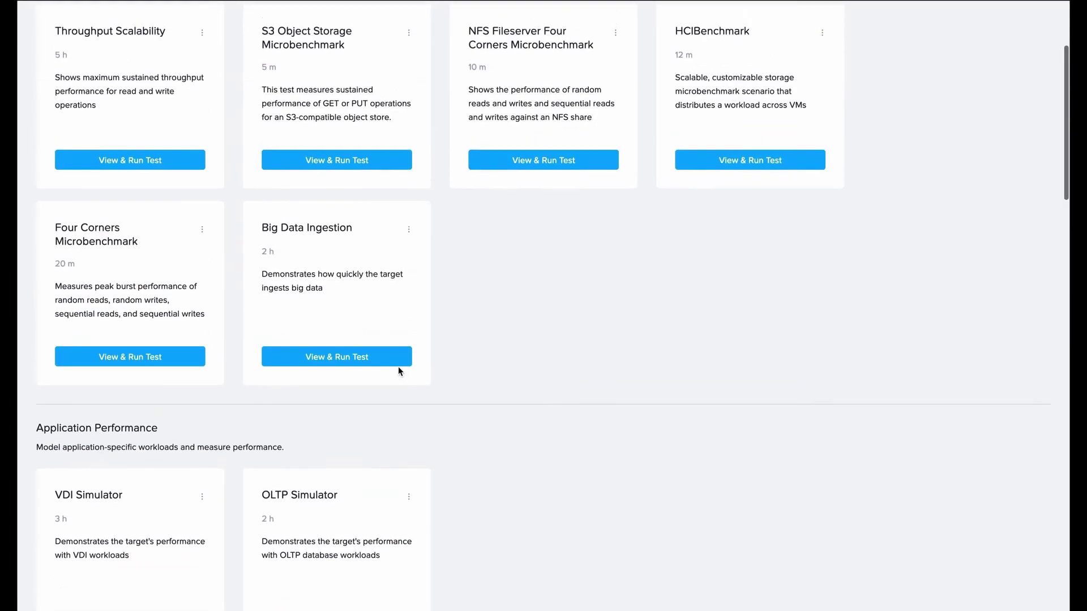
{"action": "left_click", "coordinate": [170, 367]}
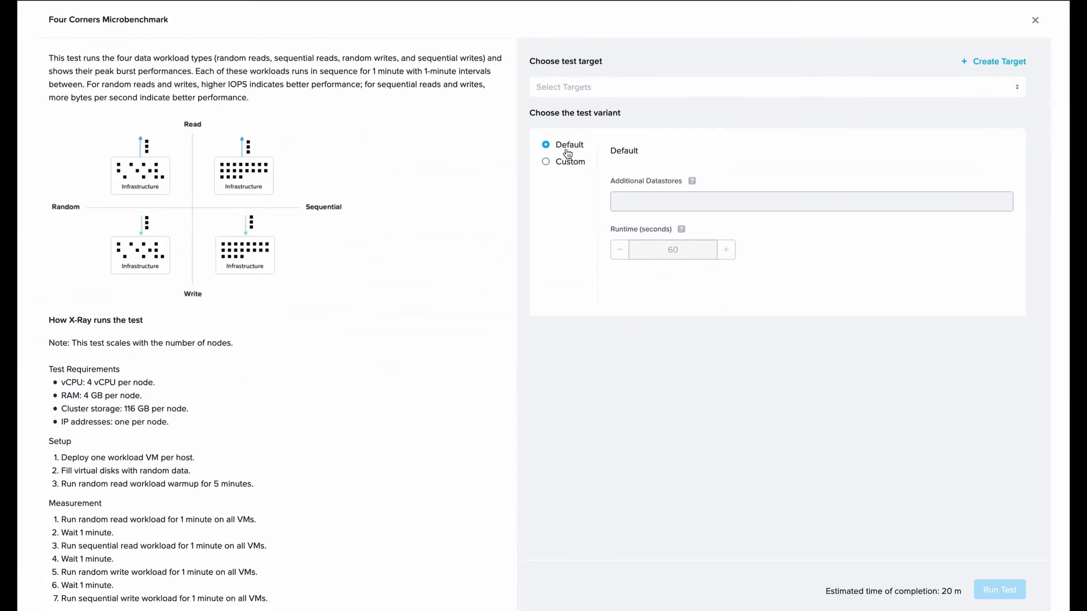
{"action": "left_click", "coordinate": [546, 160]}
{"action": "left_click_drag", "start_coordinate": [678, 250], "coordinate": [630, 250]}
{"action": "type", "text": "300"}
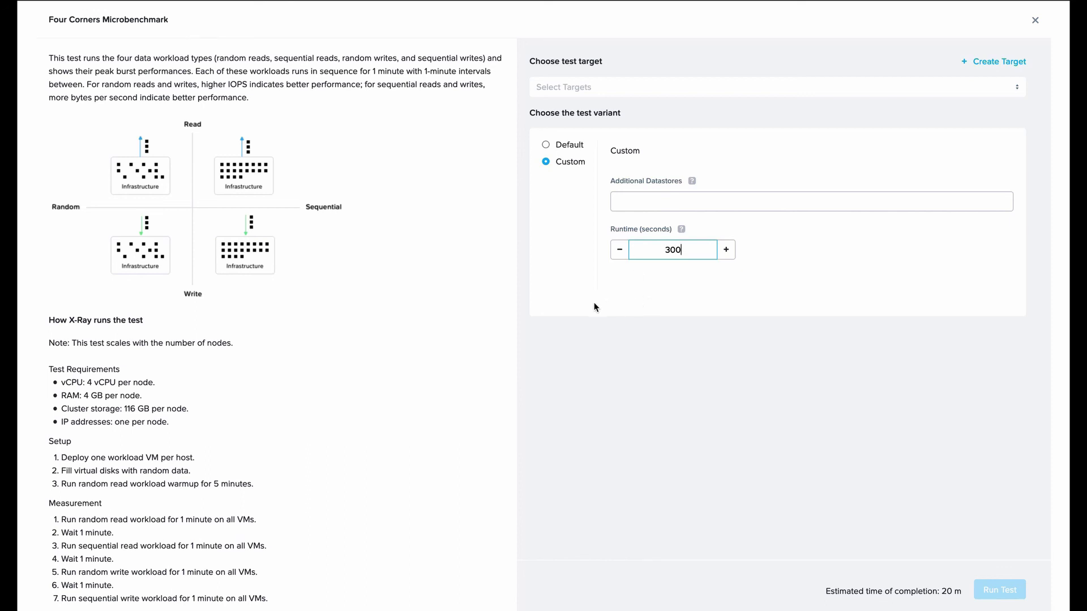
{"action": "left_click", "coordinate": [527, 290]}
- Close the Four Corners setup and open VDI Simulator with its Power variant selected
{"action": "left_click", "coordinate": [1034, 21]}
{"action": "scroll", "coordinate": [385, 420], "scroll_direction": "down", "scroll_amount": 3}
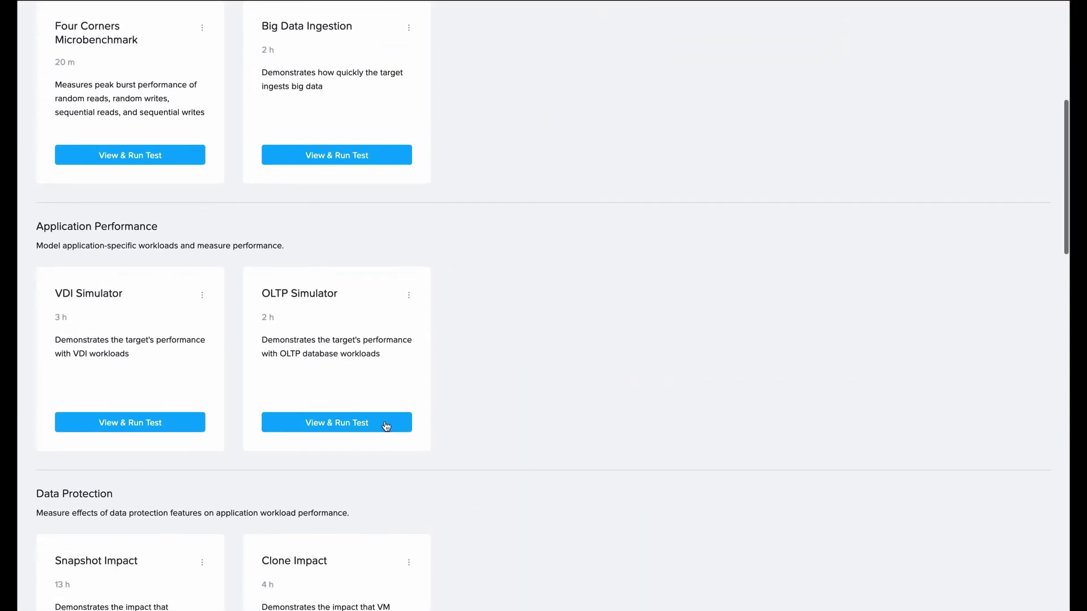
{"action": "left_click", "coordinate": [159, 428]}
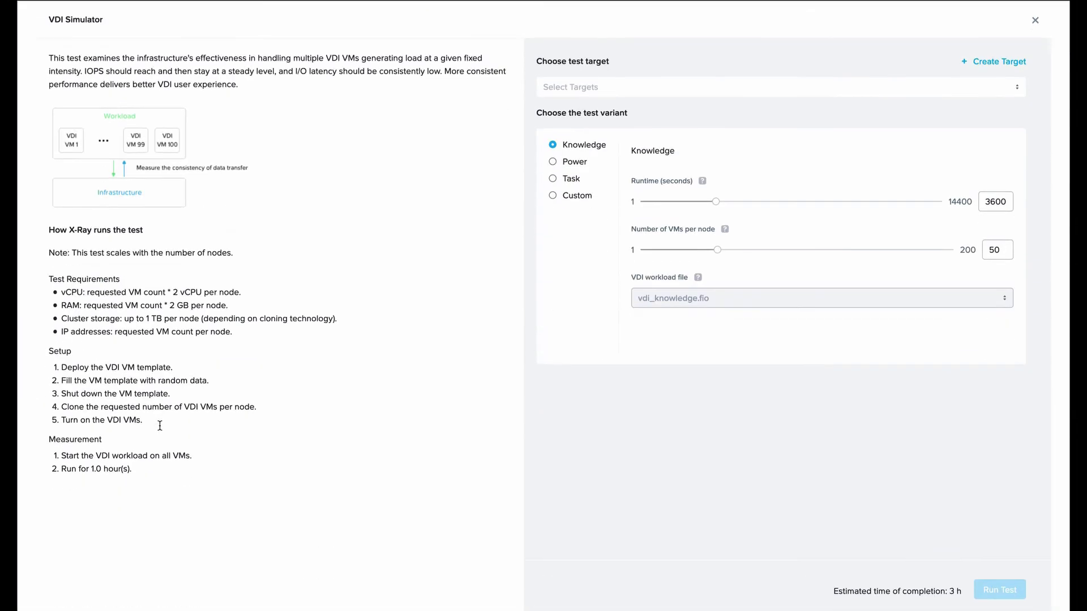
{"action": "left_click", "coordinate": [553, 162]}
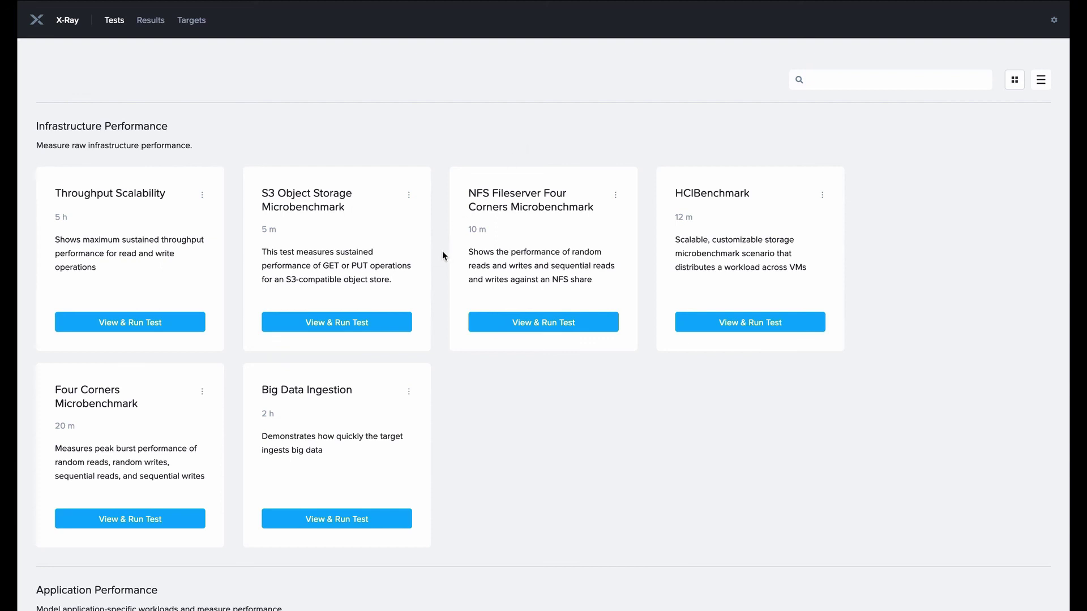
{"action": "scroll", "coordinate": [443, 256], "scroll_direction": "down", "scroll_amount": 2}
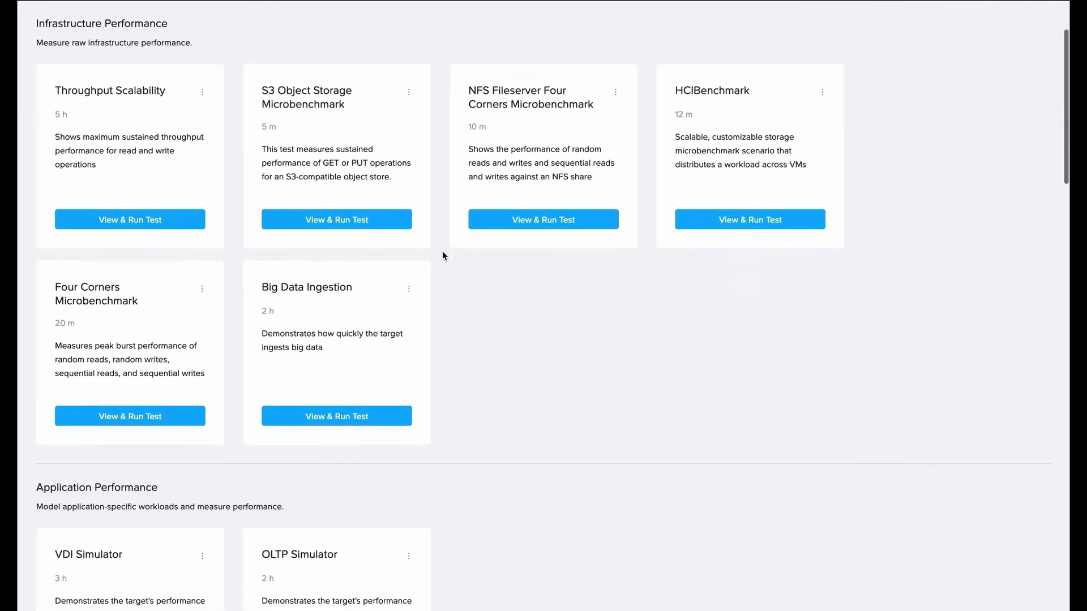
{"action": "scroll", "coordinate": [226, 393], "scroll_direction": "down", "scroll_amount": 3}
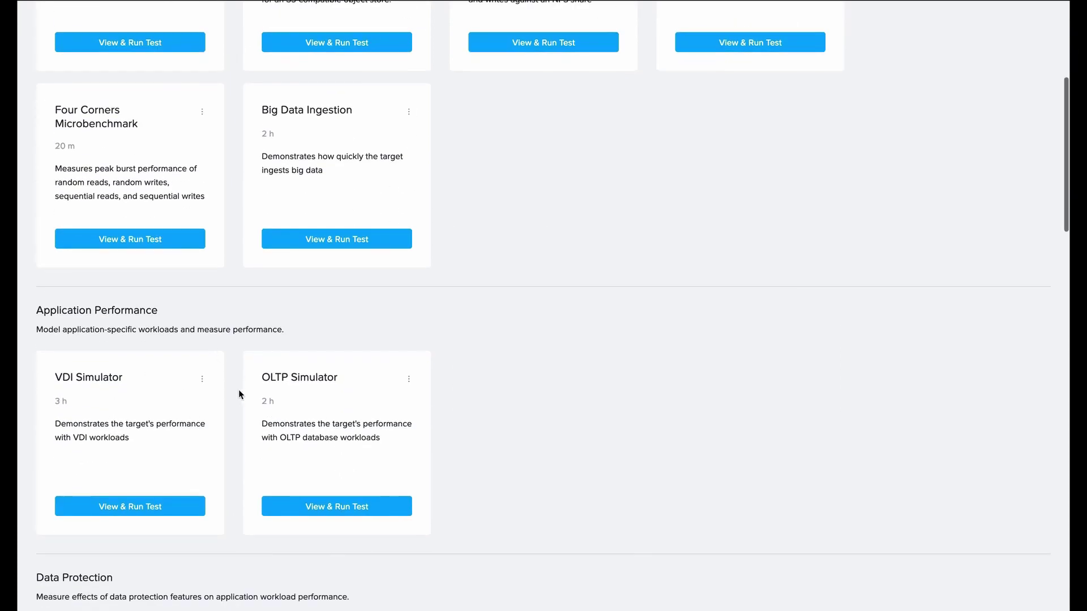
{"action": "scroll", "coordinate": [230, 403], "scroll_direction": "down", "scroll_amount": 3}
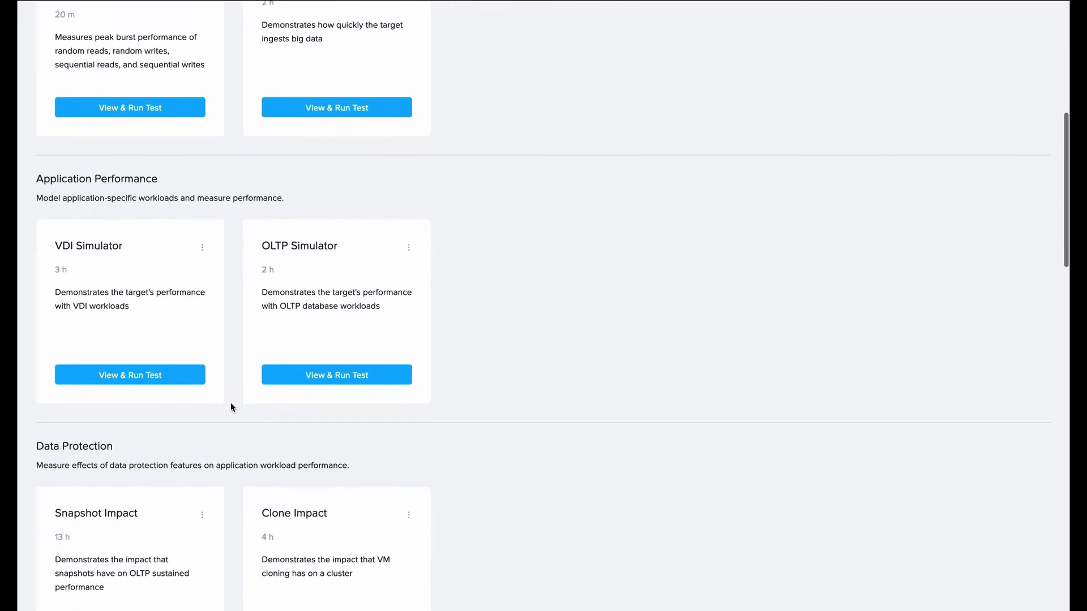
{"action": "scroll", "coordinate": [230, 406], "scroll_direction": "down", "scroll_amount": 6}
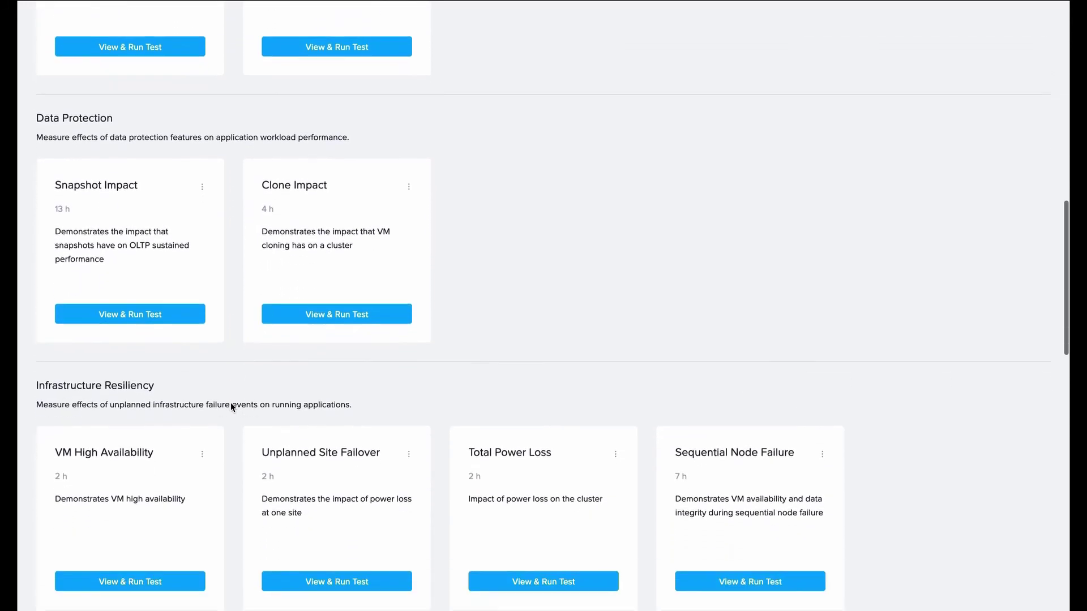
{"action": "scroll", "coordinate": [231, 406], "scroll_direction": "down", "scroll_amount": 2}
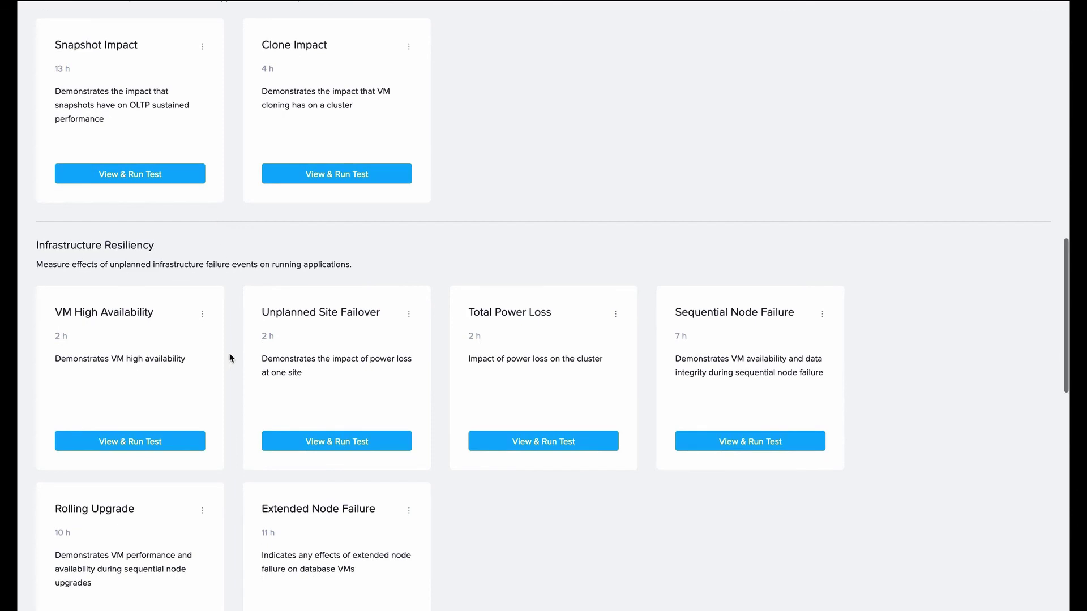
{"action": "scroll", "coordinate": [235, 380], "scroll_direction": "down", "scroll_amount": 4}
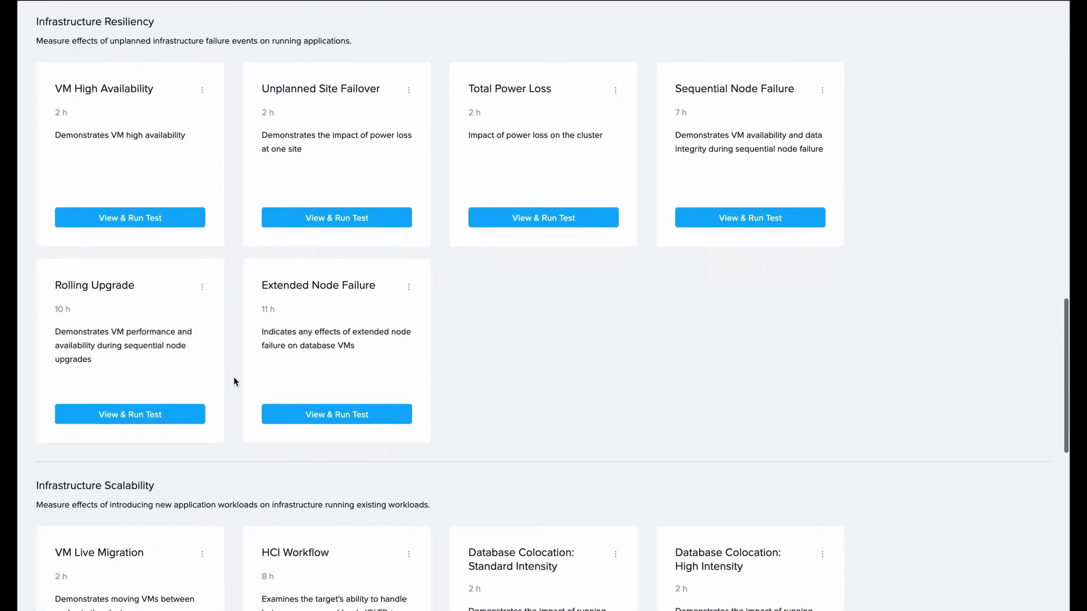
{"action": "scroll", "coordinate": [235, 381], "scroll_direction": "down", "scroll_amount": 1}
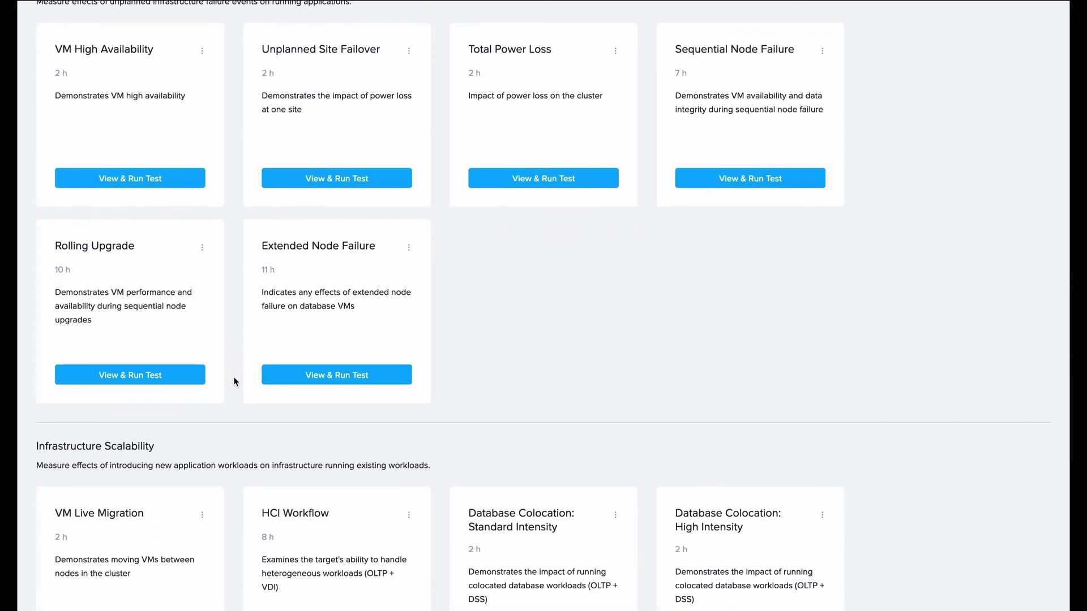
{"action": "scroll", "coordinate": [235, 382], "scroll_direction": "up", "scroll_amount": 20}
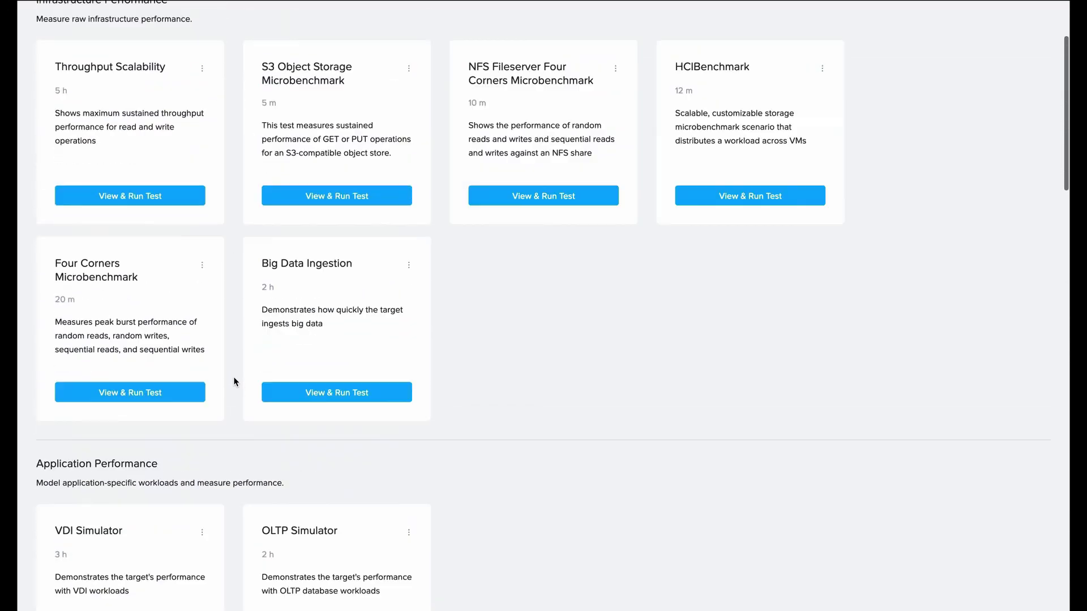